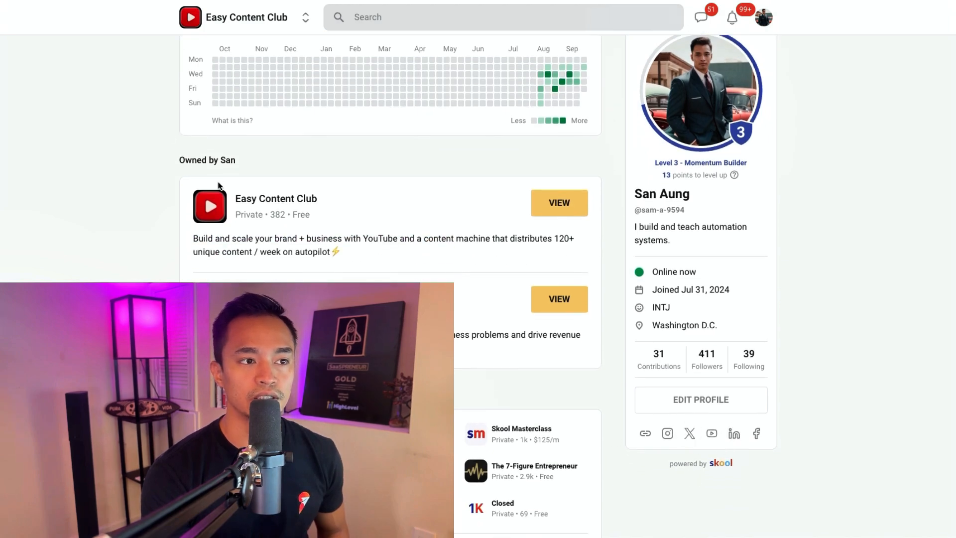
Step: Review all columns of the Skool Groups table and the profile data in the Students table
scroll(219, 186, up, 1)
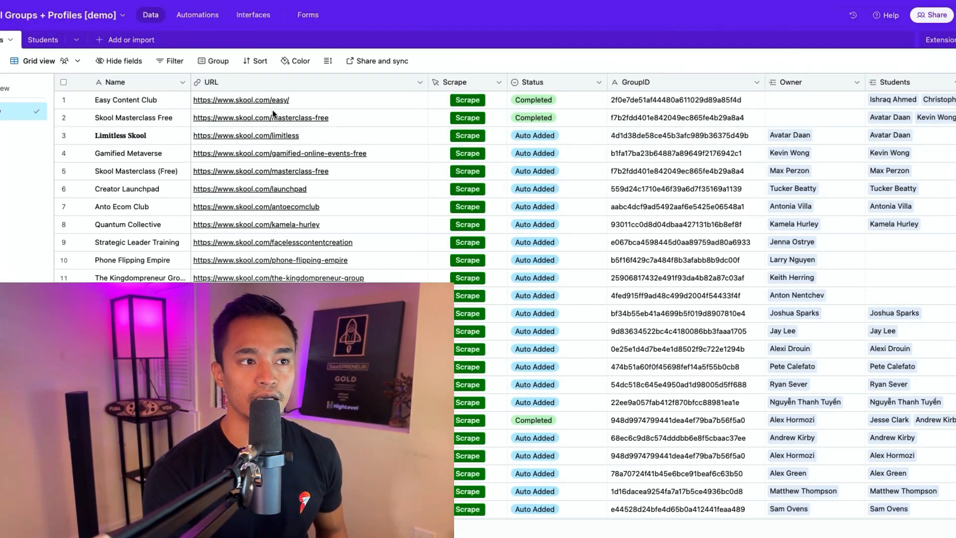
scroll(273, 111, right, 2)
scroll(273, 110, right, 15)
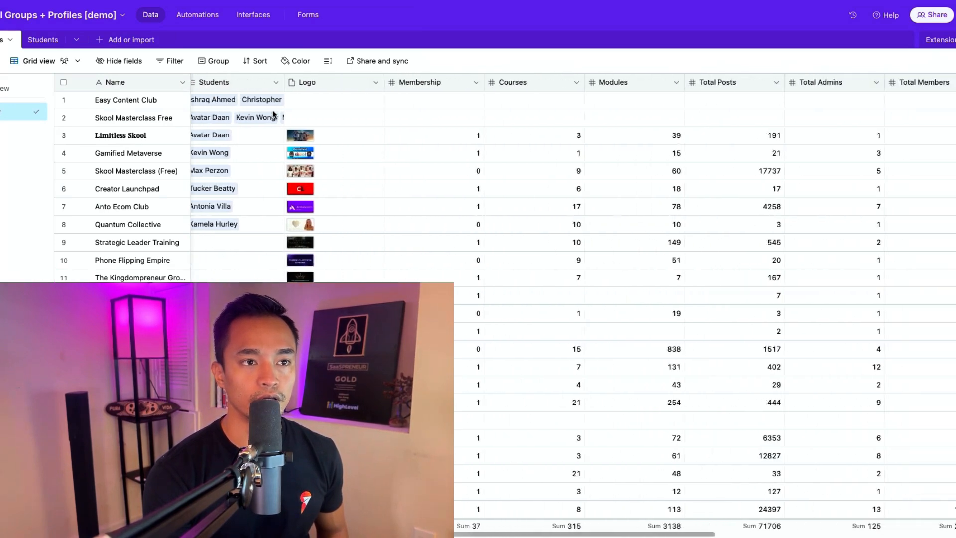
scroll(273, 110, right, 8)
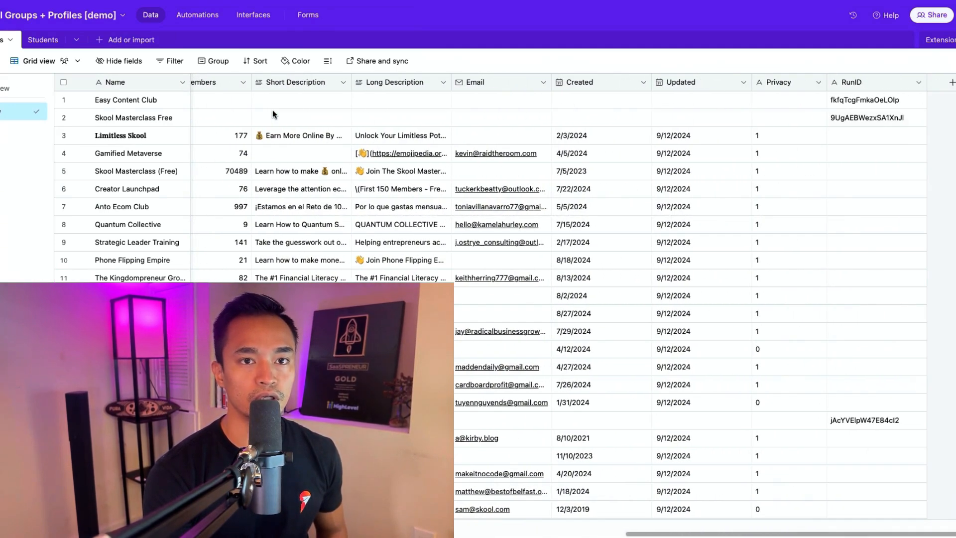
click(43, 39)
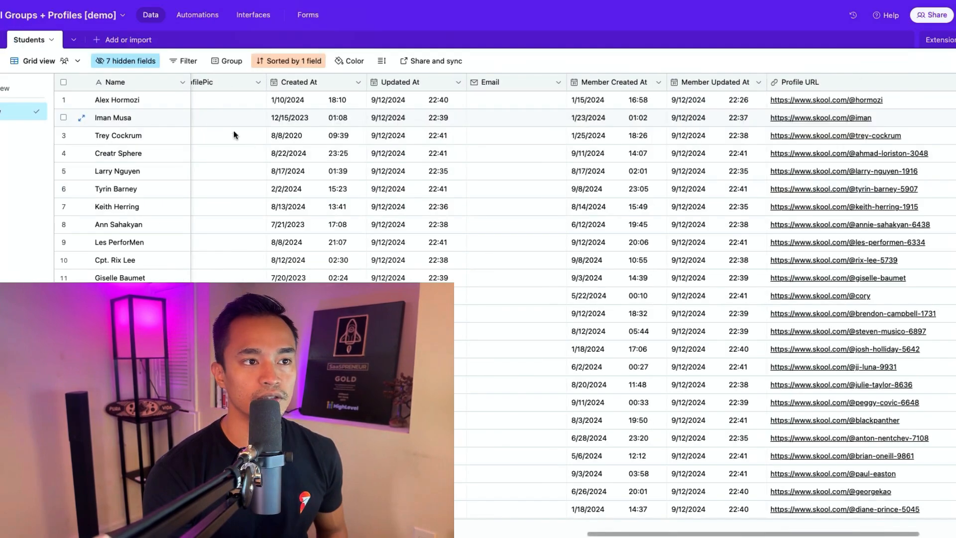
scroll(258, 150, left, 15)
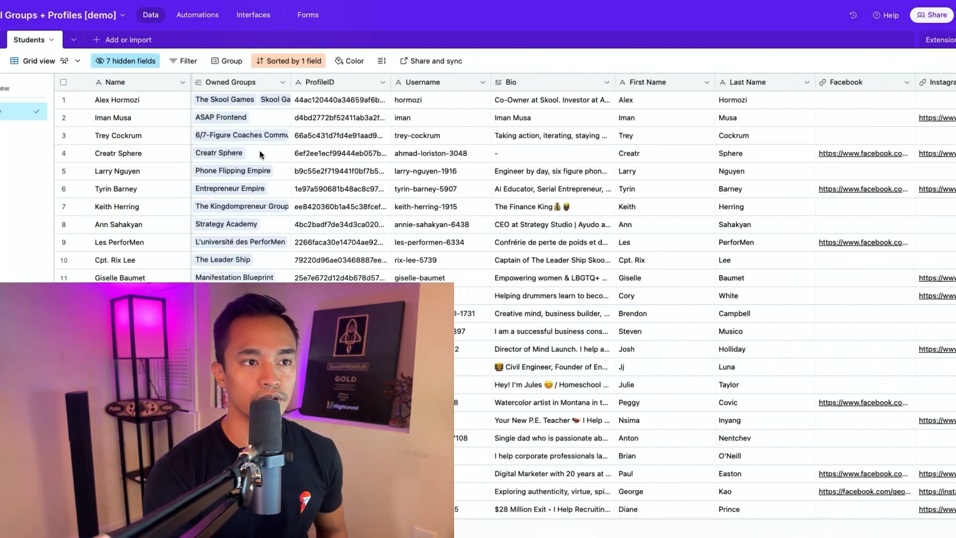
scroll(260, 150, right, 12)
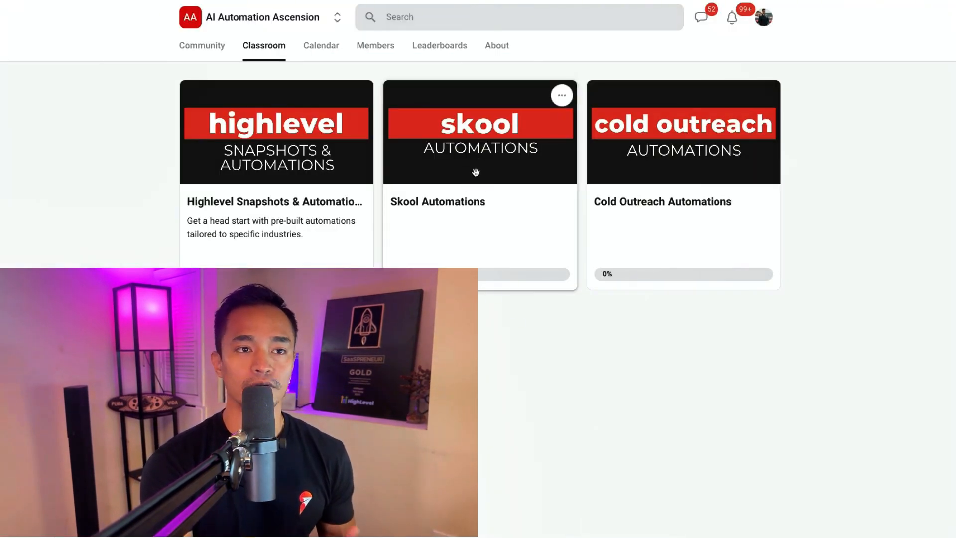
Step: Open the Skool Automations course and look at the data import options of the Skool Groups table
click(474, 177)
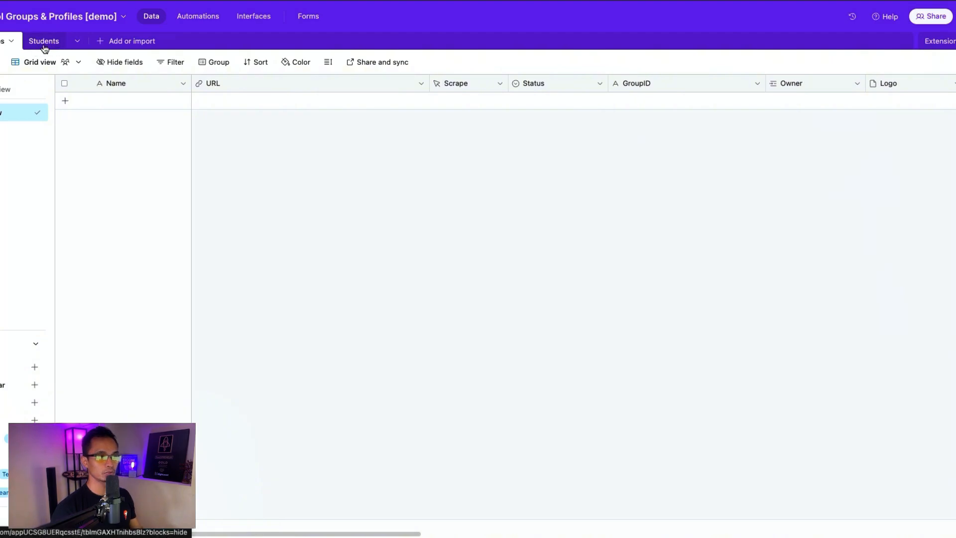
click(11, 42)
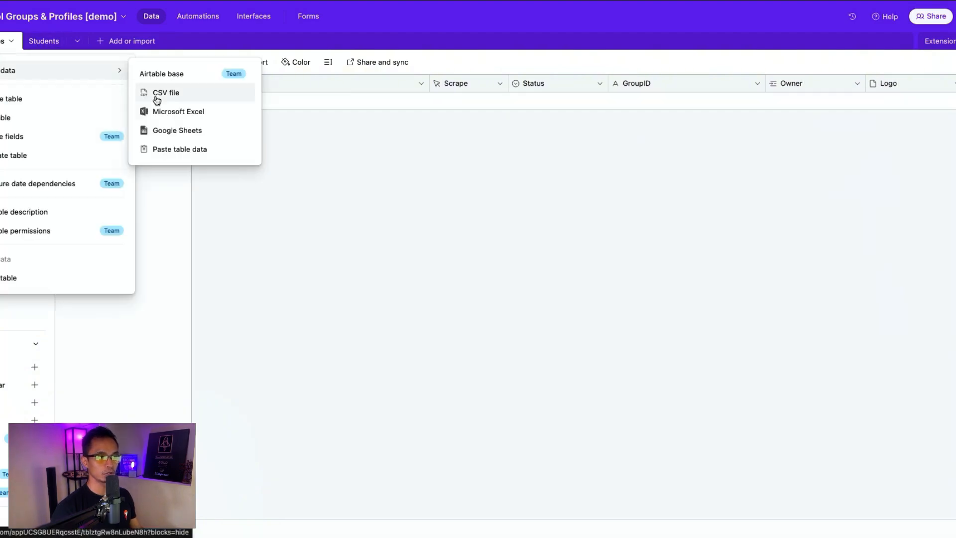
click(328, 159)
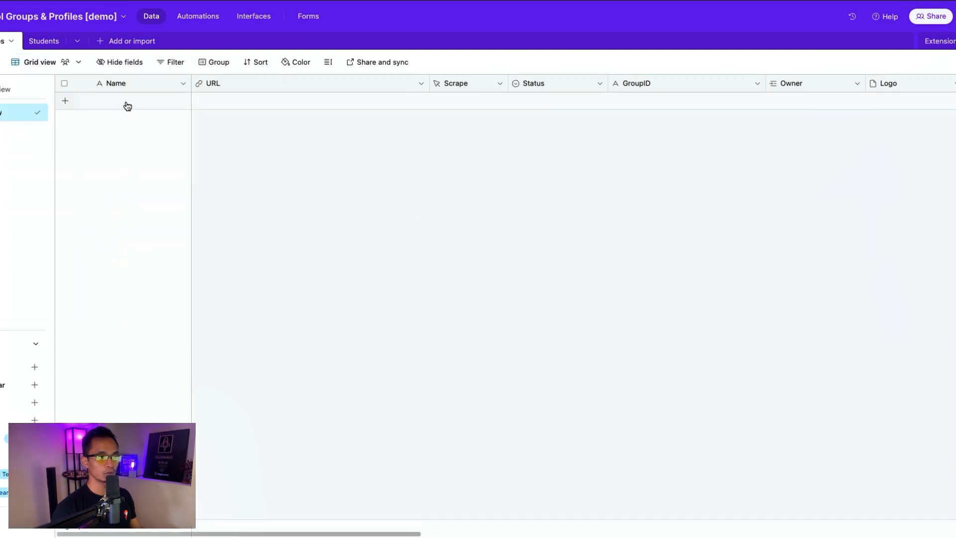
Step: Check the field types of the Name and URL columns in the Skool Groups table
double_click(111, 84)
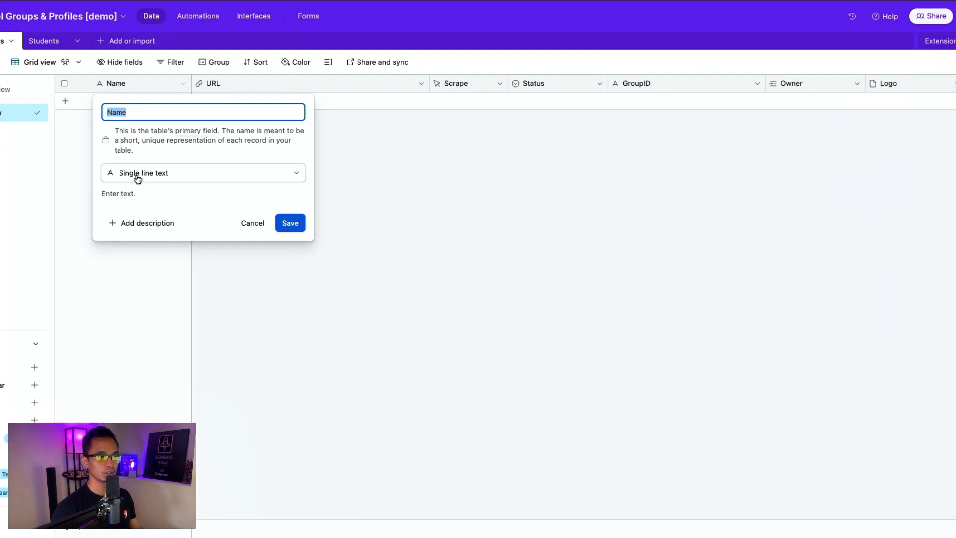
click(229, 81)
double_click(228, 81)
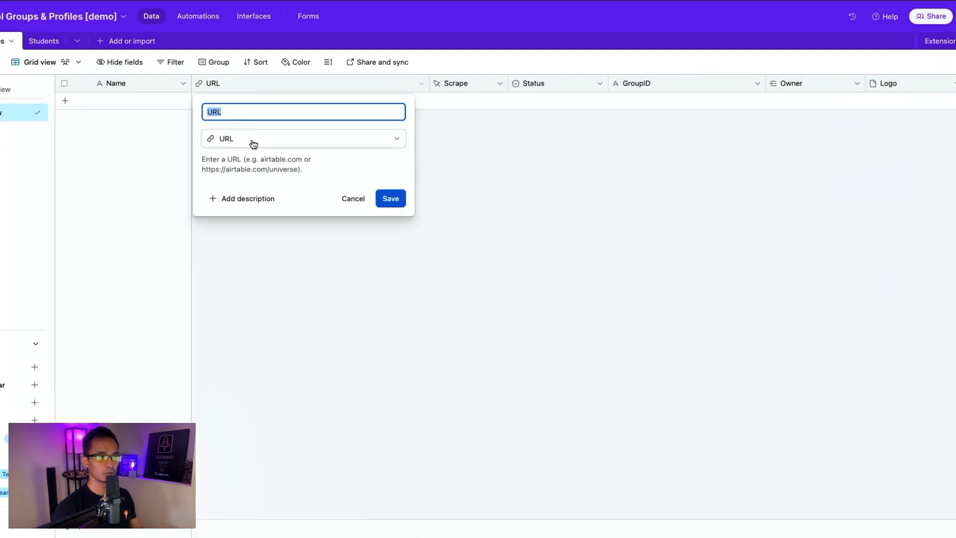
click(488, 141)
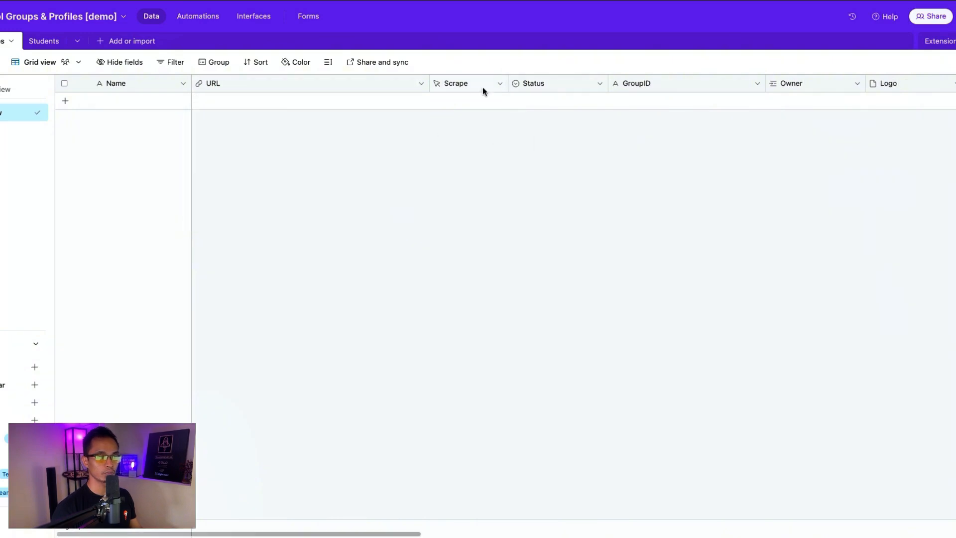
Step: Examine the Scrape button's URL formula and the Status field's single-select options
click(470, 84)
double_click(454, 84)
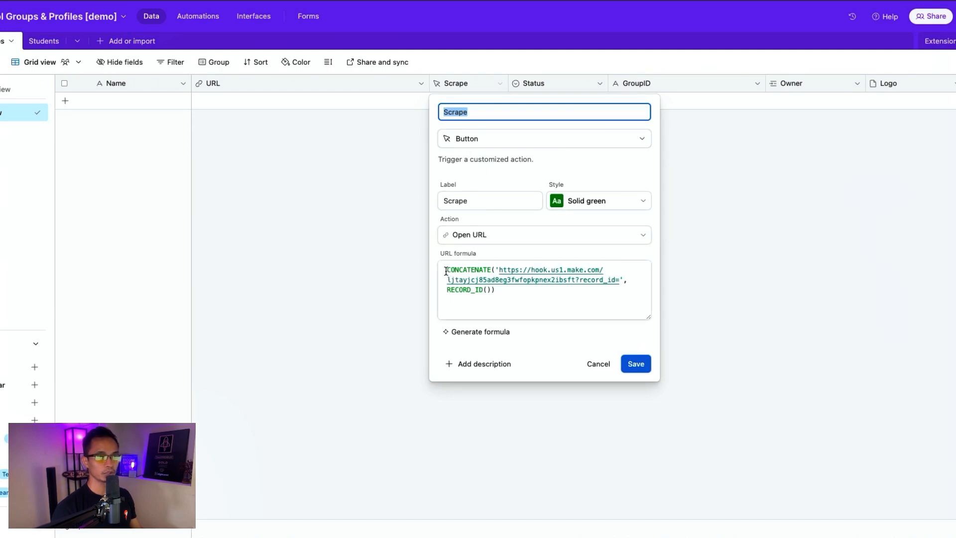
drag(449, 269, 533, 309)
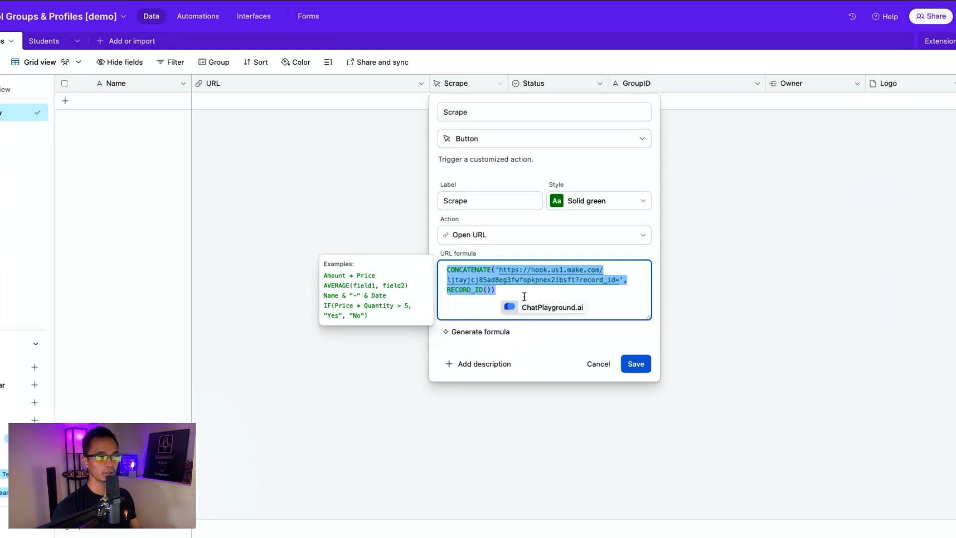
click(533, 295)
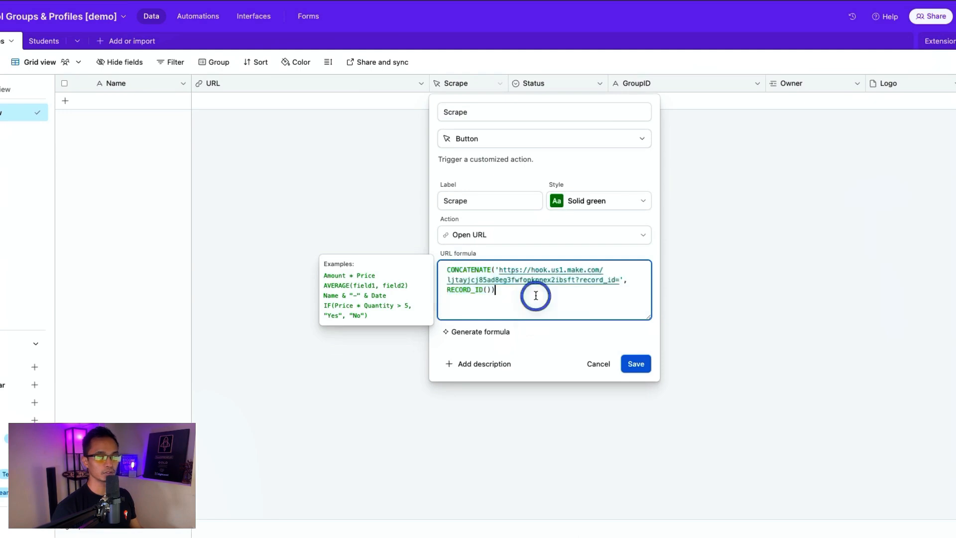
click(636, 364)
double_click(536, 82)
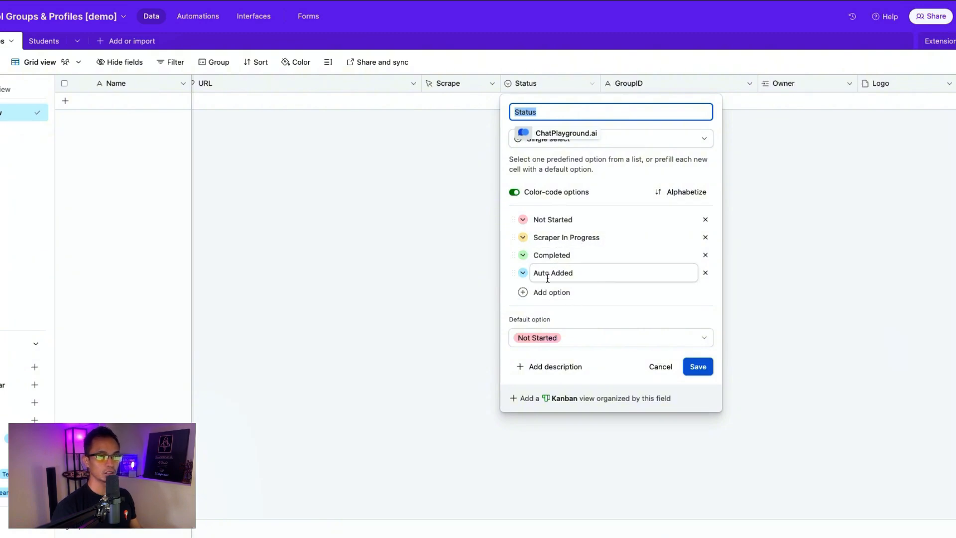
click(695, 368)
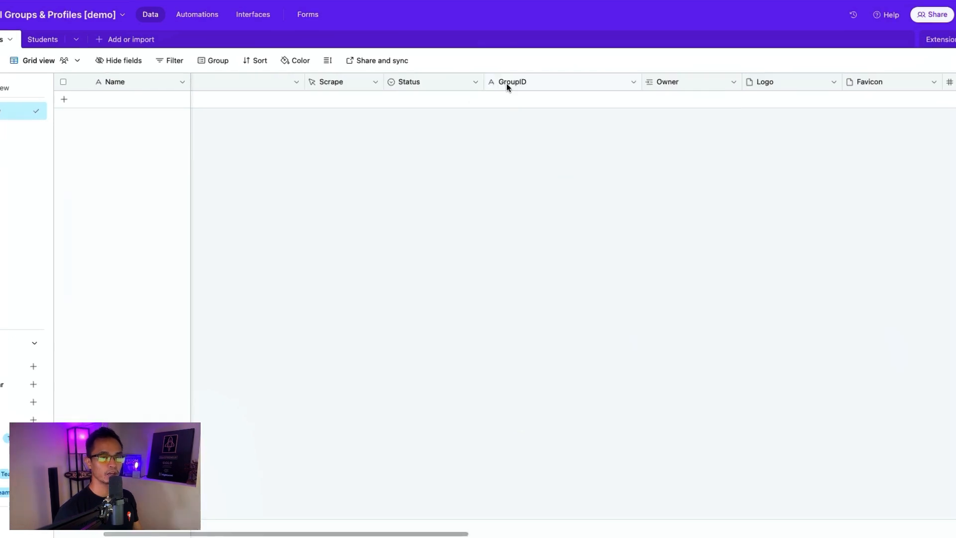
Step: Check the GroupID field's type and the Owner field's link settings and alternative field types
double_click(508, 83)
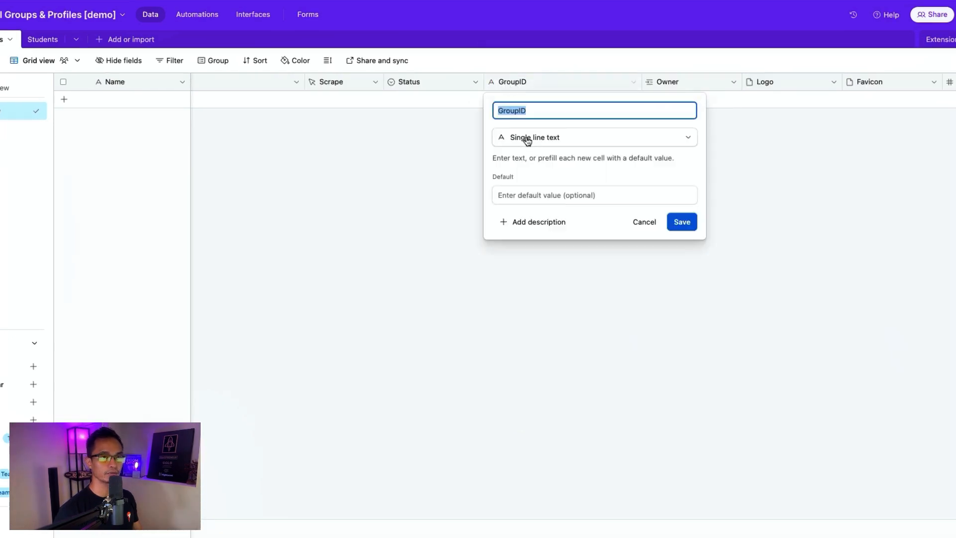
double_click(675, 83)
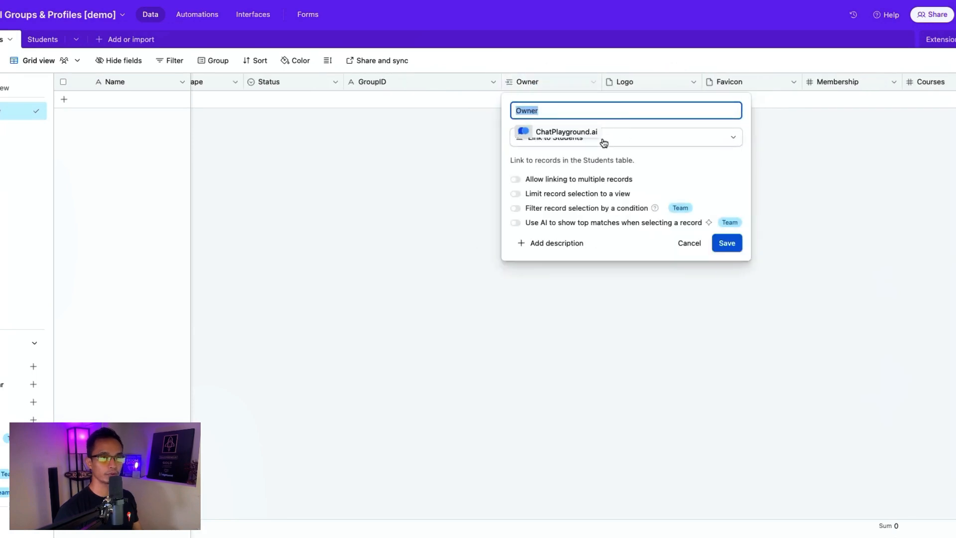
click(625, 144)
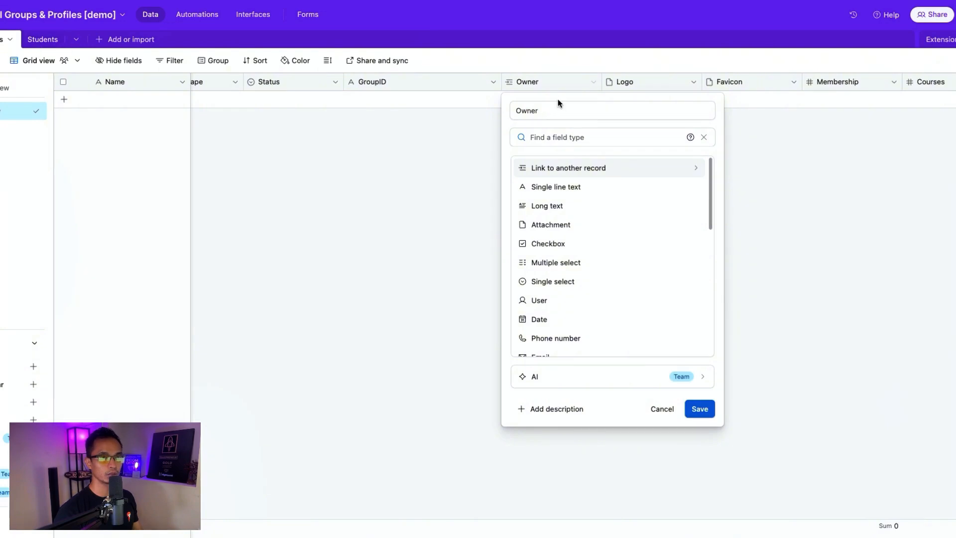
click(505, 144)
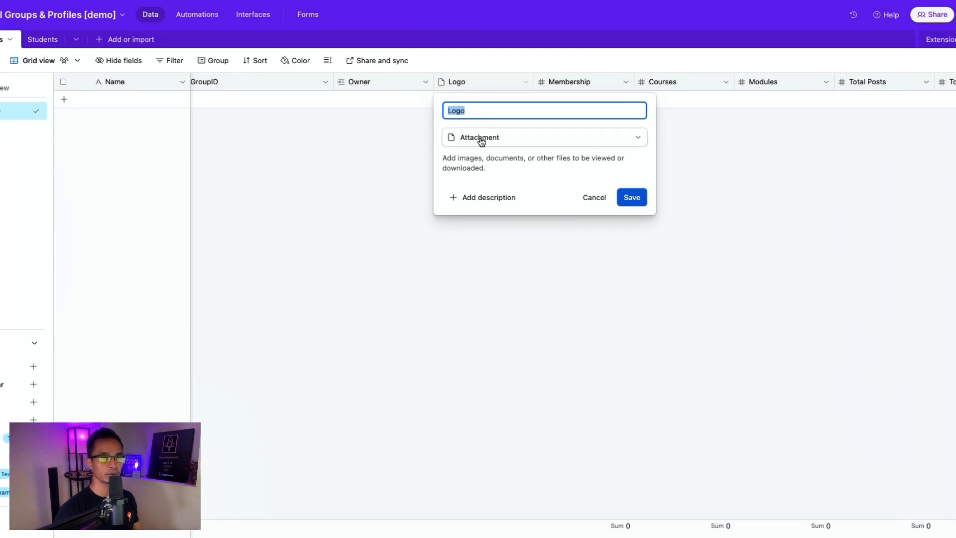
Step: Examine the Membership field's number formatting and its decimal place options without changing them
click(687, 144)
double_click(570, 81)
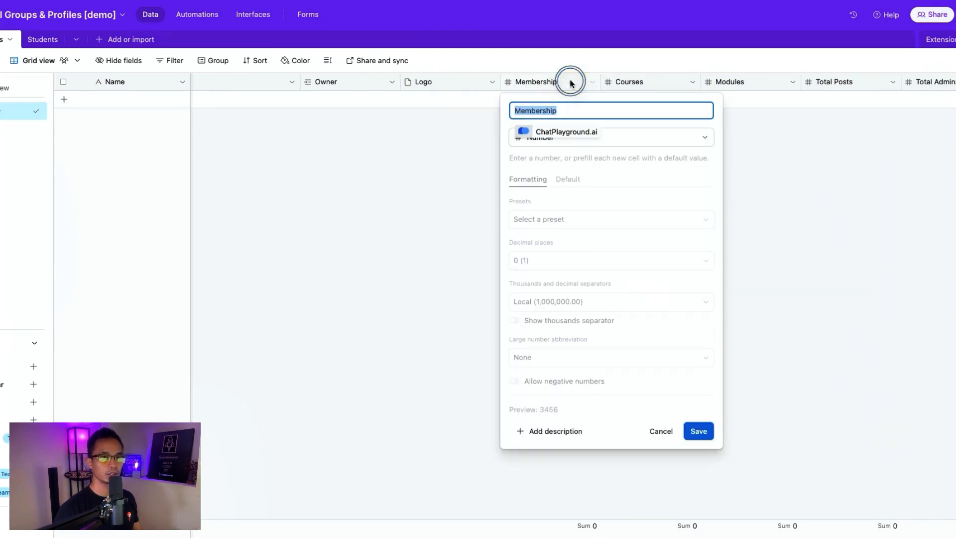
click(573, 109)
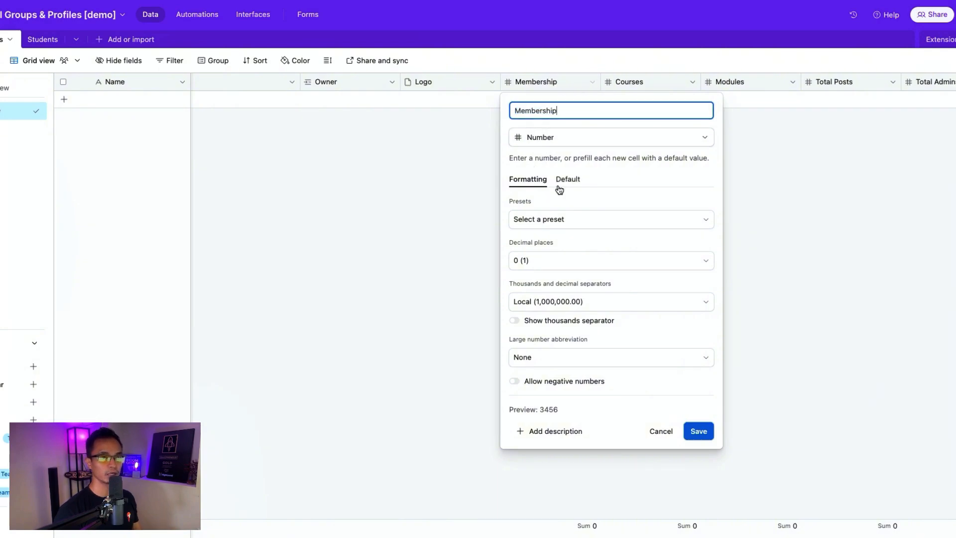
click(531, 261)
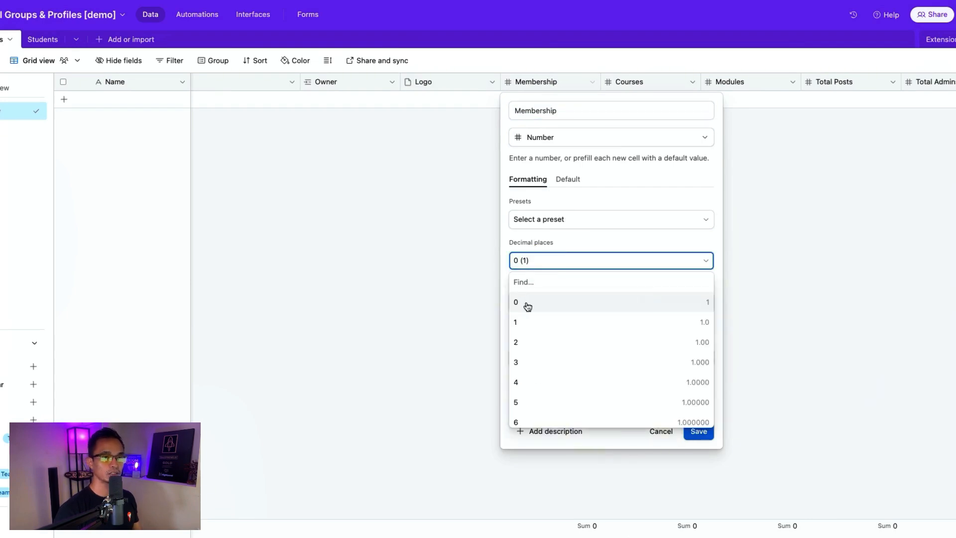
click(531, 244)
click(525, 237)
click(661, 431)
Step: Look over the remaining number fields and check the duplicate option for the Membership field
scroll(452, 87, right, 4)
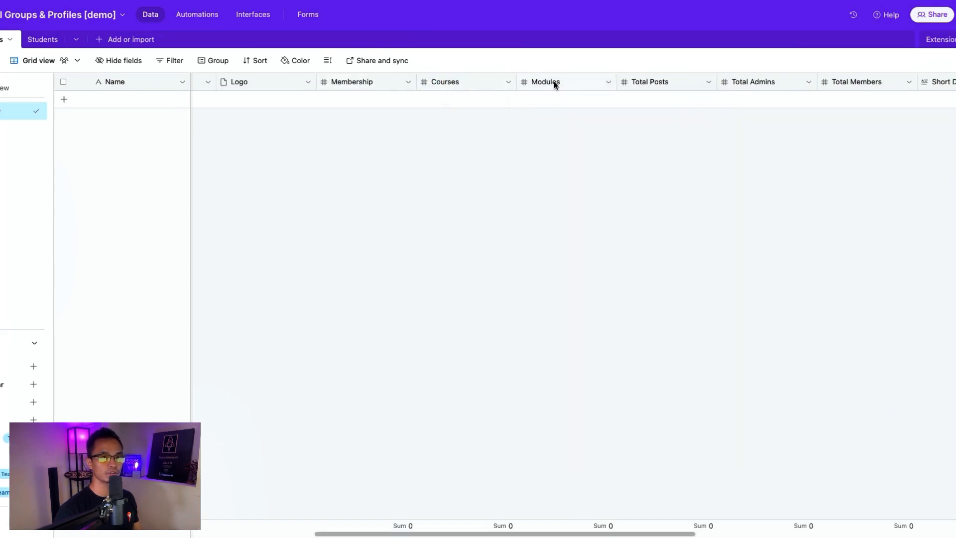
scroll(682, 87, right, 1)
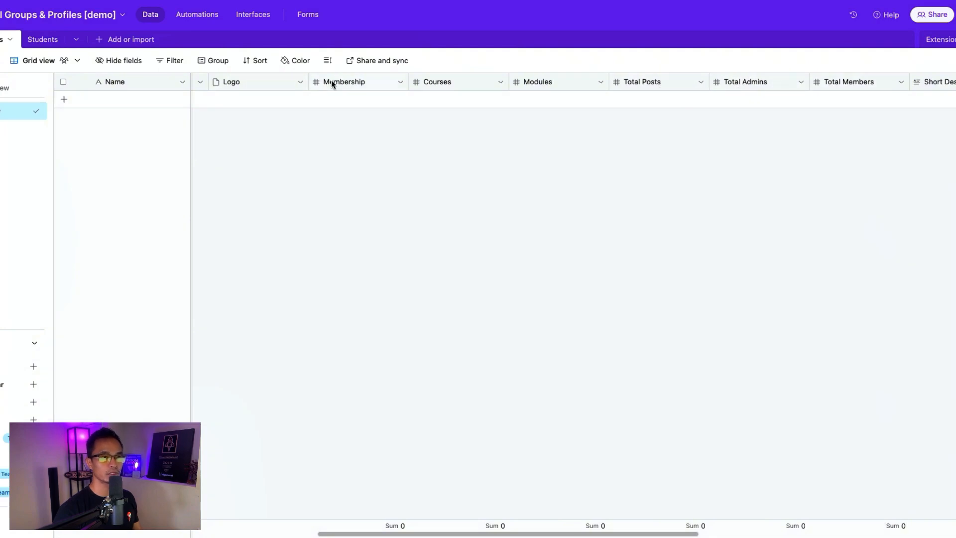
click(400, 82)
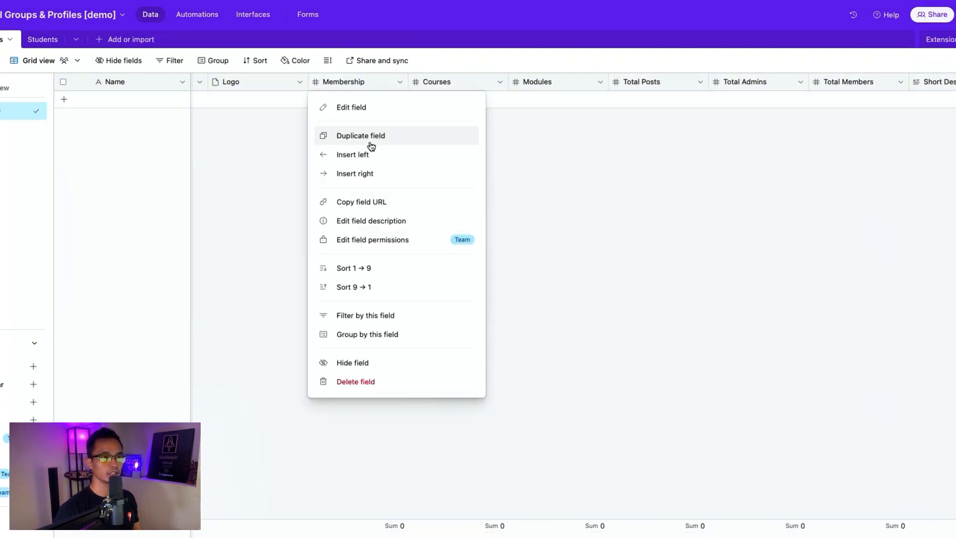
click(404, 136)
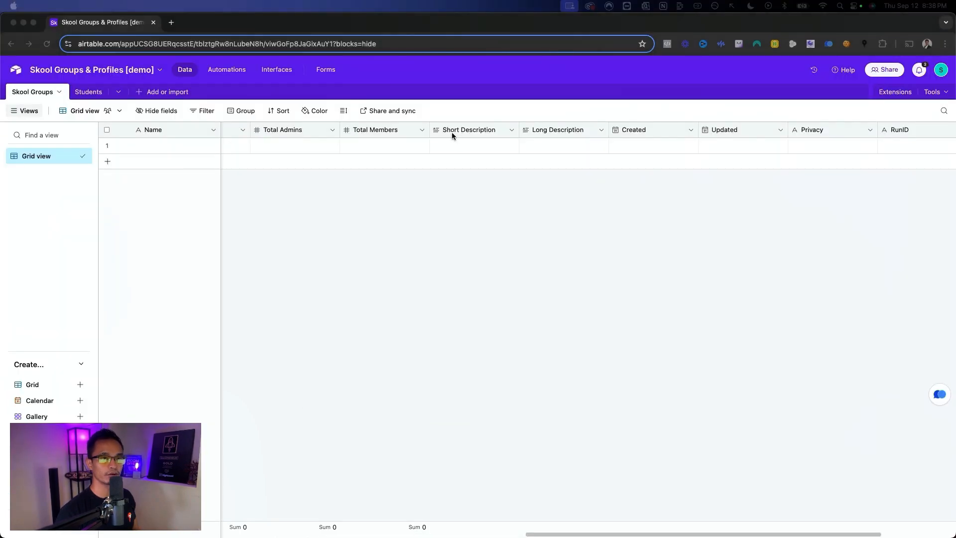
Step: Check the field types and settings of the Short Description, Long Description and Created columns
double_click(469, 130)
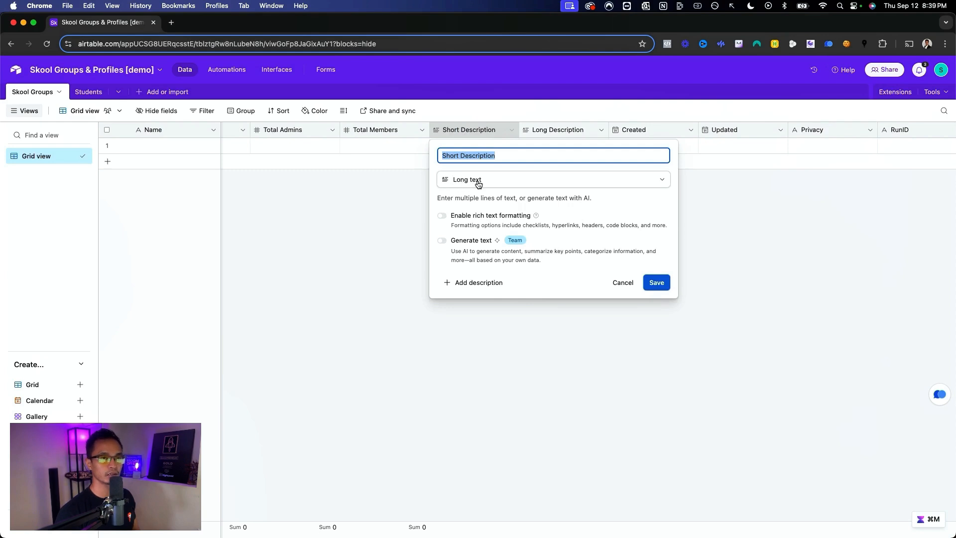
click(542, 131)
double_click(478, 130)
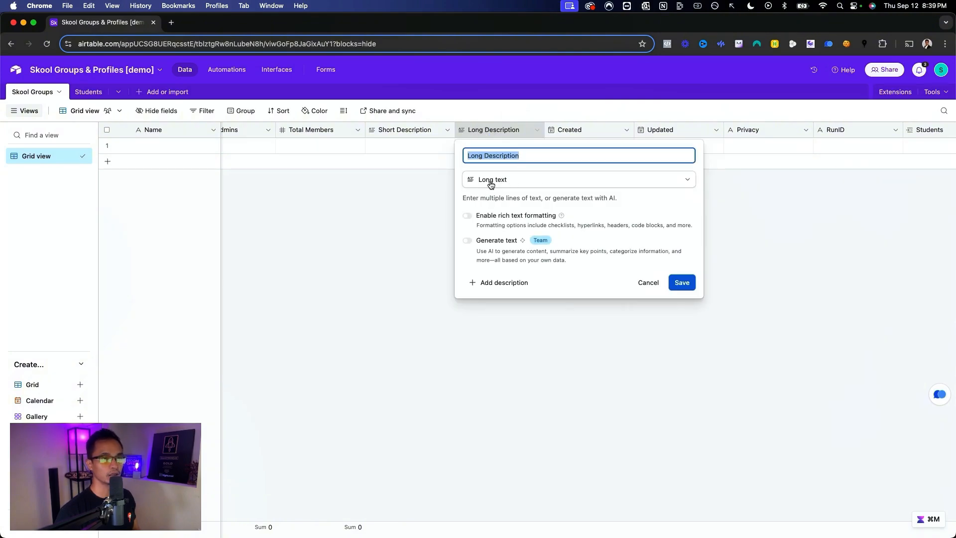
click(575, 131)
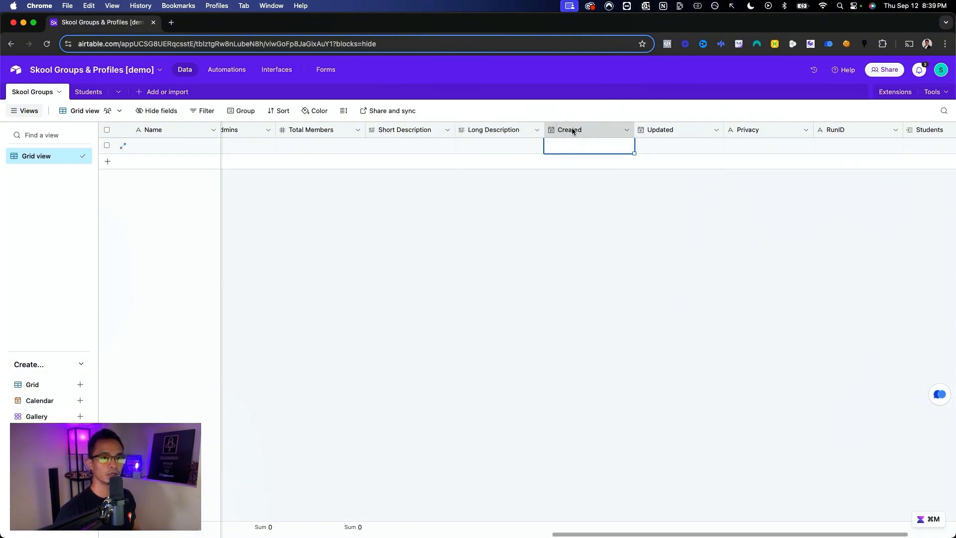
click(610, 131)
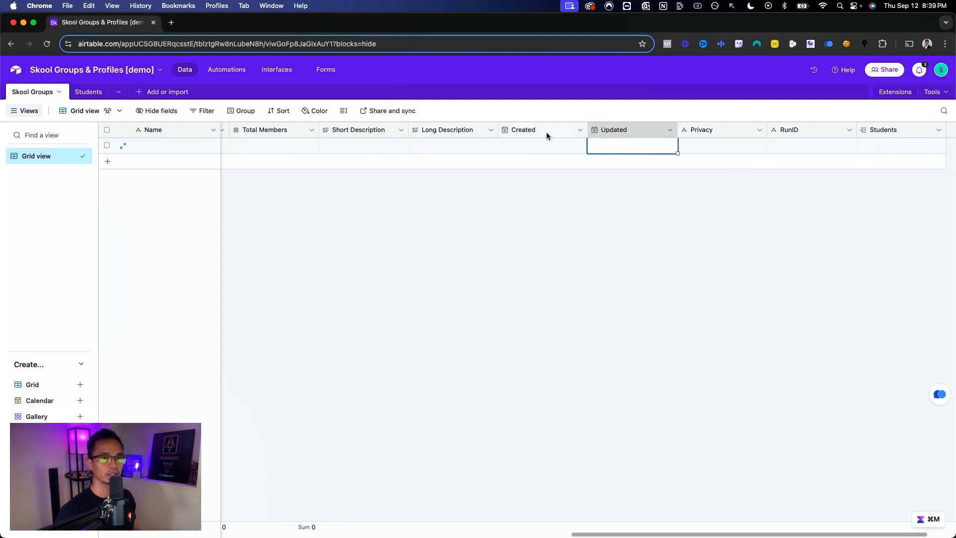
double_click(543, 129)
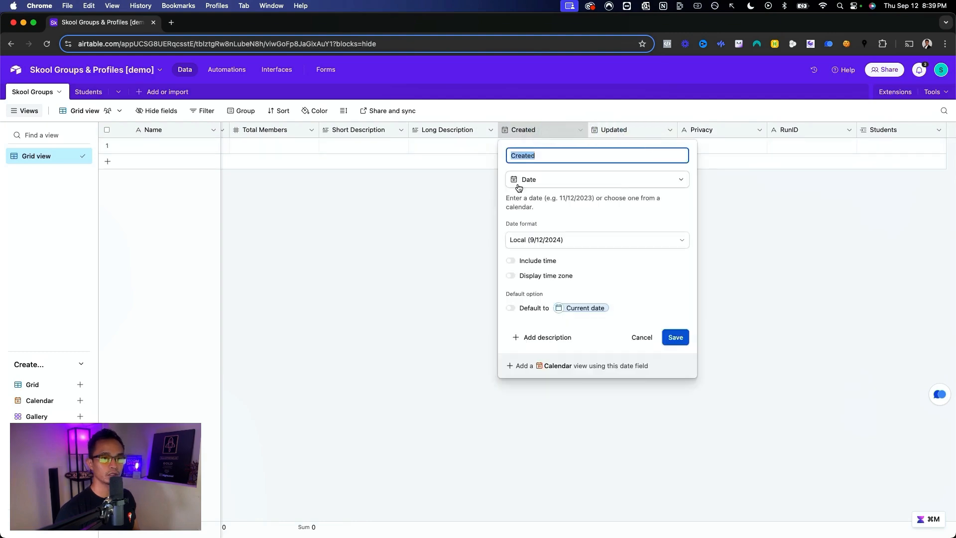
click(647, 338)
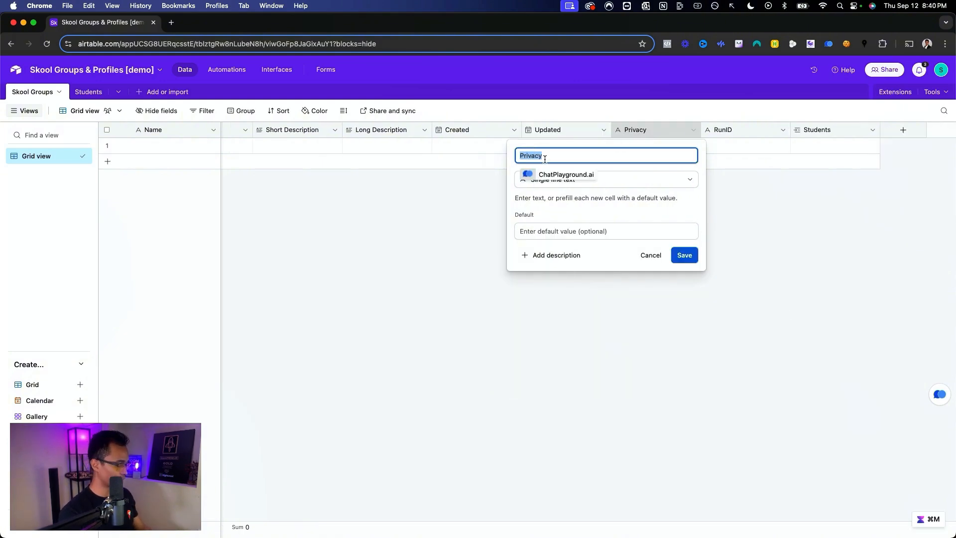
Step: Rename the Privacy field of the Skool Groups table as "Paid or Free"
text(Paid or Free)
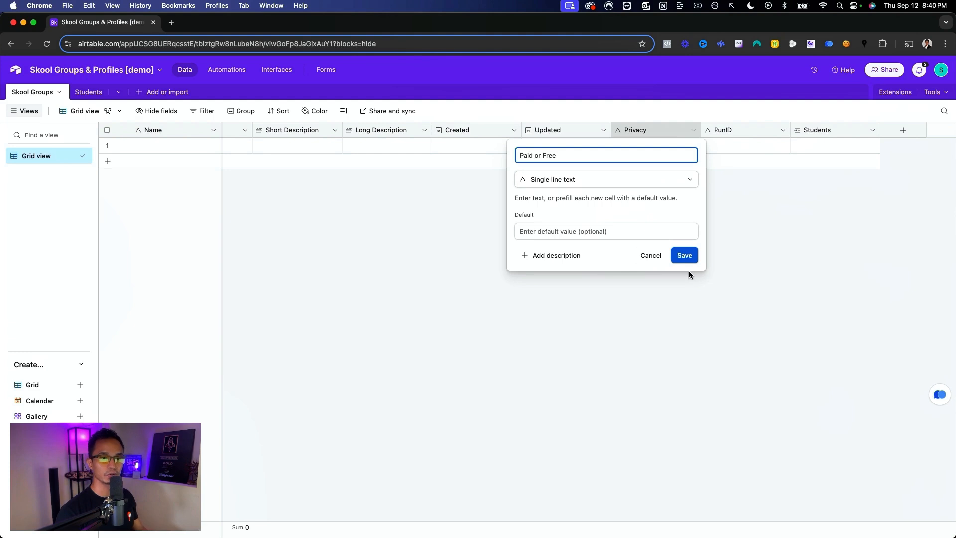
click(686, 256)
Step: Look over the RunID field and check the record link settings of the Students field
click(757, 132)
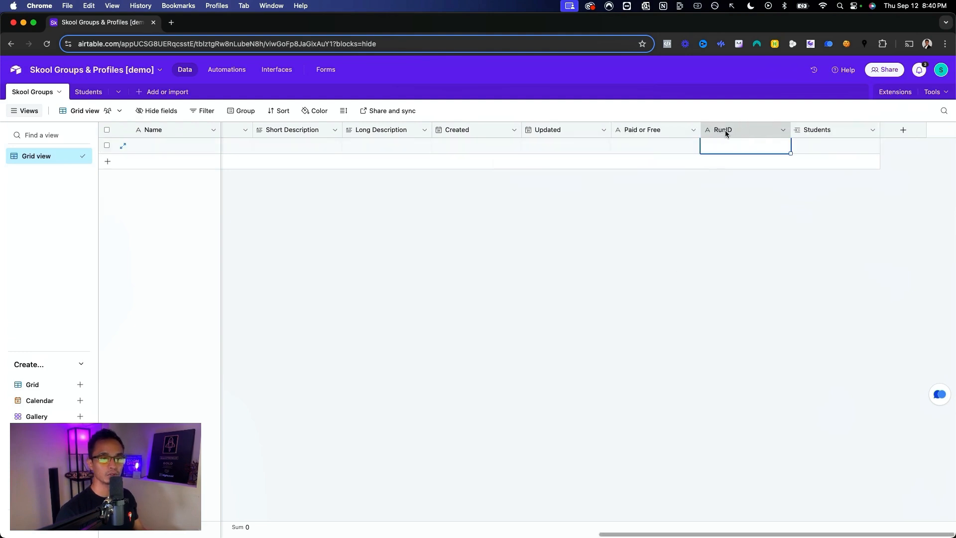
scroll(726, 130, left, 1)
scroll(722, 134, right, 1)
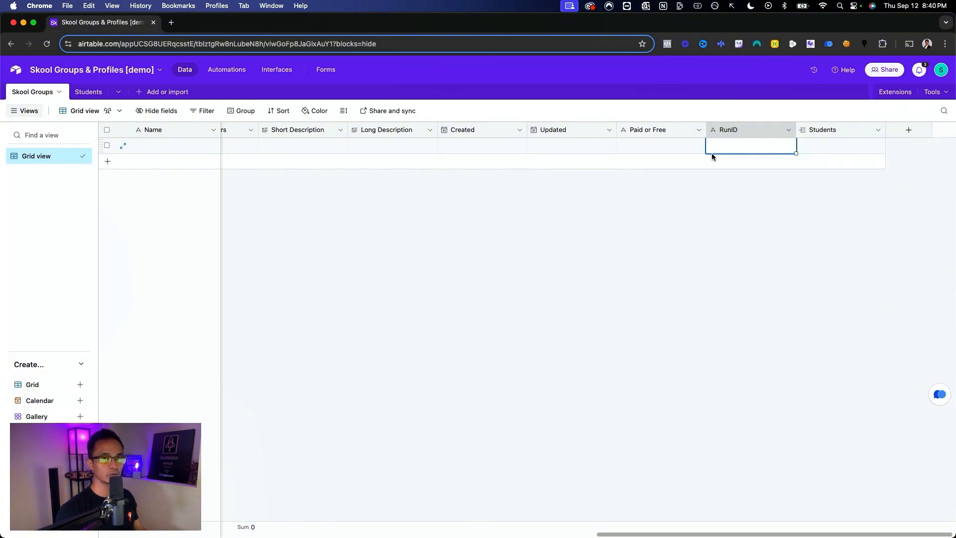
click(825, 132)
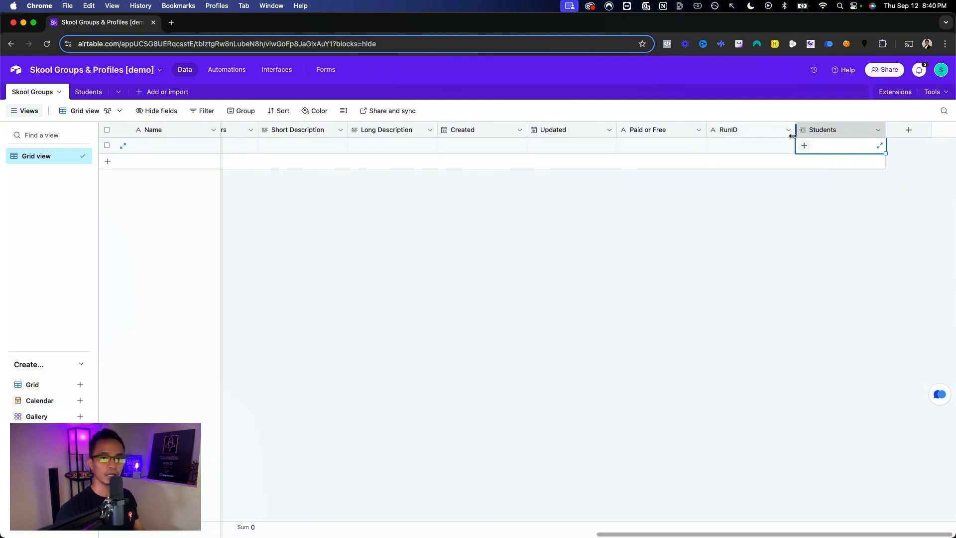
double_click(826, 128)
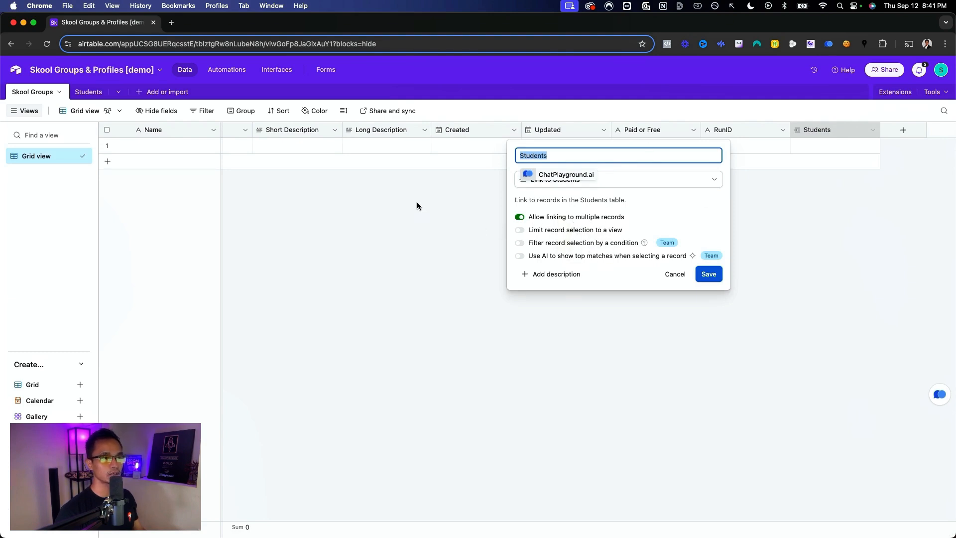
click(393, 196)
Step: Open the Students table and check the First Name field's type
click(88, 92)
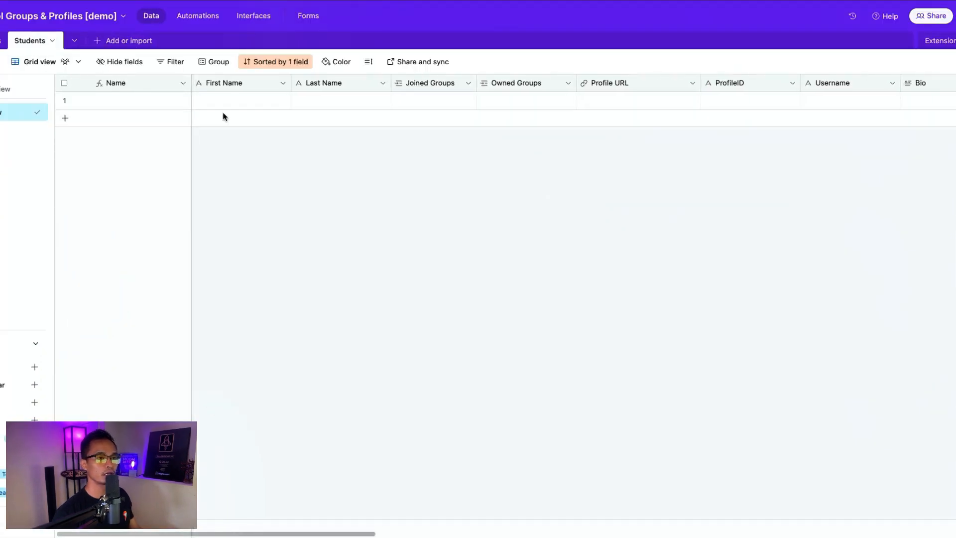
click(219, 85)
click(335, 82)
double_click(217, 84)
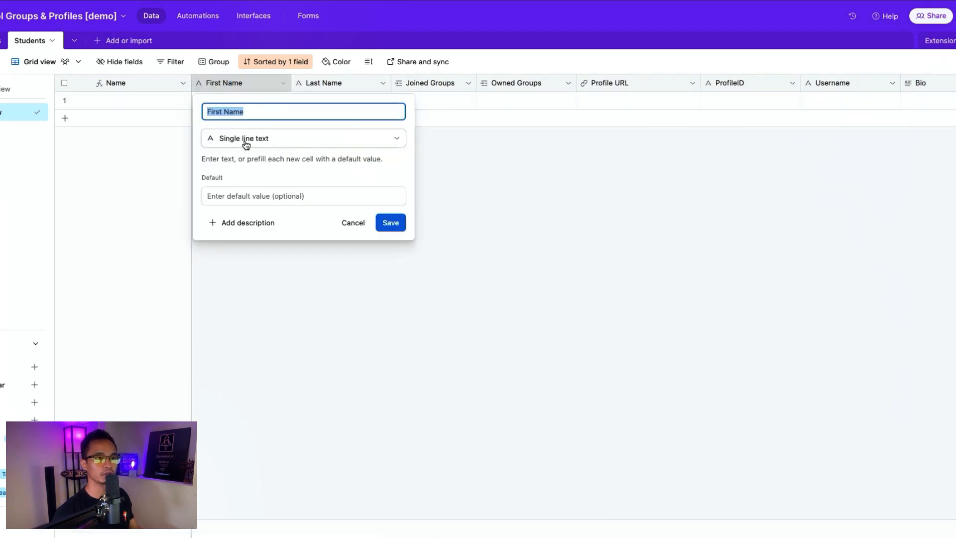
click(436, 152)
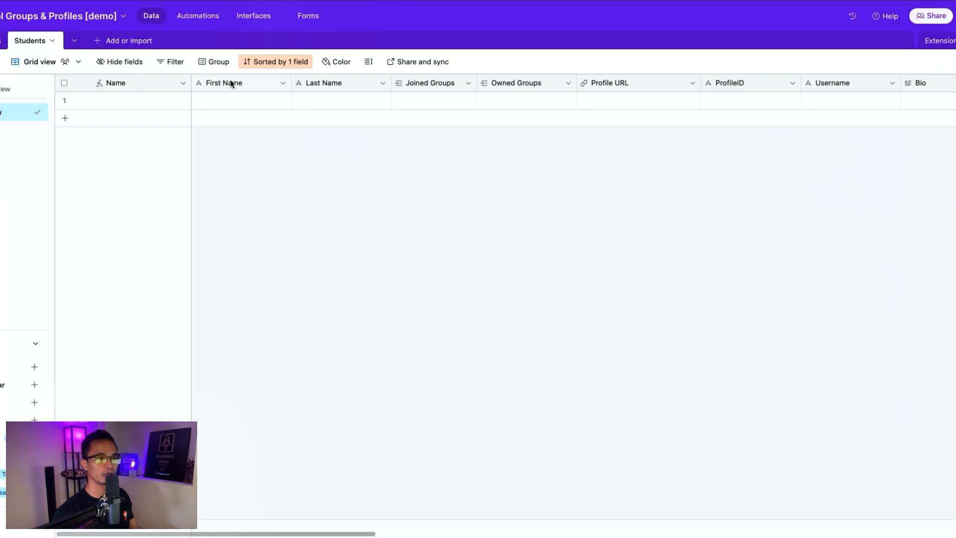
Step: Examine the formula that builds the Name field in the Students table without changing it
double_click(127, 82)
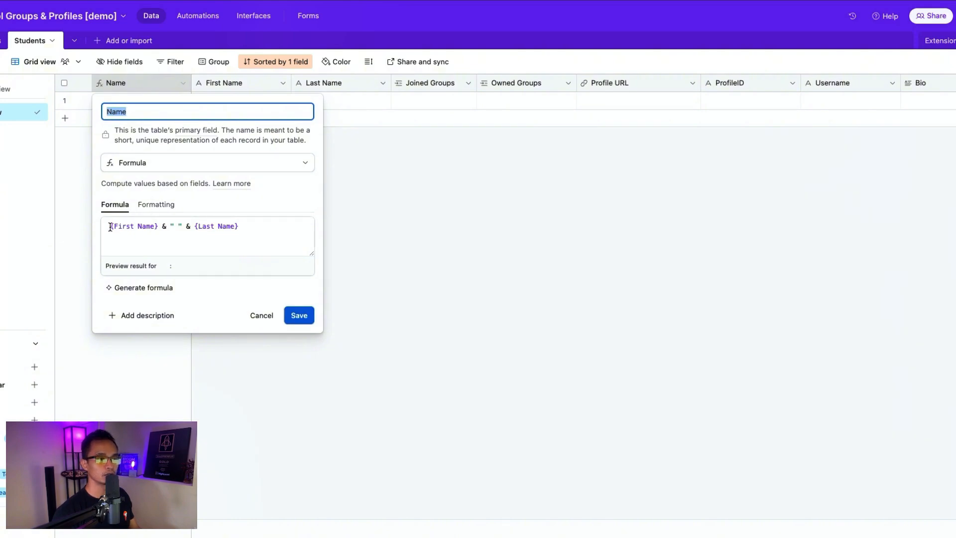
drag(110, 227, 258, 226)
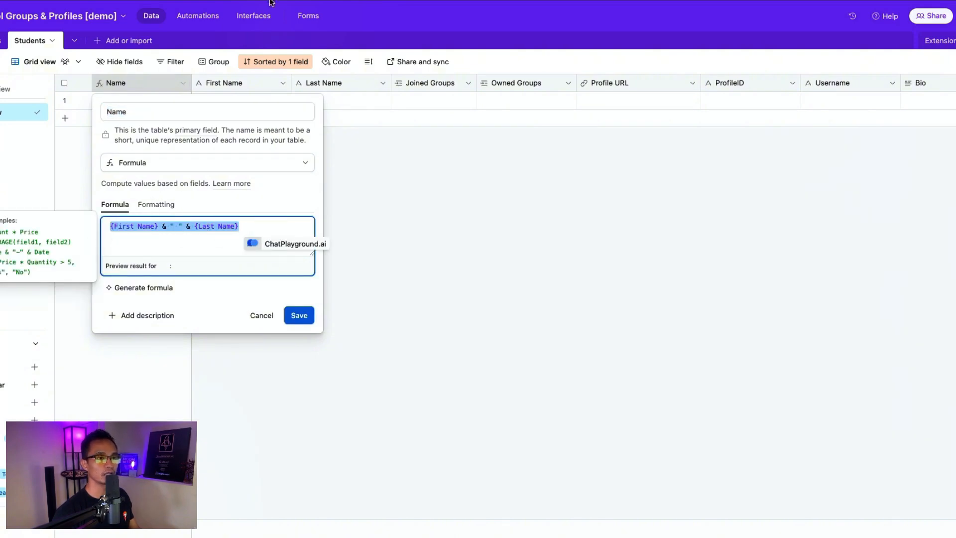
scroll(223, 83, right, 1)
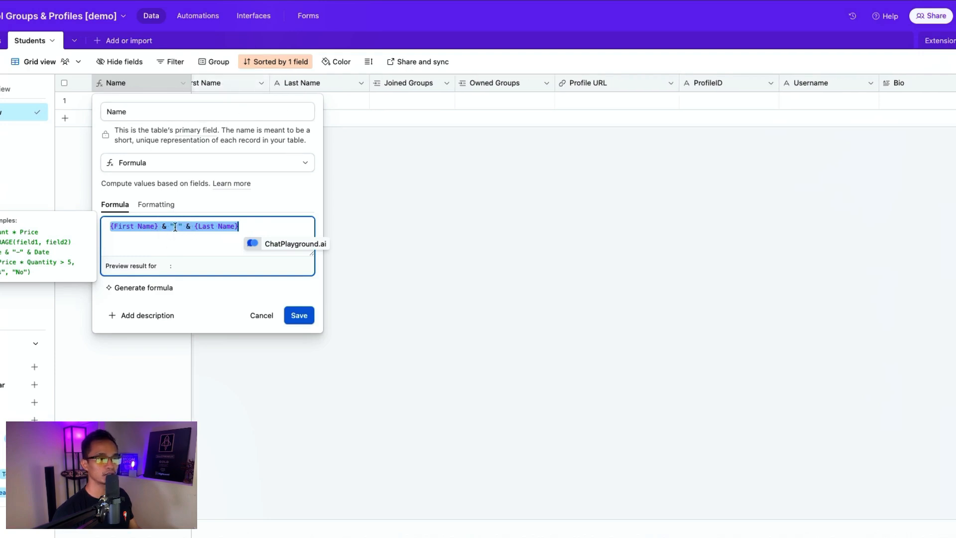
click(262, 316)
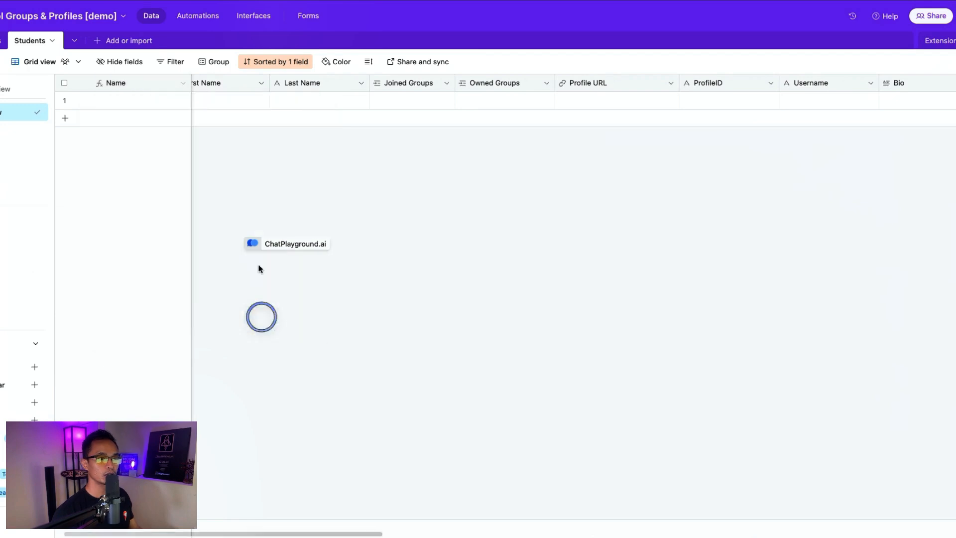
Step: Check the link settings of the Joined Groups and Owned Groups fields
double_click(414, 82)
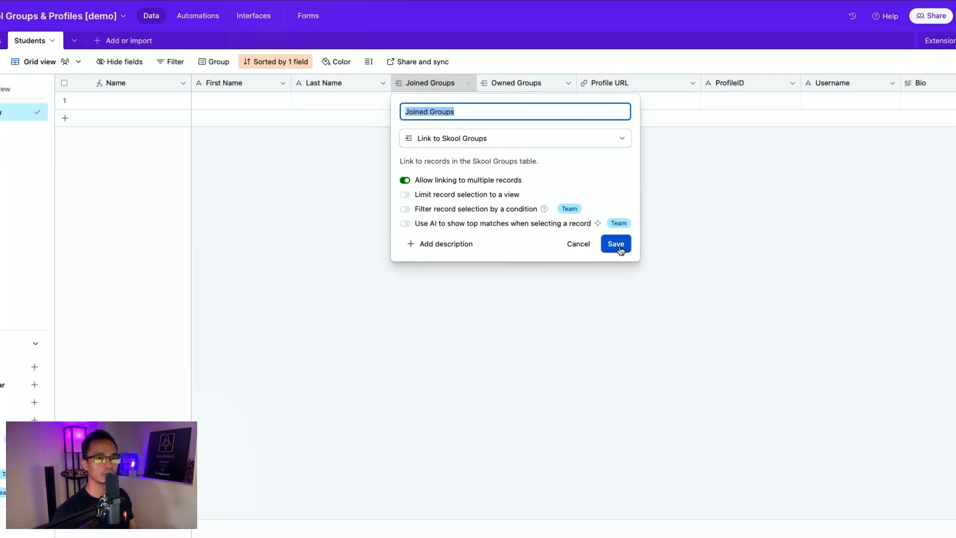
click(581, 248)
double_click(512, 83)
click(624, 86)
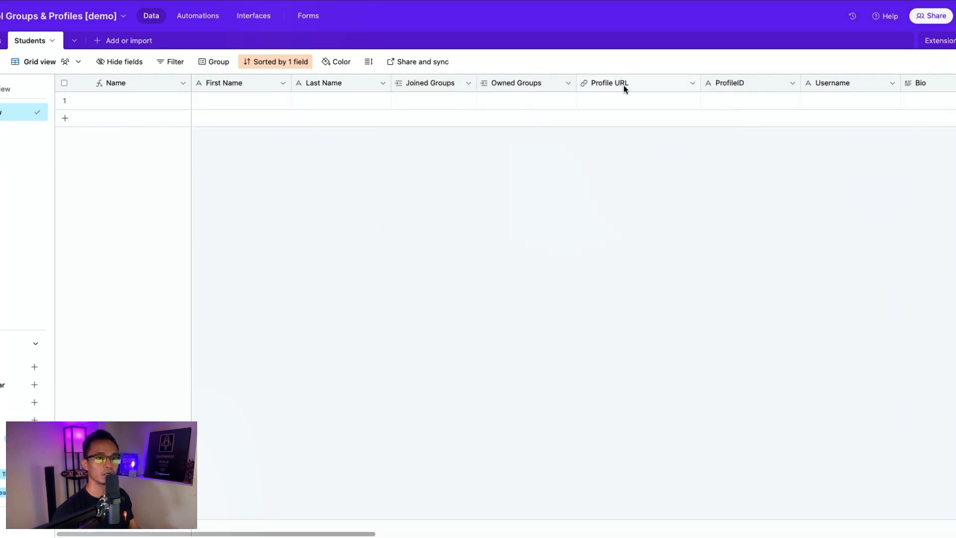
Step: Check the field types of the Profile URL, ProfileID and Bio columns
double_click(623, 83)
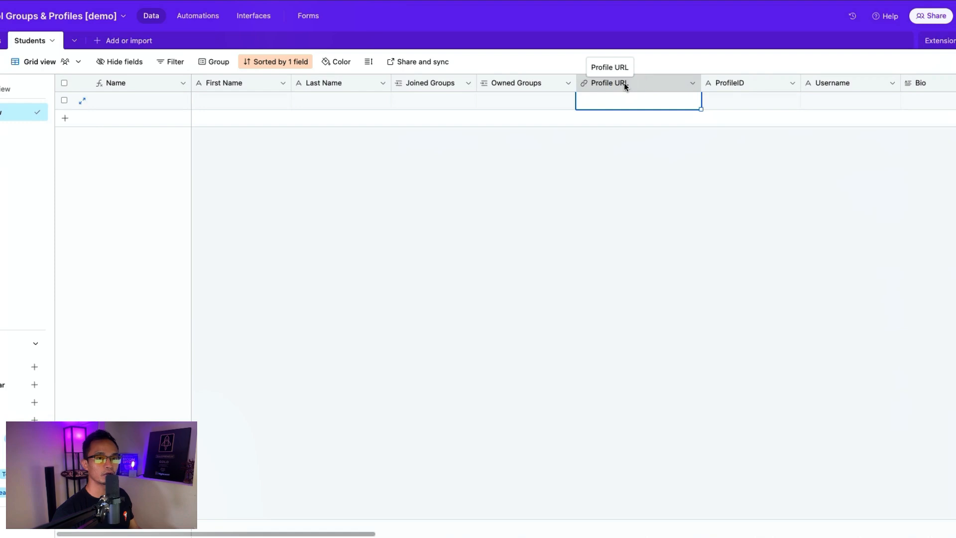
click(652, 85)
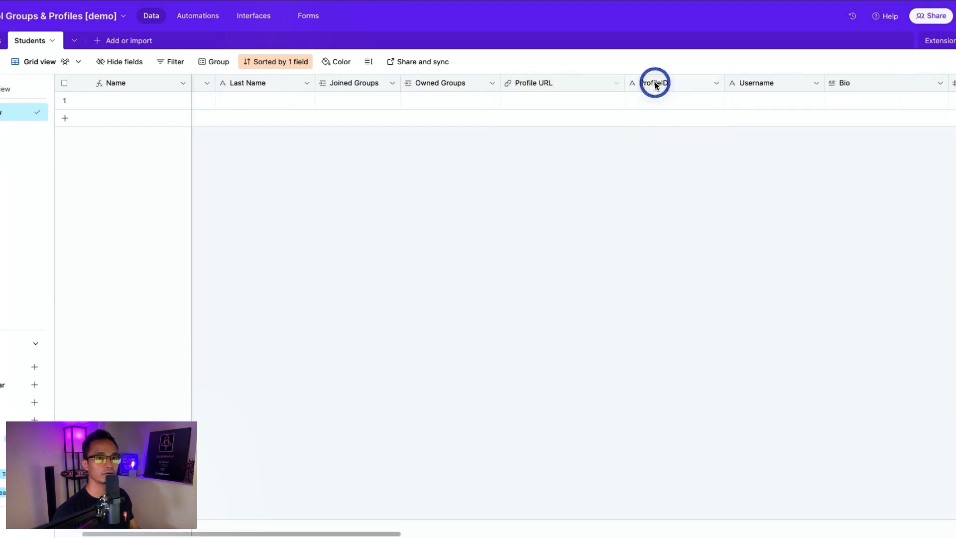
double_click(654, 83)
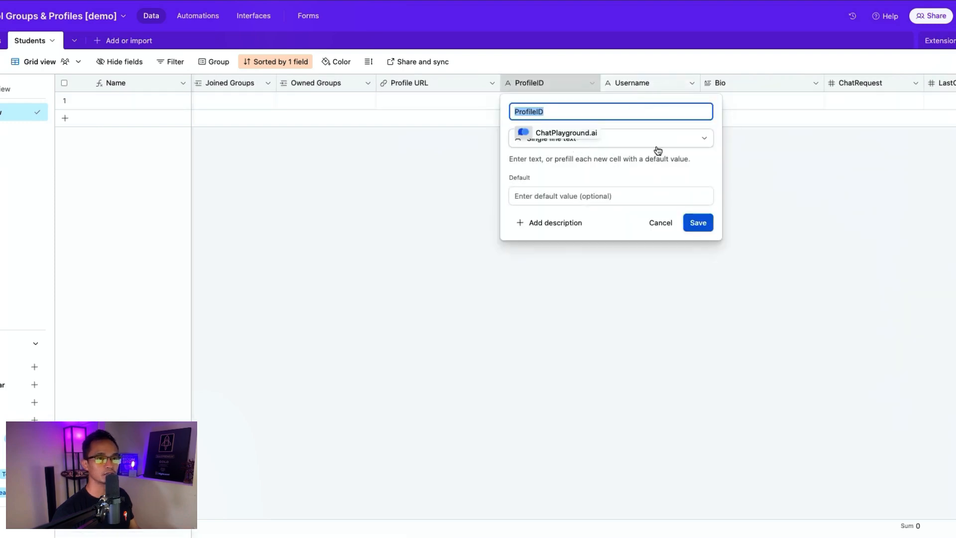
click(754, 148)
scroll(698, 119, right, 3)
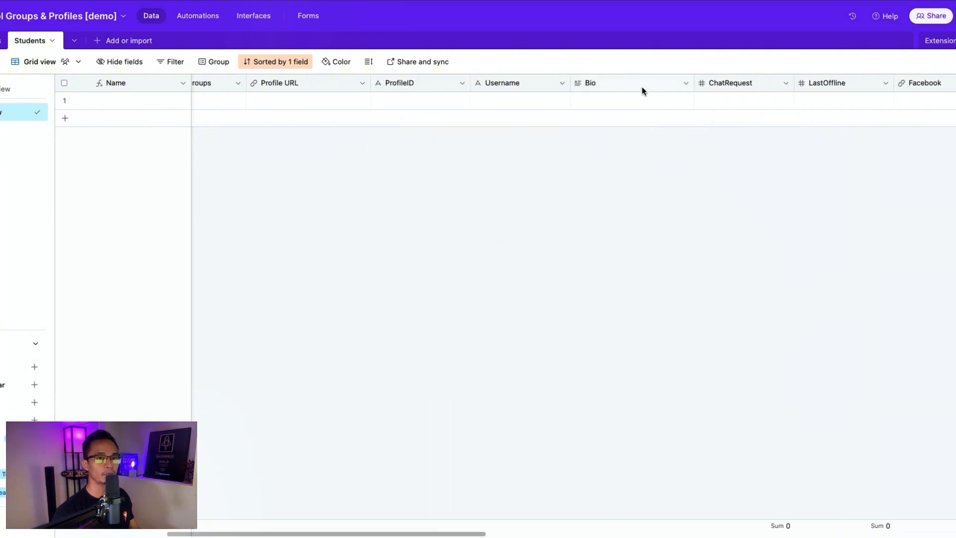
double_click(640, 84)
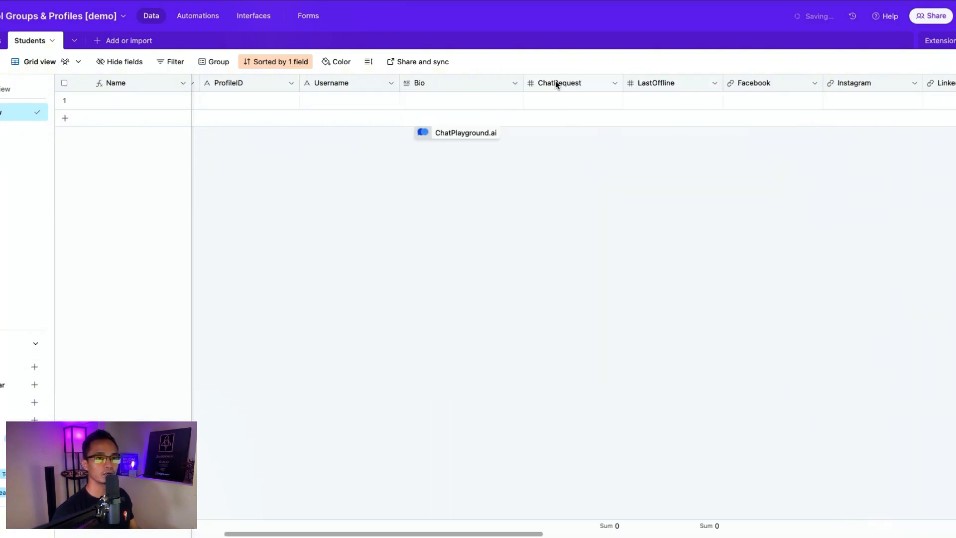
Step: Delete the ChatRequest and LastOffline number fields from the Students table
right_click(555, 81)
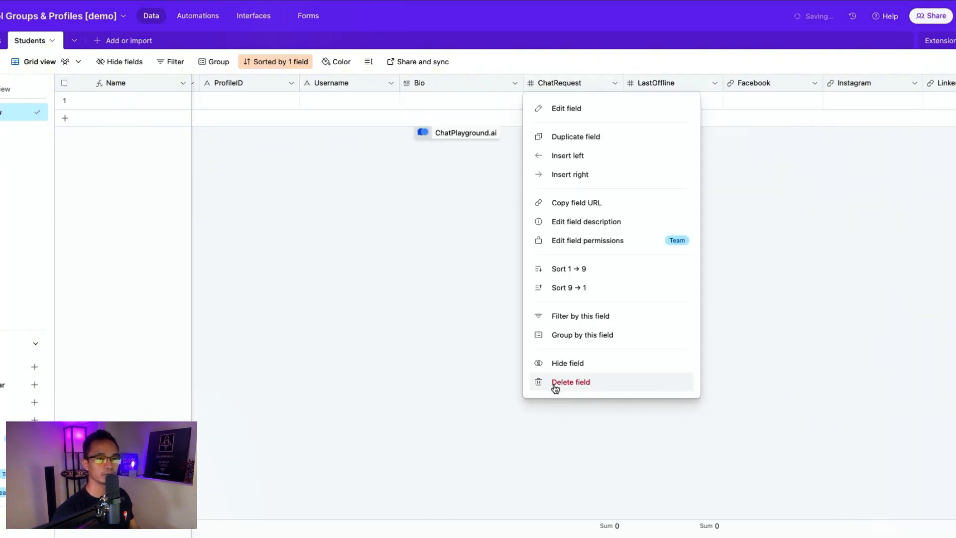
click(556, 383)
right_click(556, 84)
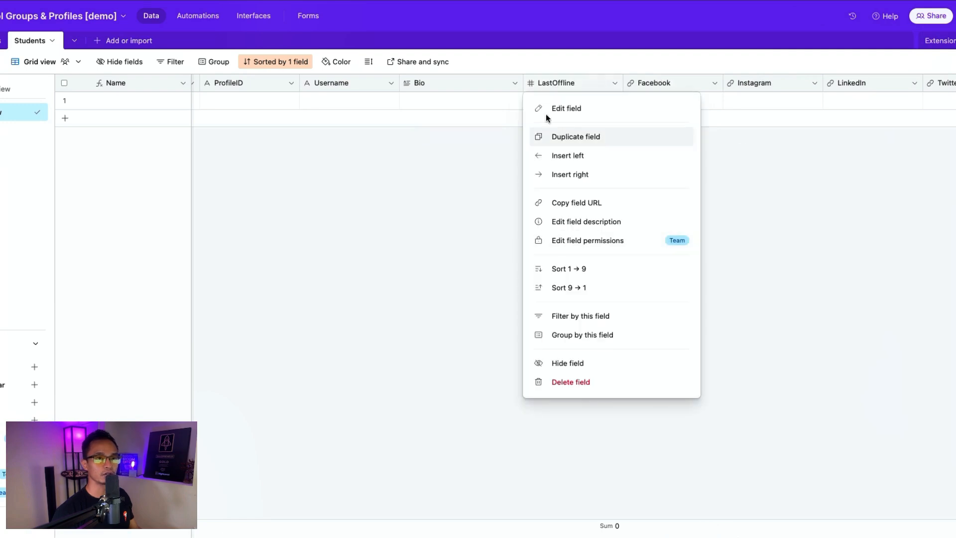
click(561, 385)
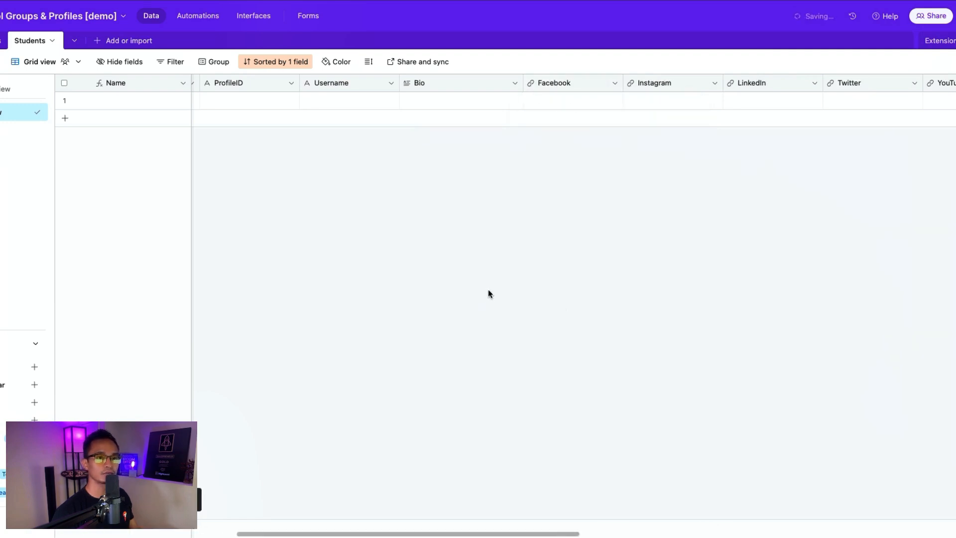
Step: Look over the social media link fields from Facebook to YouTube and check the Website field's type
scroll(548, 141, right, 1)
scroll(482, 138, right, 2)
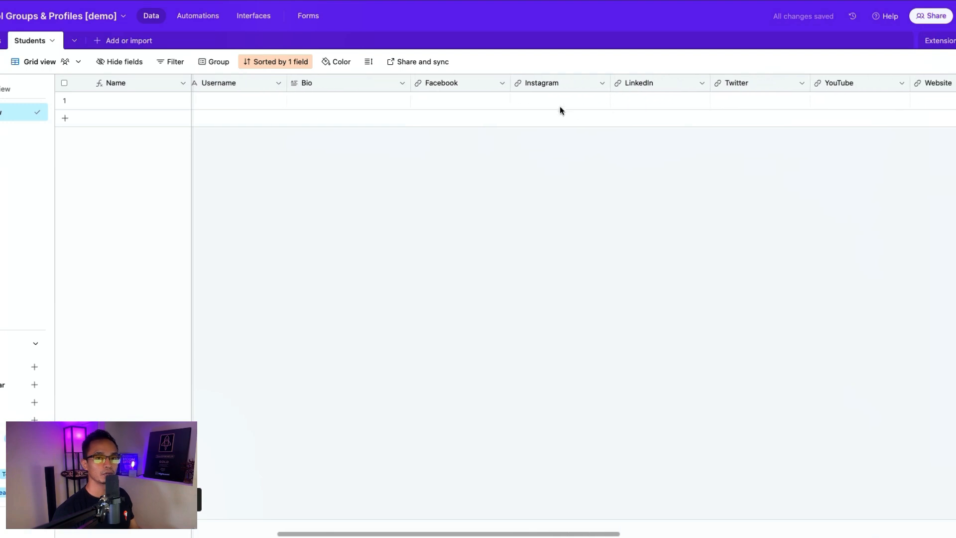
scroll(424, 79, right, 1)
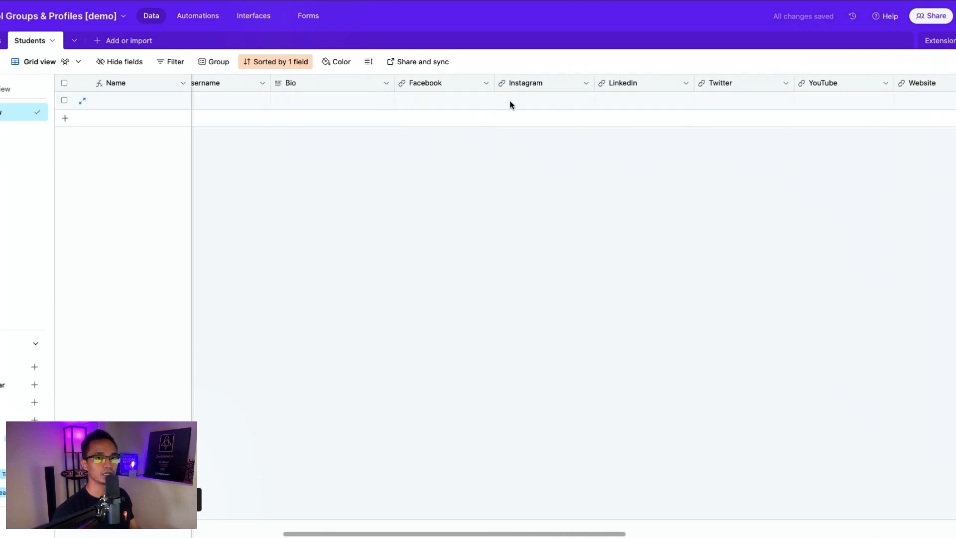
scroll(432, 81, right, 1)
click(384, 88)
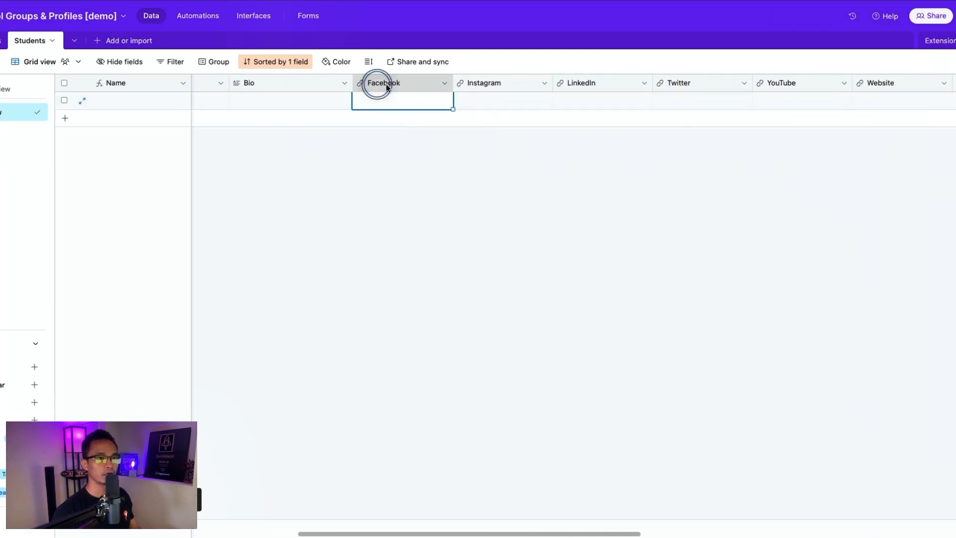
click(590, 89)
click(709, 89)
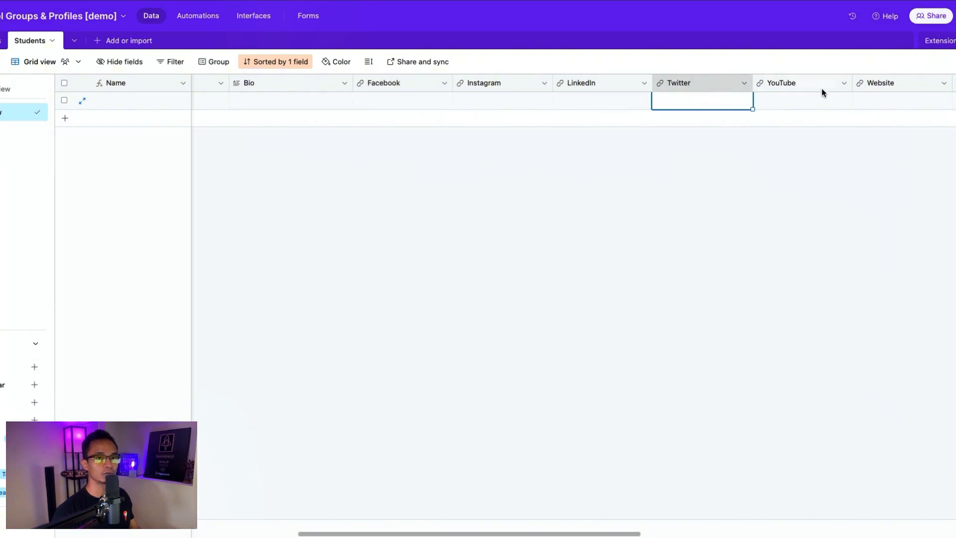
click(818, 90)
double_click(865, 85)
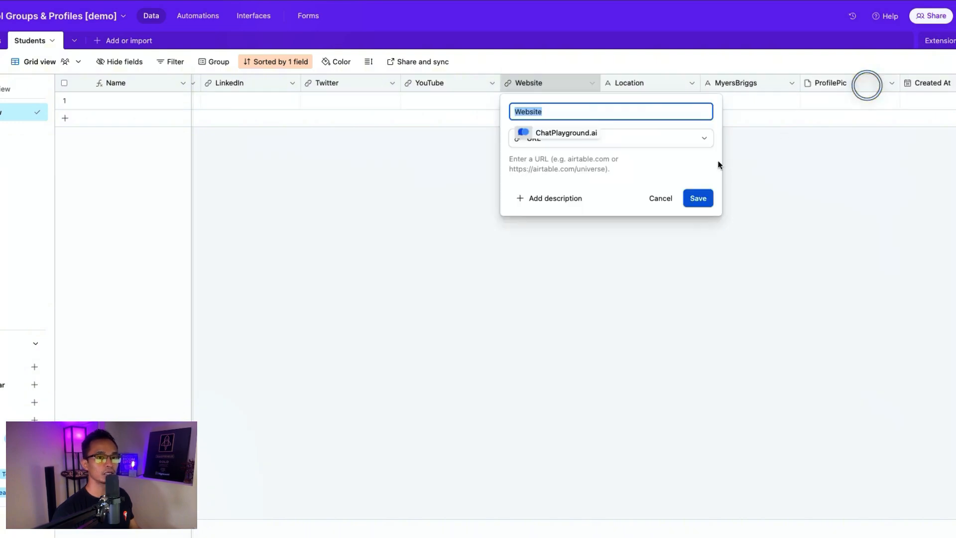
click(796, 159)
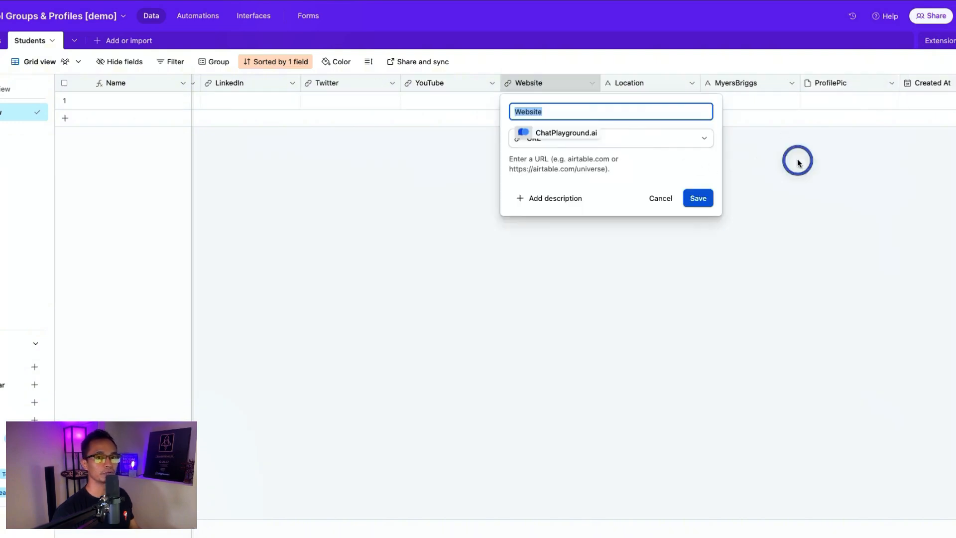
Step: Examine the Created At field's date and time format settings in the Students table
scroll(566, 81, right, 8)
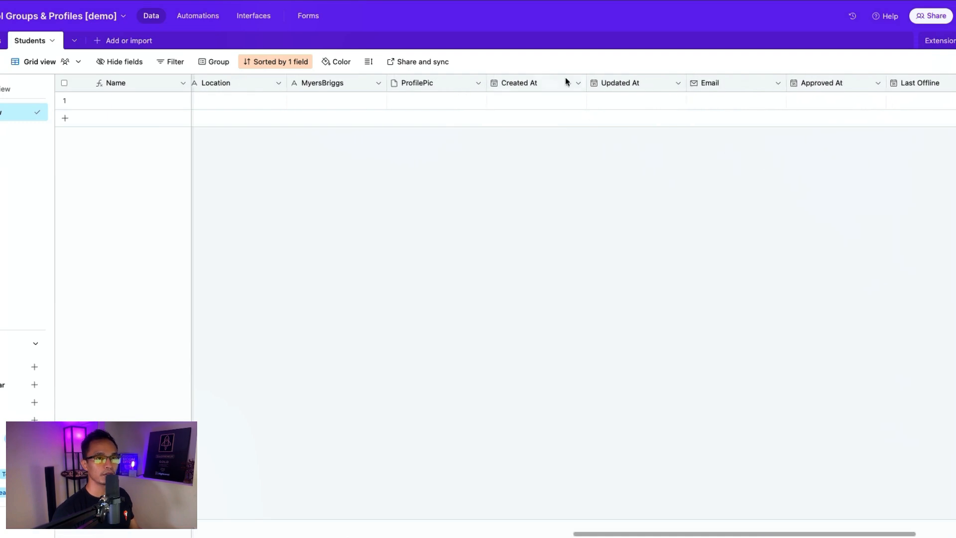
click(510, 85)
click(600, 87)
double_click(501, 86)
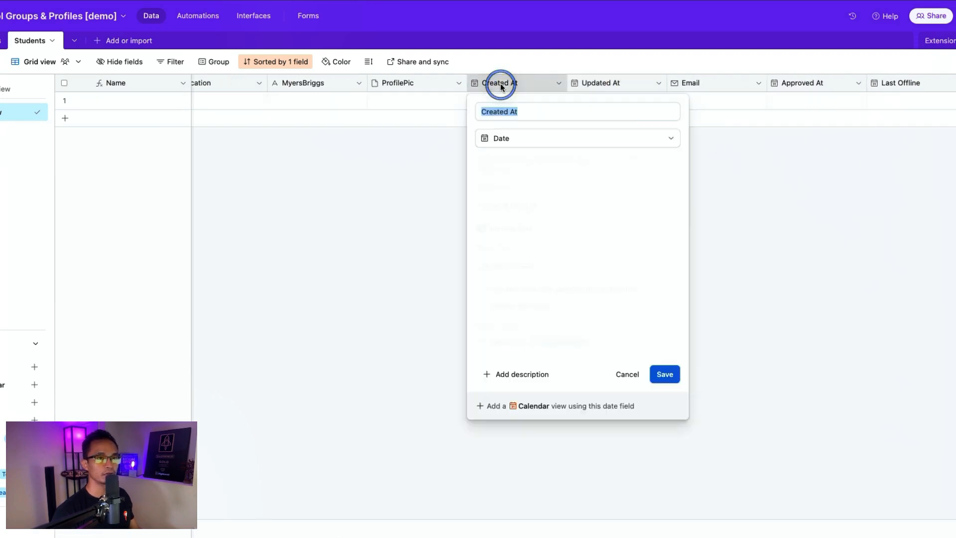
scroll(516, 86, right, 2)
click(457, 82)
double_click(457, 82)
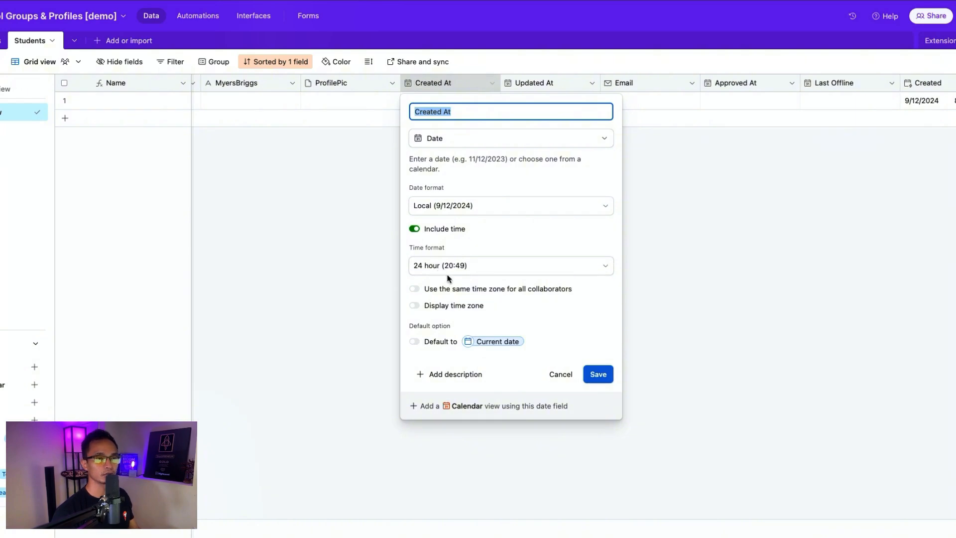
click(755, 267)
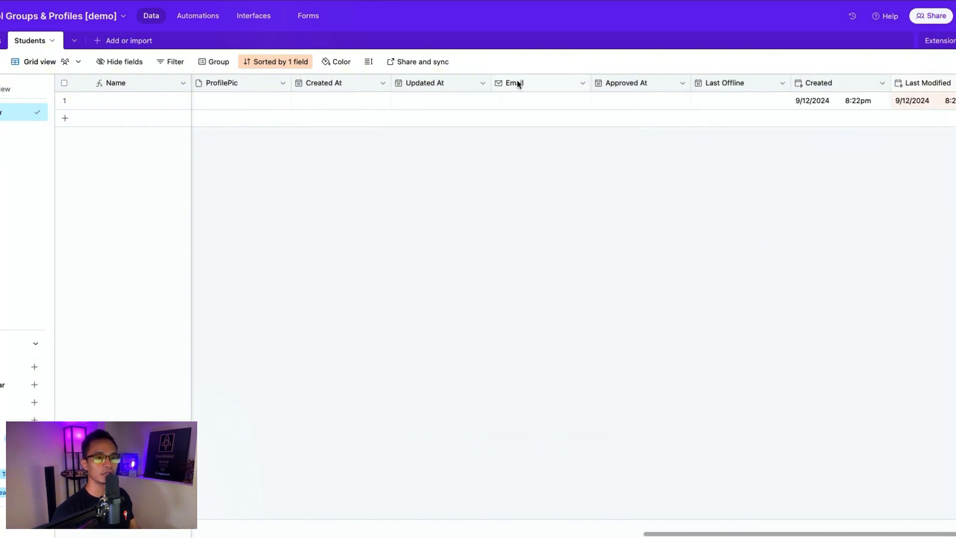
Step: Delete the Email field from the Students table
click(517, 81)
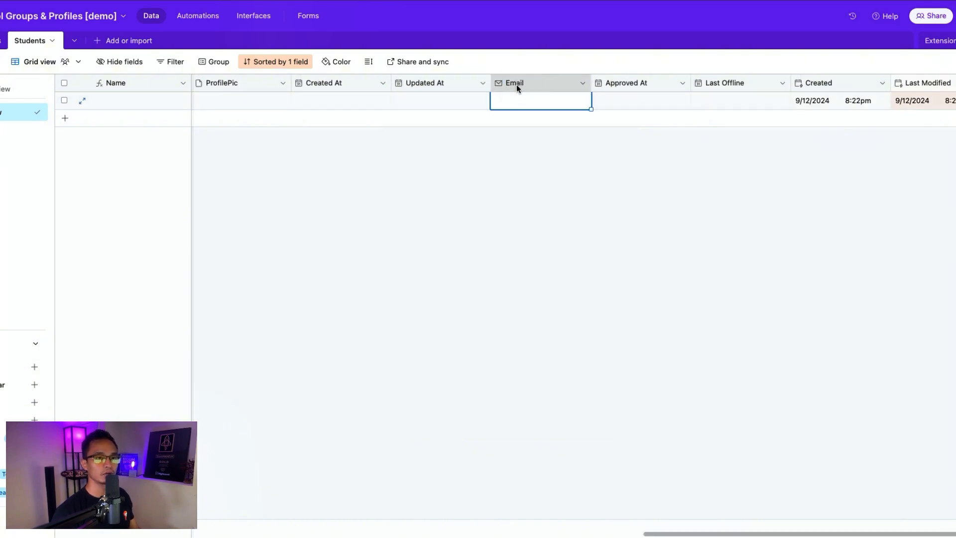
right_click(517, 82)
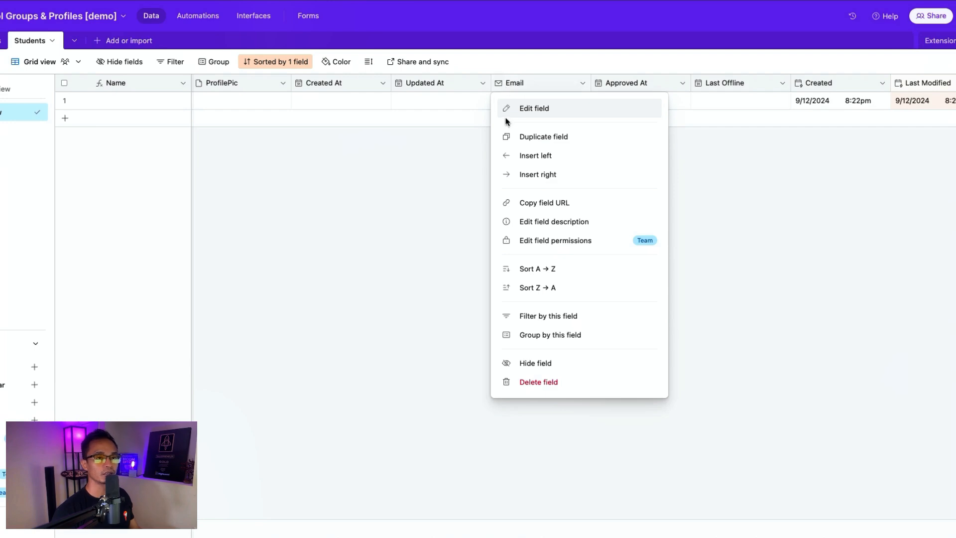
click(532, 382)
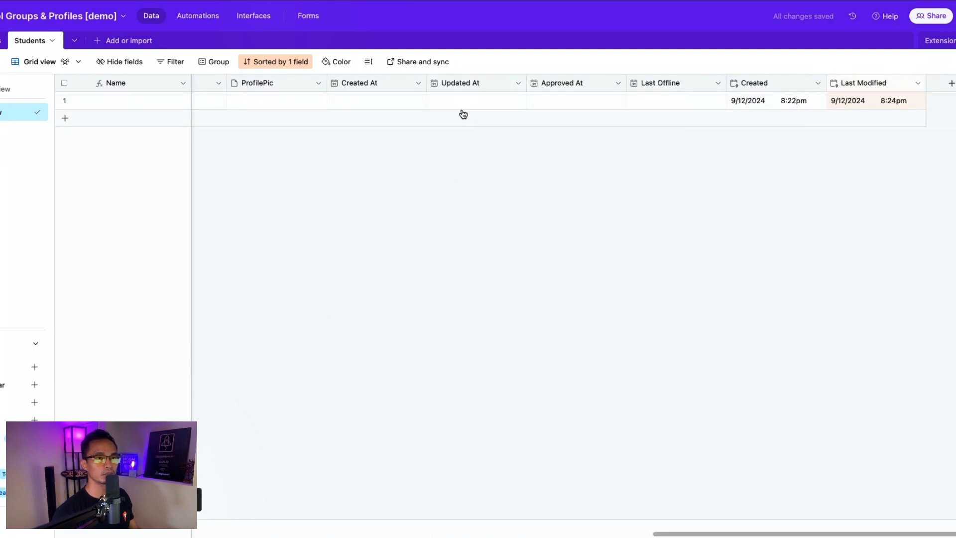
Step: Delete the Approved At field from the Students table
click(547, 84)
right_click(547, 83)
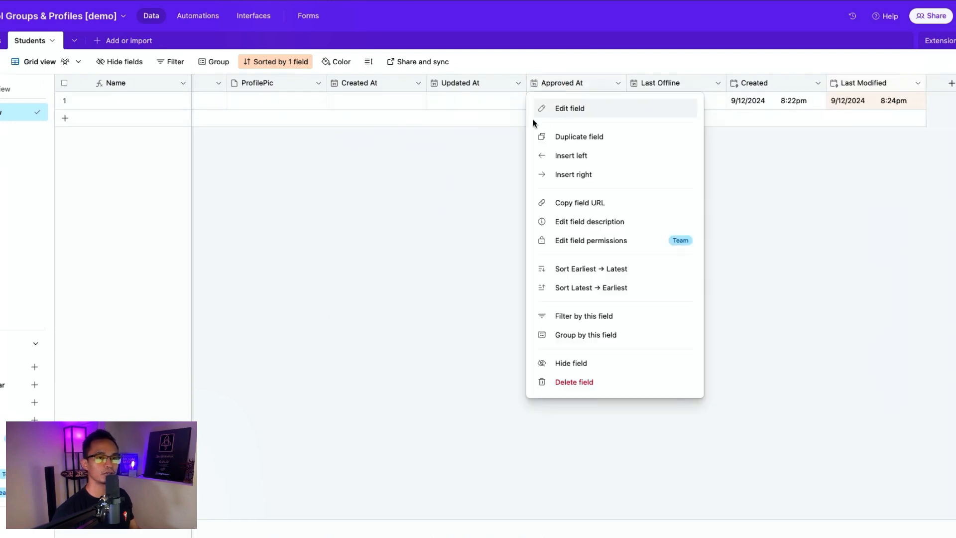
click(566, 390)
Step: Examine the Last Offline field's date format and time settings in the Students table
click(651, 84)
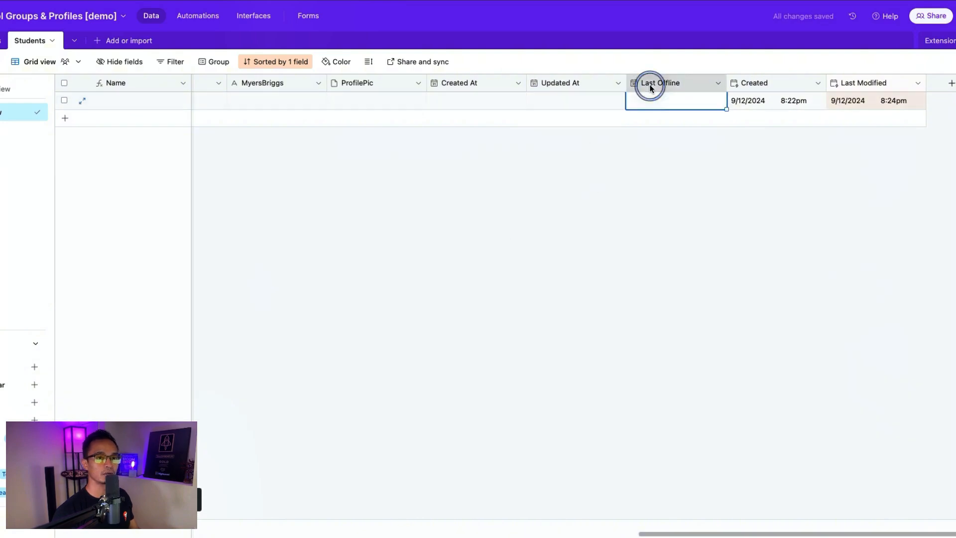
double_click(653, 84)
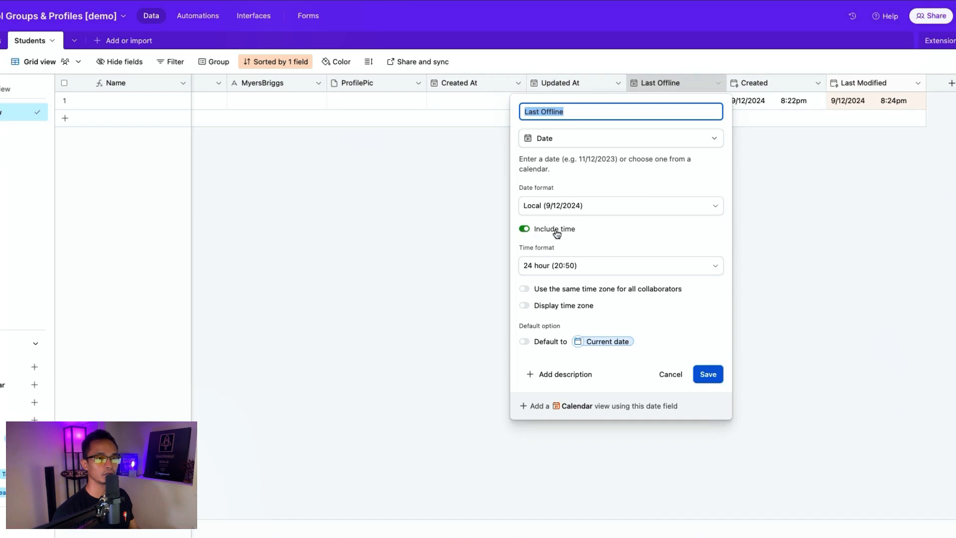
click(832, 193)
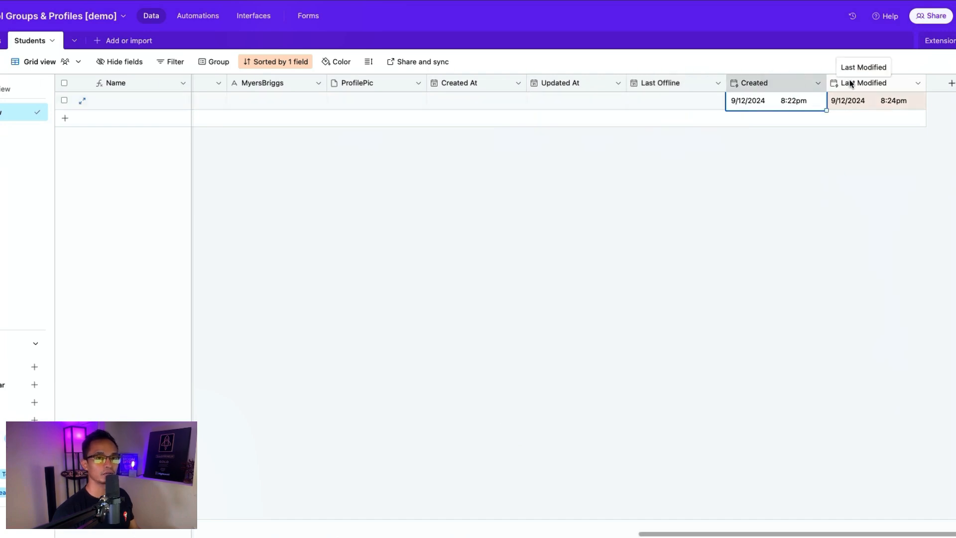
Step: Check the field types and time settings of the Created and Last Modified fields in the Students table
click(847, 100)
double_click(760, 83)
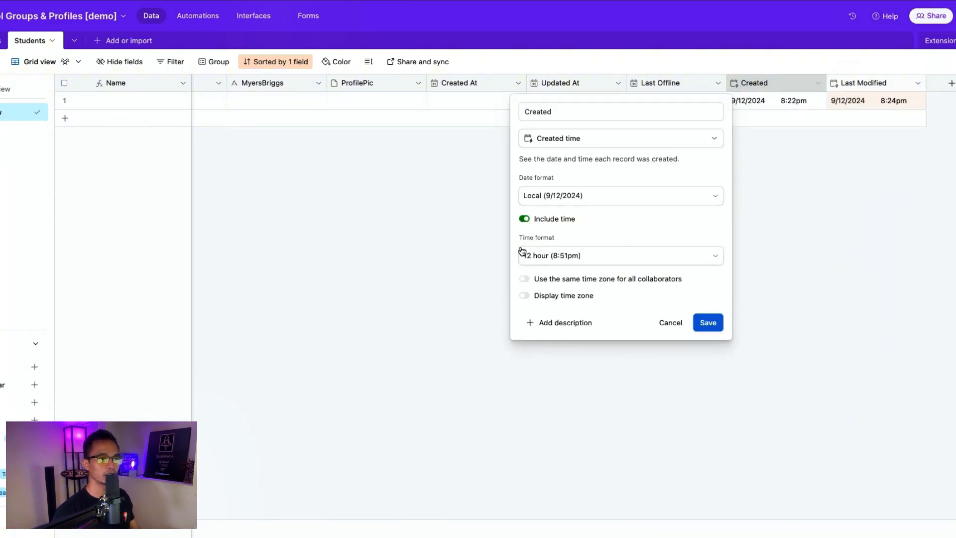
click(860, 82)
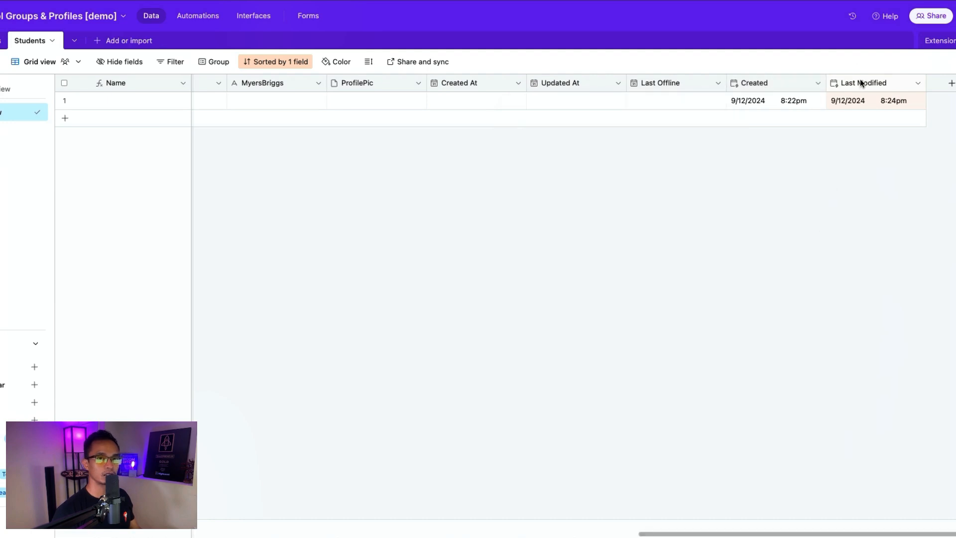
double_click(860, 82)
click(556, 142)
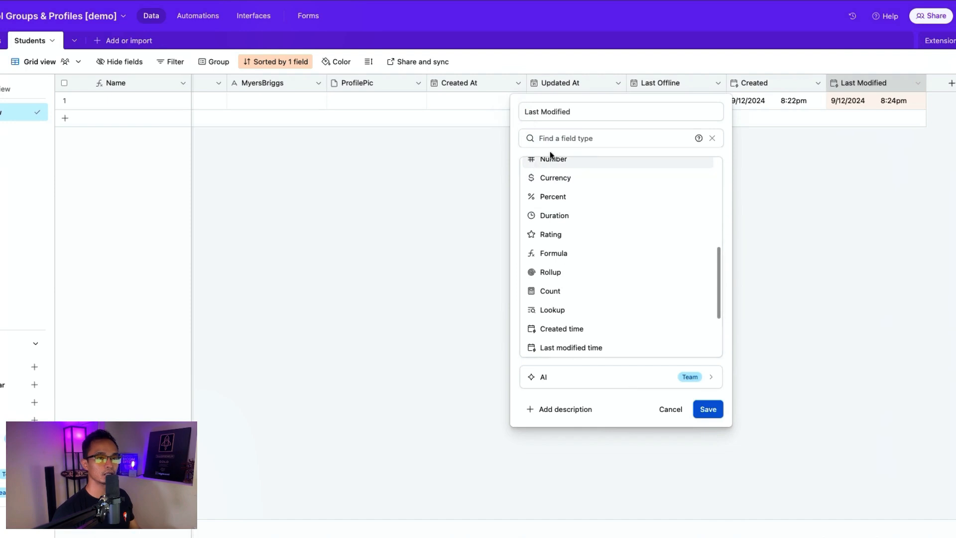
click(572, 136)
click(566, 195)
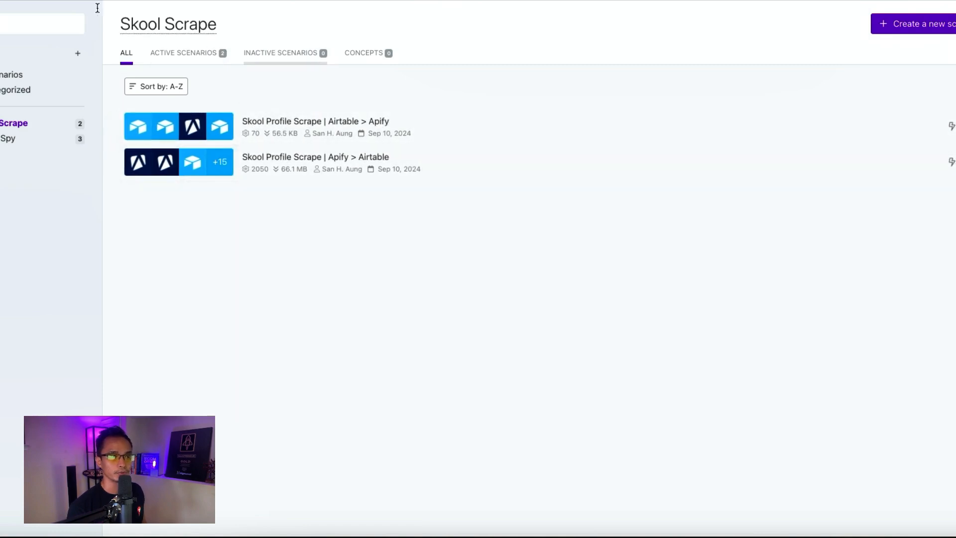
Step: In Make, open the Skool Profile Scrape | Airtable > Apify scenario and inspect the Watch Responses module's webhook
click(284, 124)
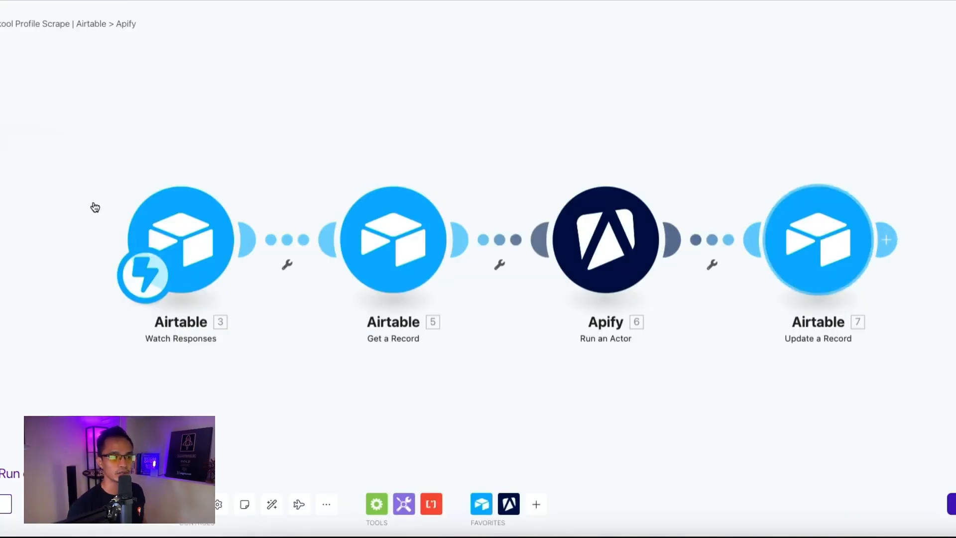
click(172, 241)
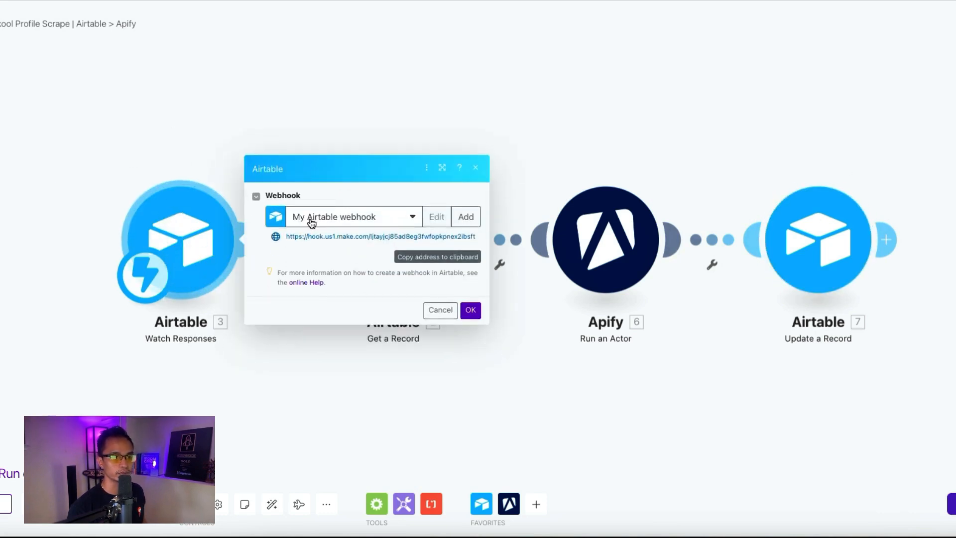
click(358, 217)
click(348, 197)
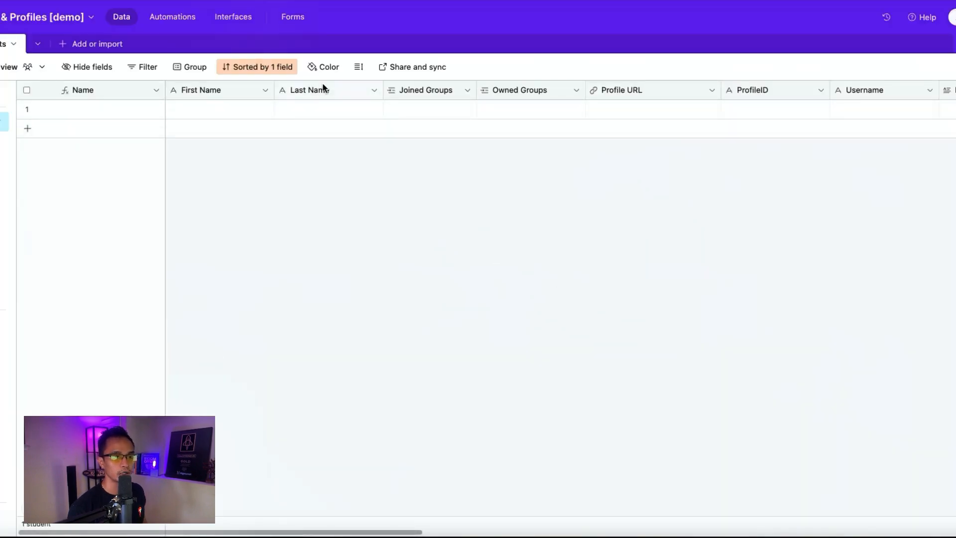
Step: Switch to Airtable and open the Scrape button field's settings in the Skool Groups table
scroll(392, 118, right, 2)
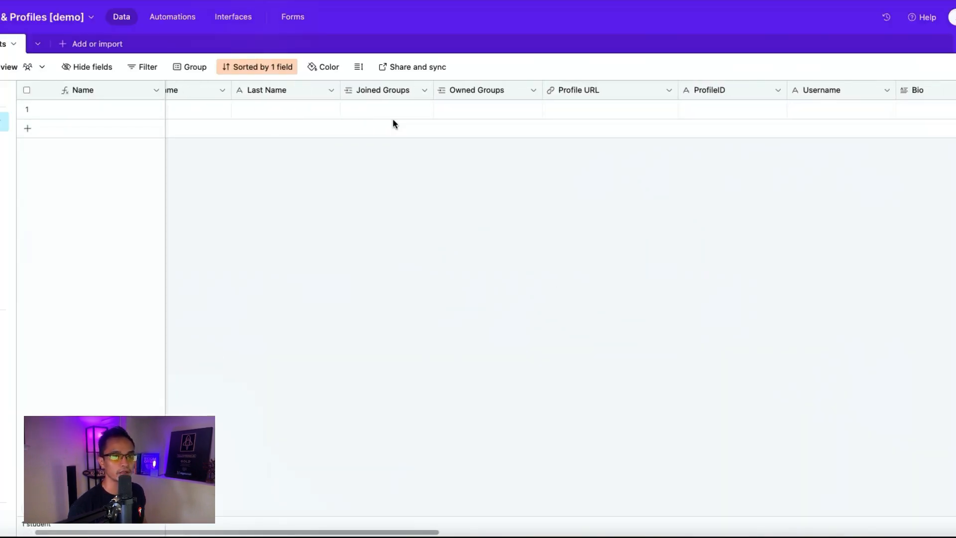
scroll(387, 120, right, 3)
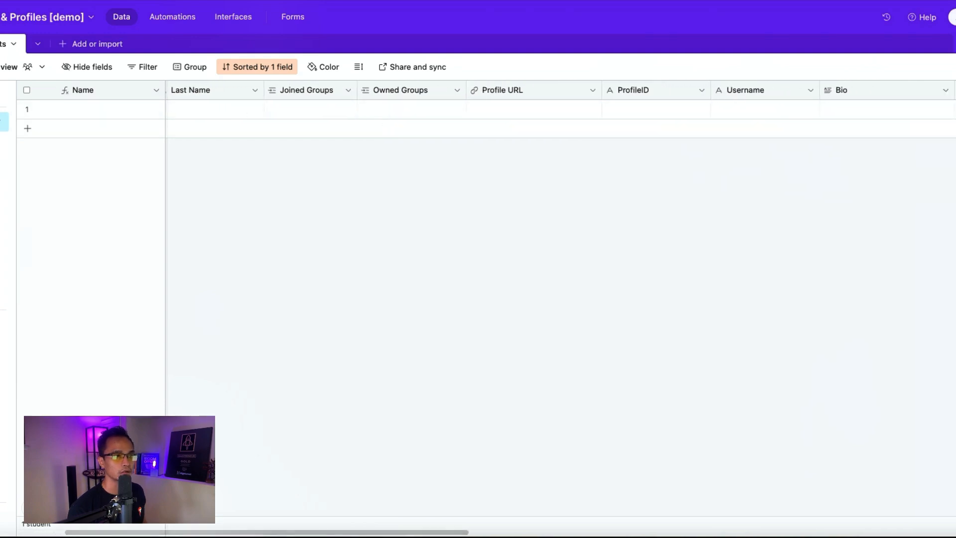
click(1, 44)
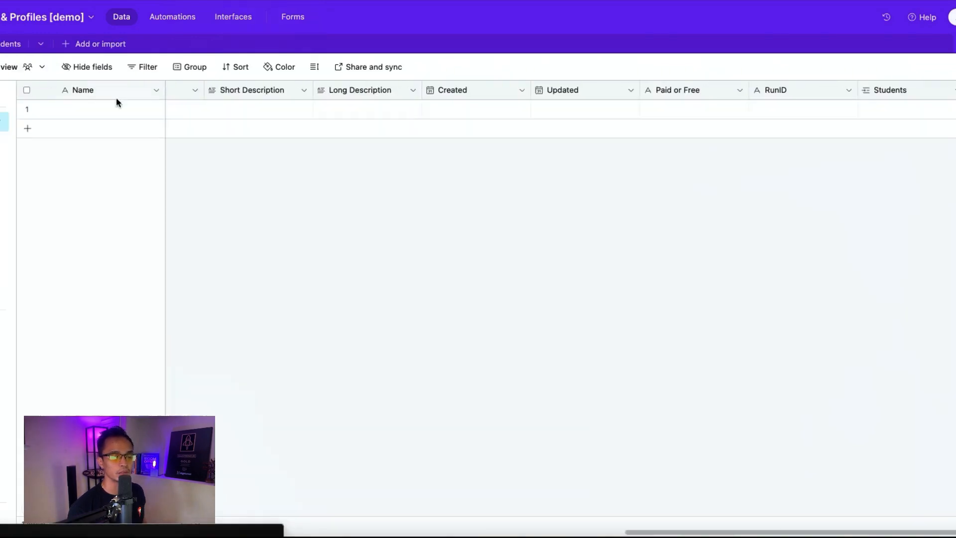
scroll(264, 129, left, 15)
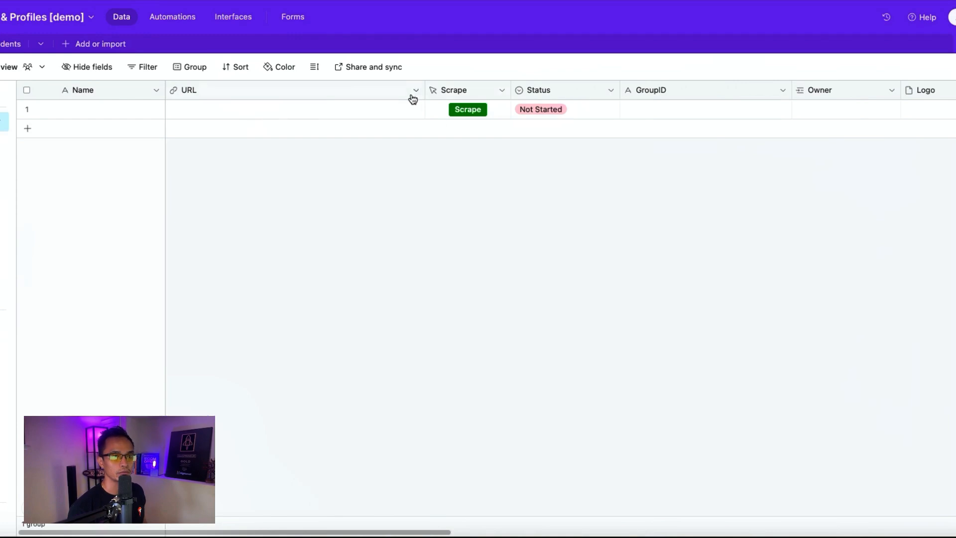
click(457, 89)
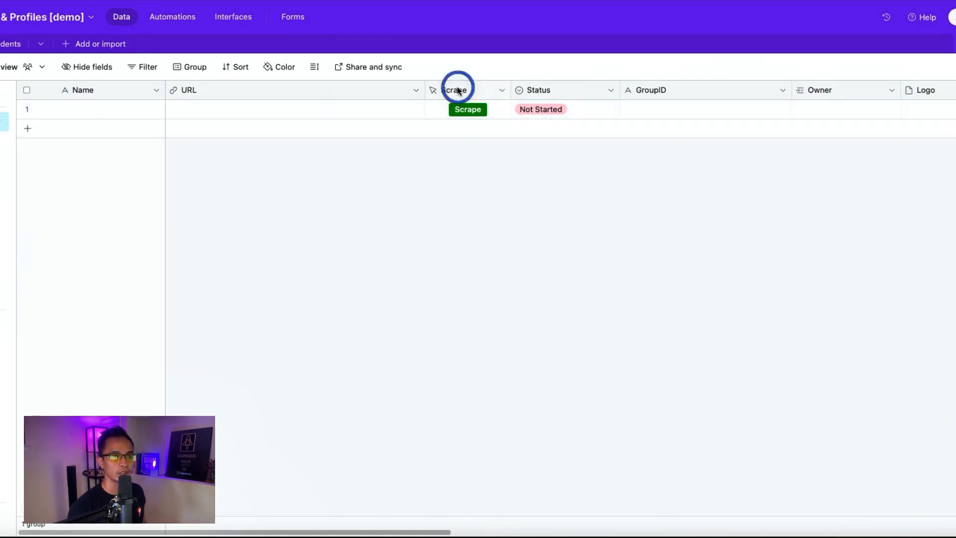
click(457, 89)
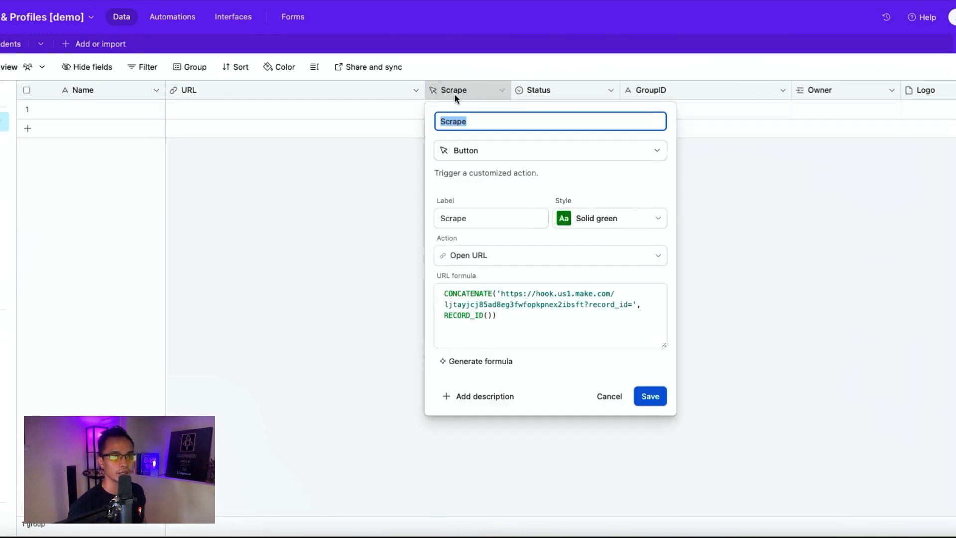
Step: Highlight the Make webhook address inside the Scrape button's URL formula, and save the field
click(504, 299)
drag(500, 294, 585, 307)
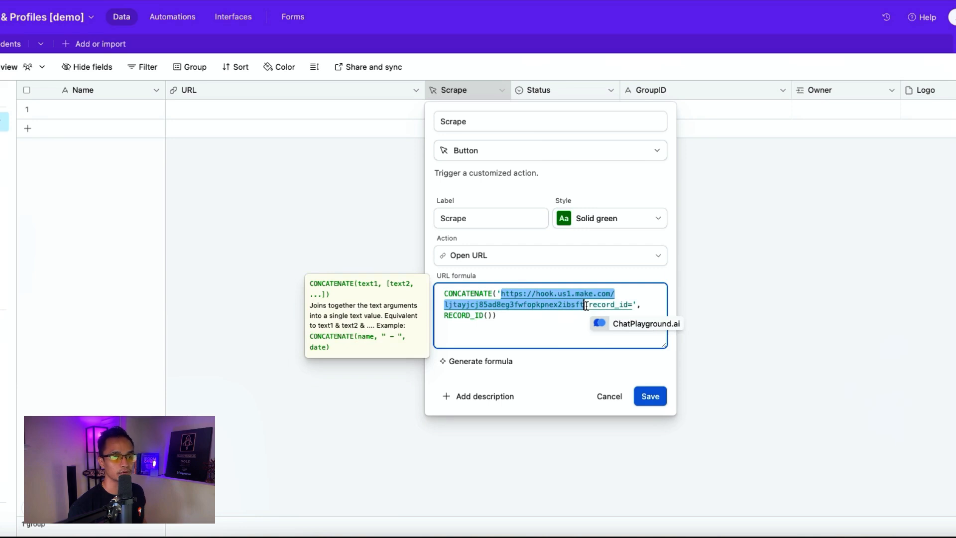
click(560, 331)
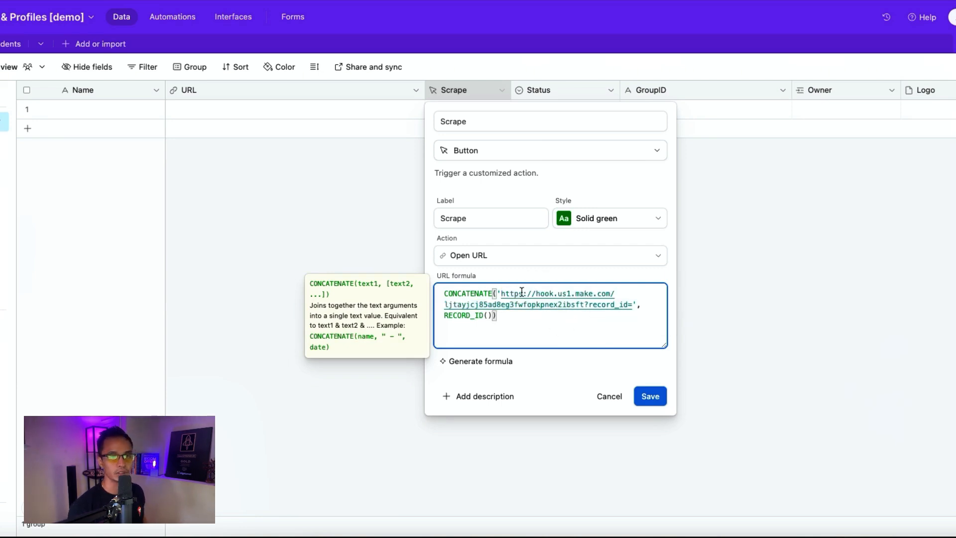
click(650, 396)
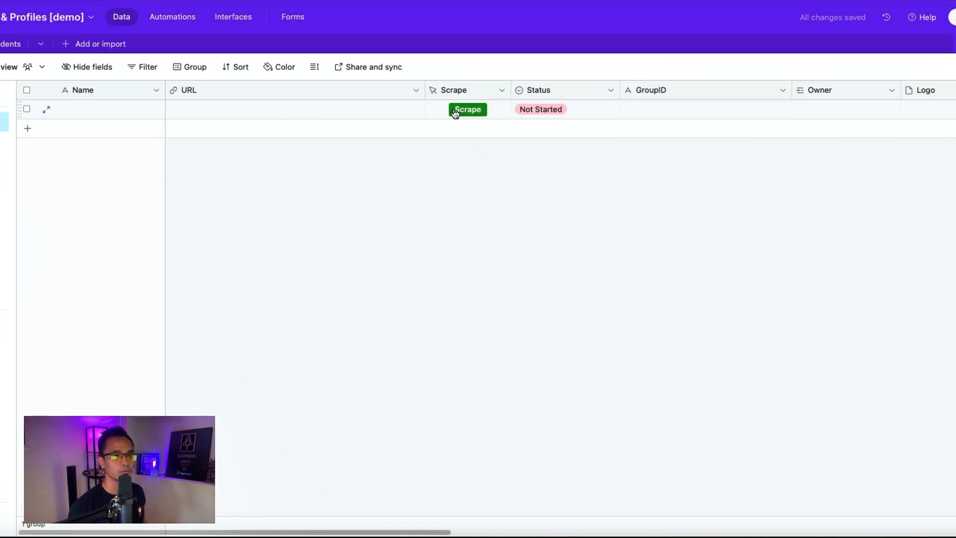
click(244, 115)
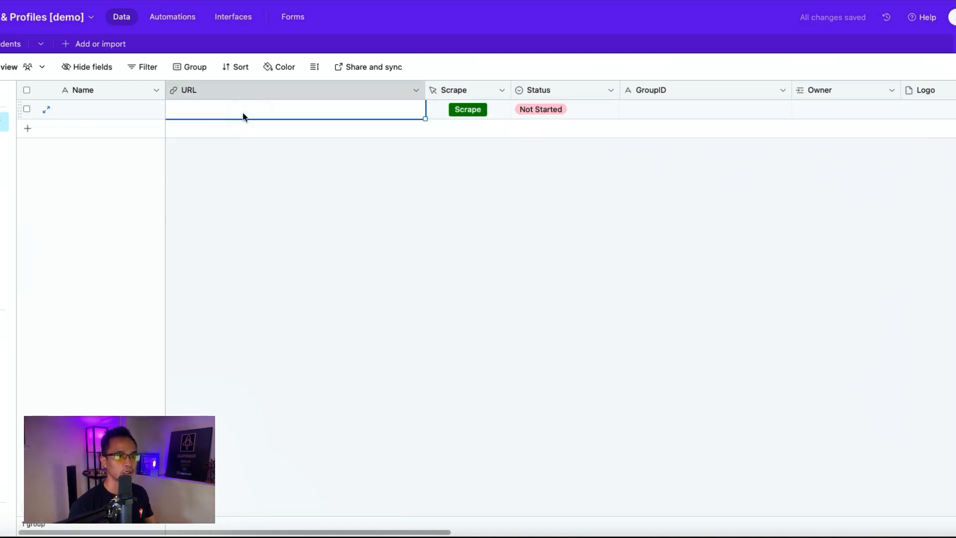
click(204, 113)
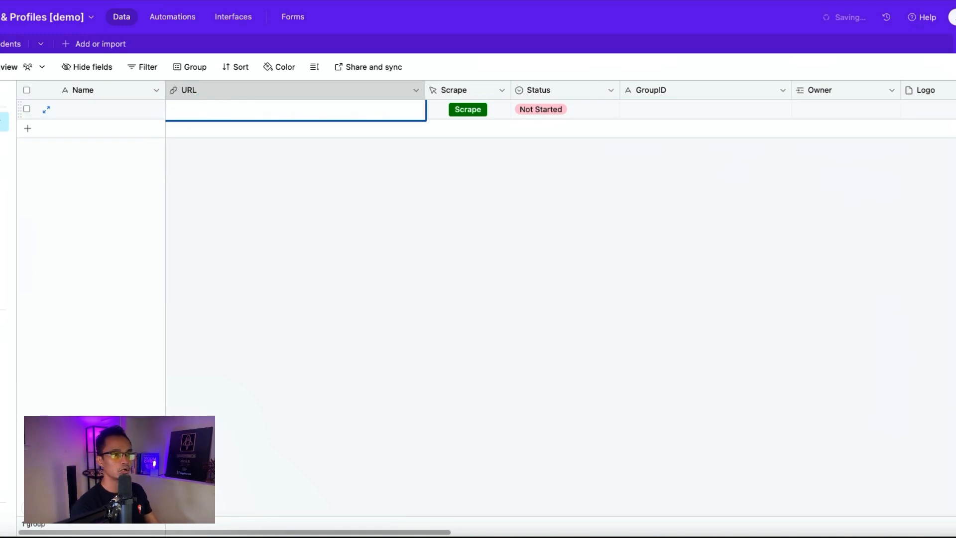
text(http://skoo)
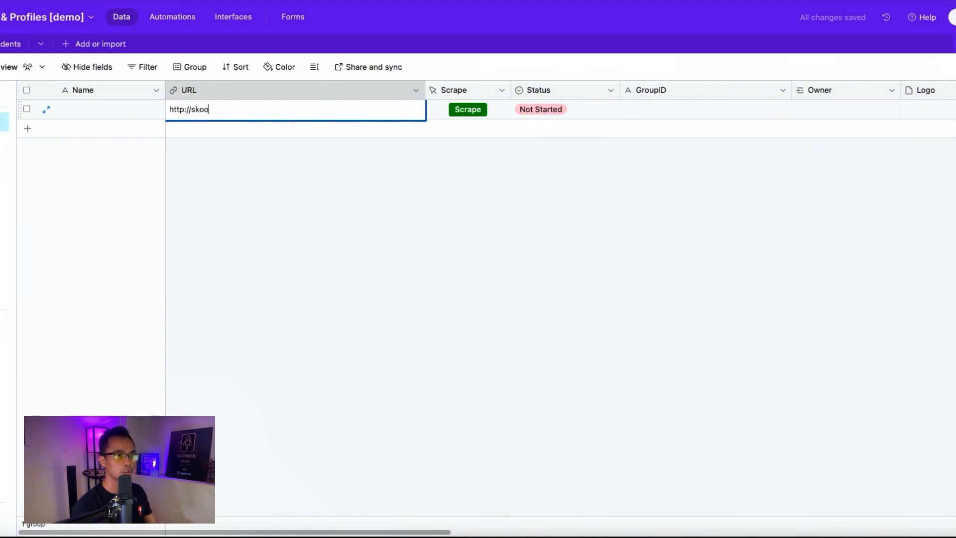
text(l.com/easy)
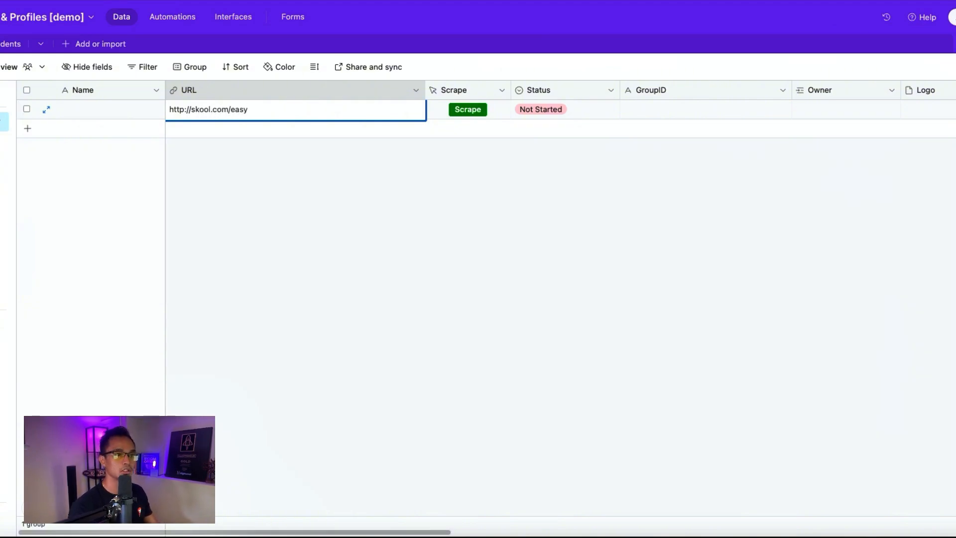
click(278, 167)
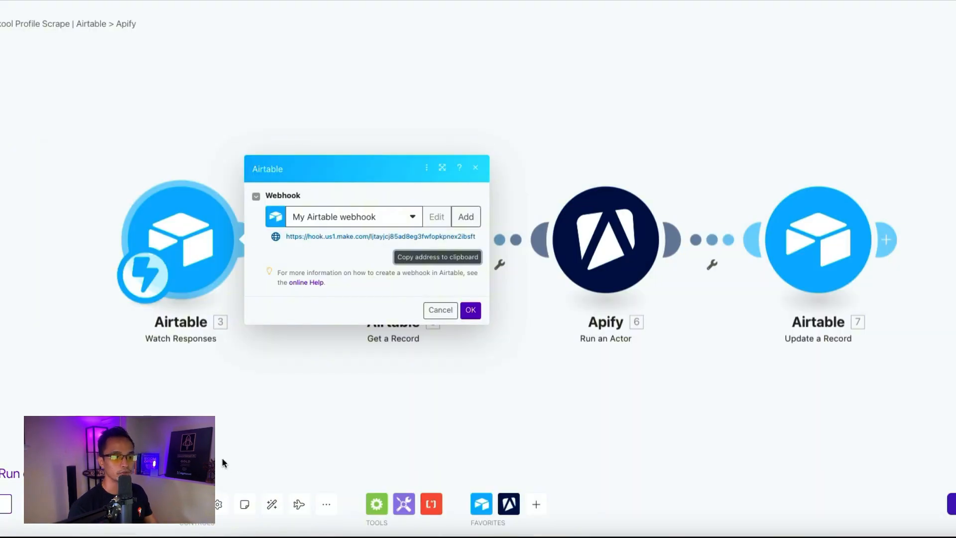
Step: Run the Airtable > Apify scenario once in Make and trigger it with the first record's Scrape button in Airtable
click(222, 459)
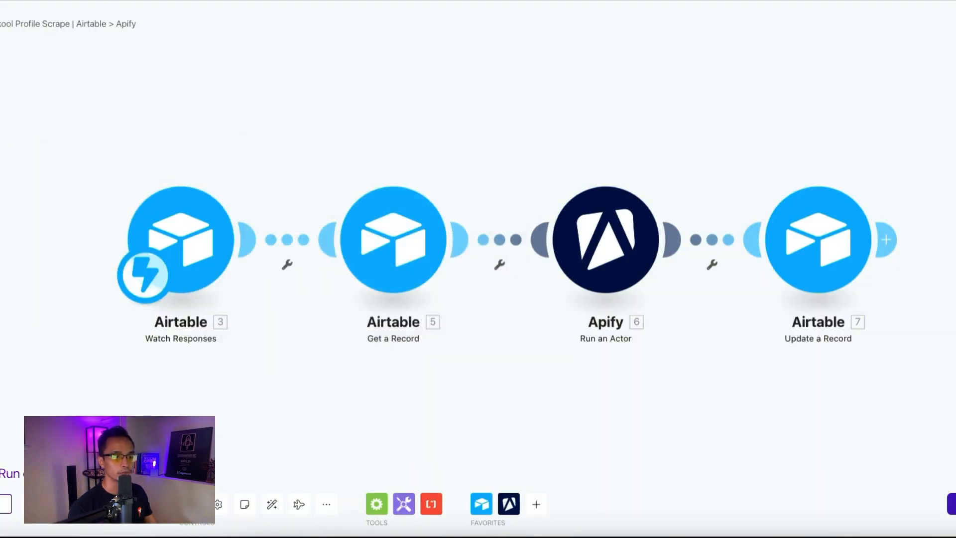
scroll(144, 420, down, 3)
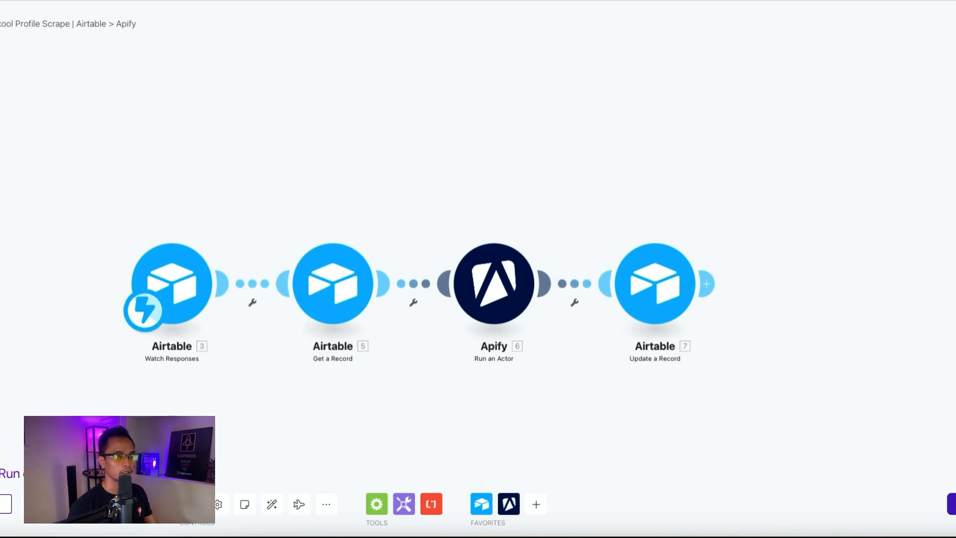
click(10, 473)
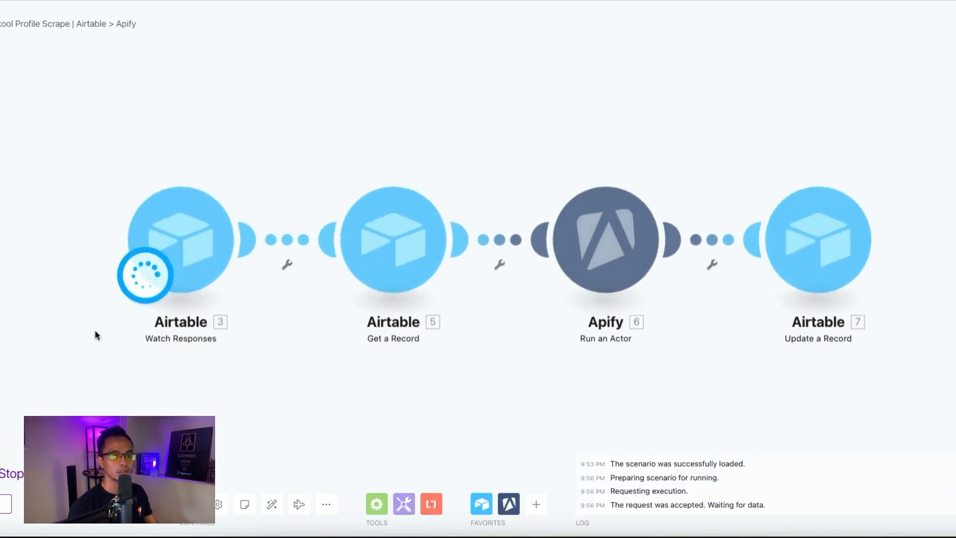
click(131, 1)
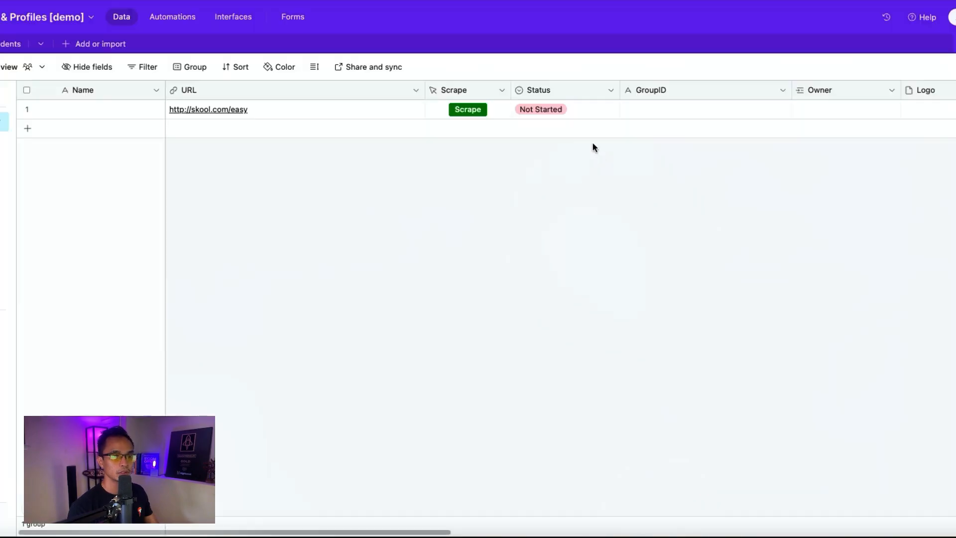
click(482, 113)
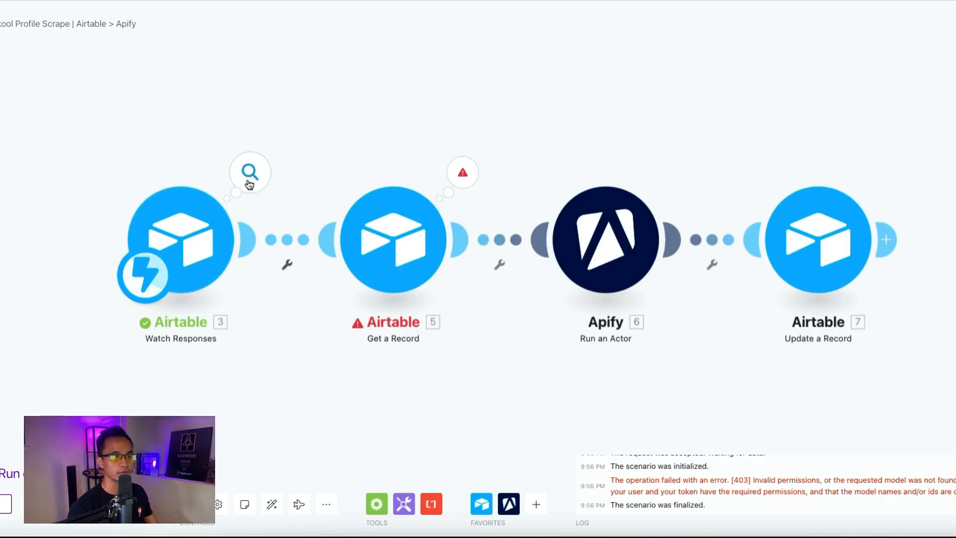
Step: In Make, inspect the connection, base, table and record ID settings of the Airtable Get a Record module
click(338, 258)
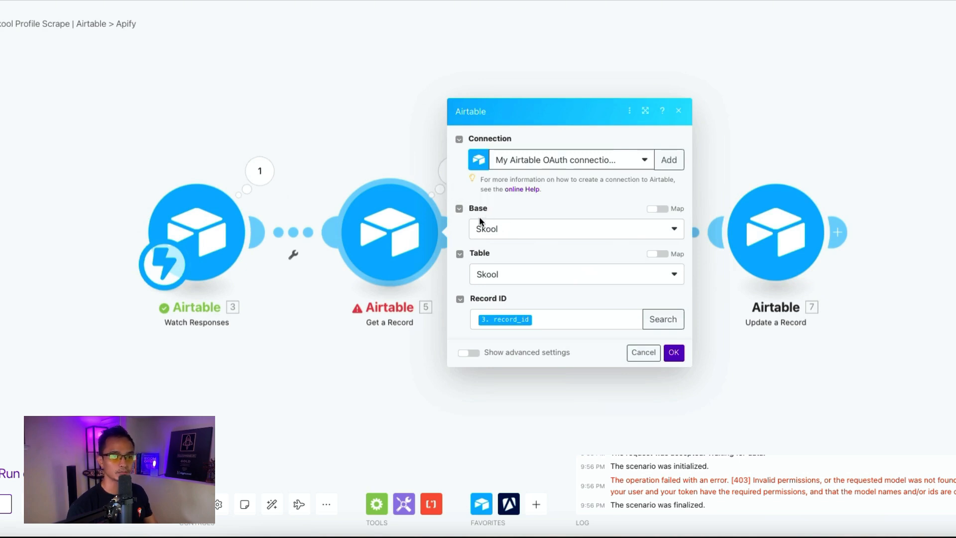
click(393, 103)
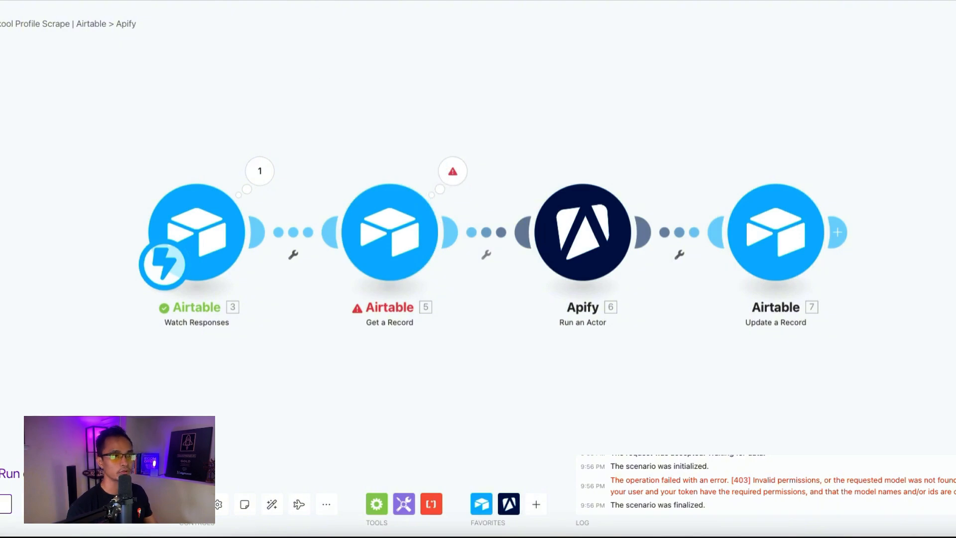
click(408, 237)
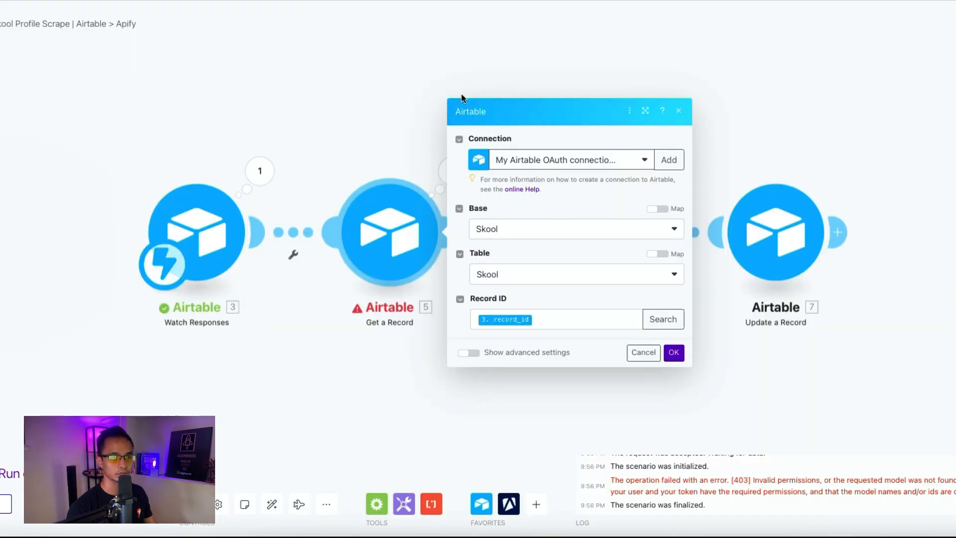
click(363, 68)
Step: Switch to Apify, search the Apify Store for skool, and open the Skool Members Scraper actor
click(591, 242)
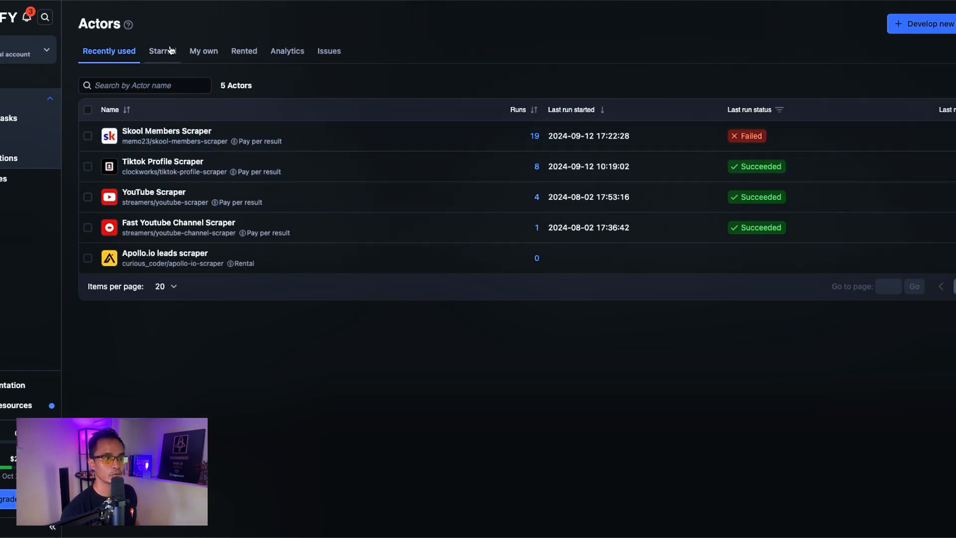
click(20, 78)
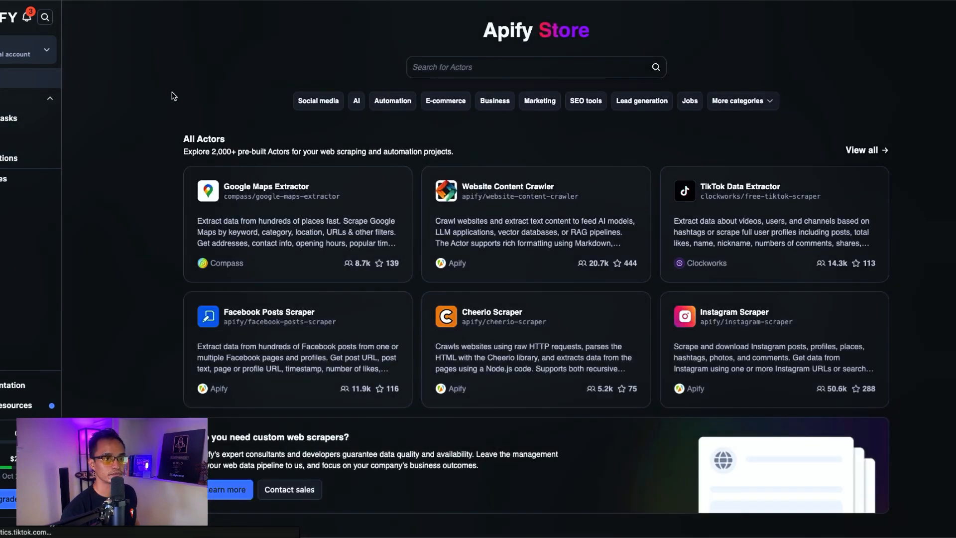
click(463, 67)
text(skool)
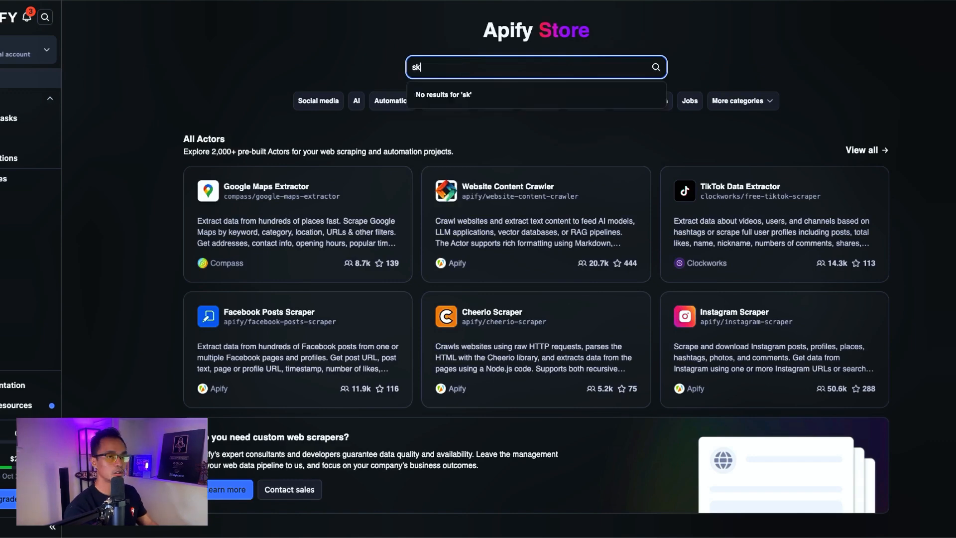
key(Return)
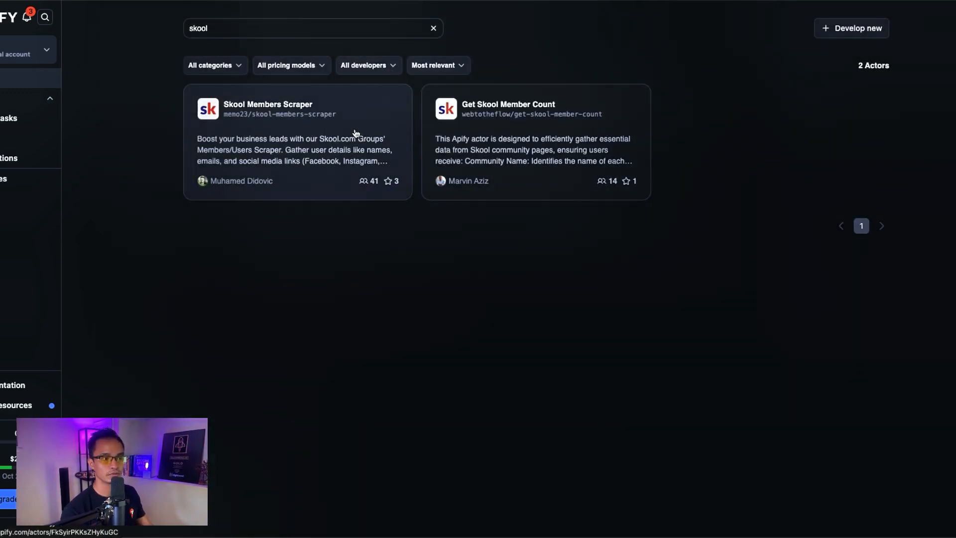
click(261, 108)
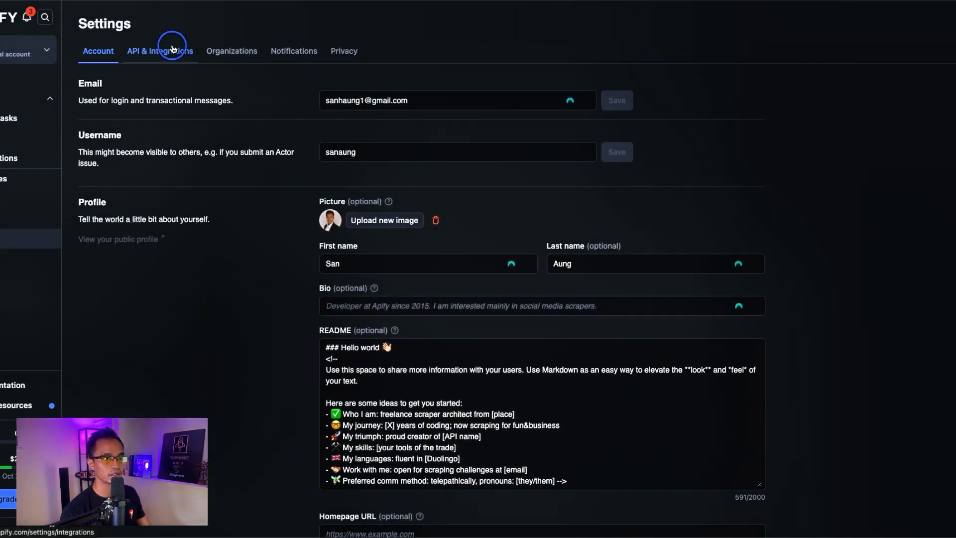
Step: Show Apify's API & Integrations settings and the option to add an Apify connection in Make's Run an Actor module
click(164, 51)
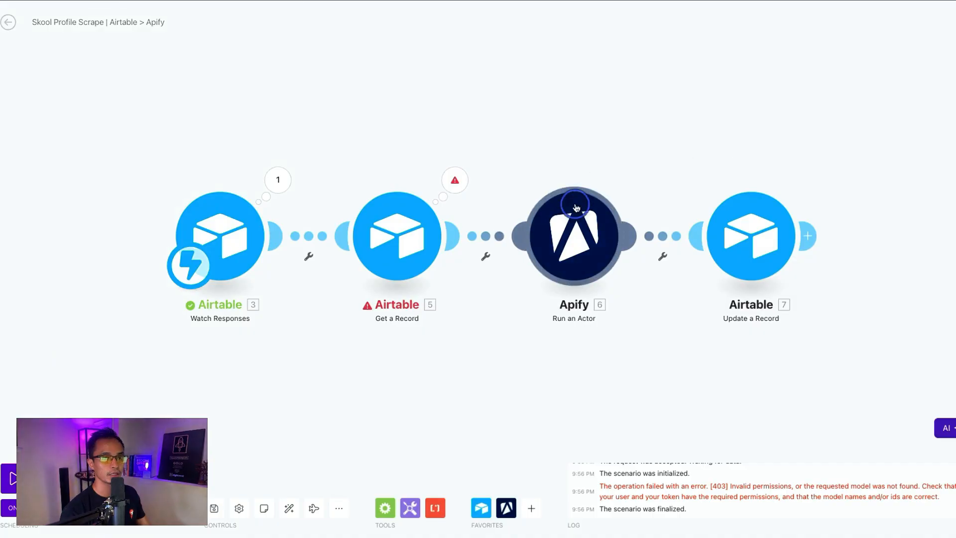
click(828, 62)
click(643, 106)
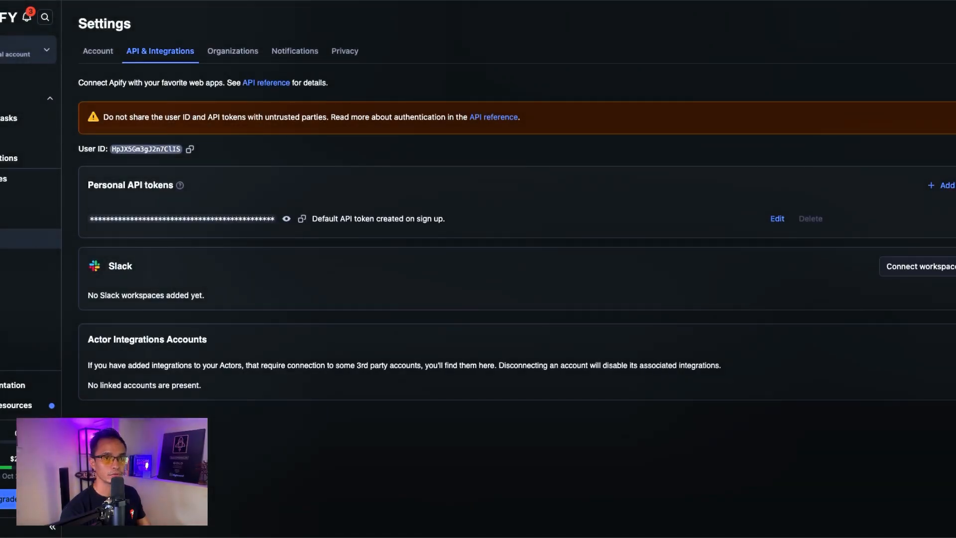
Step: Look up the EditThisCookie extension on Google from its extension details and open its Chrome Web Store page
right_click(885, 1)
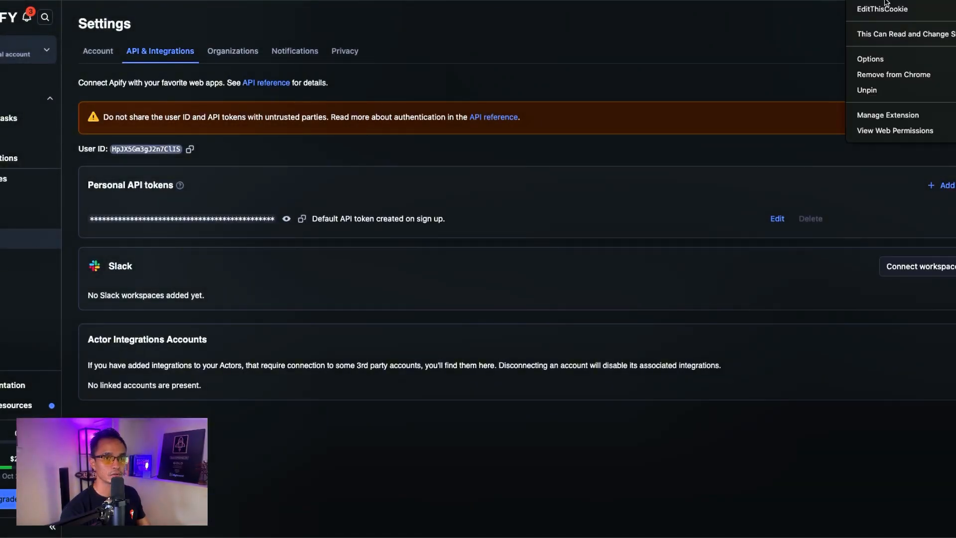
click(874, 122)
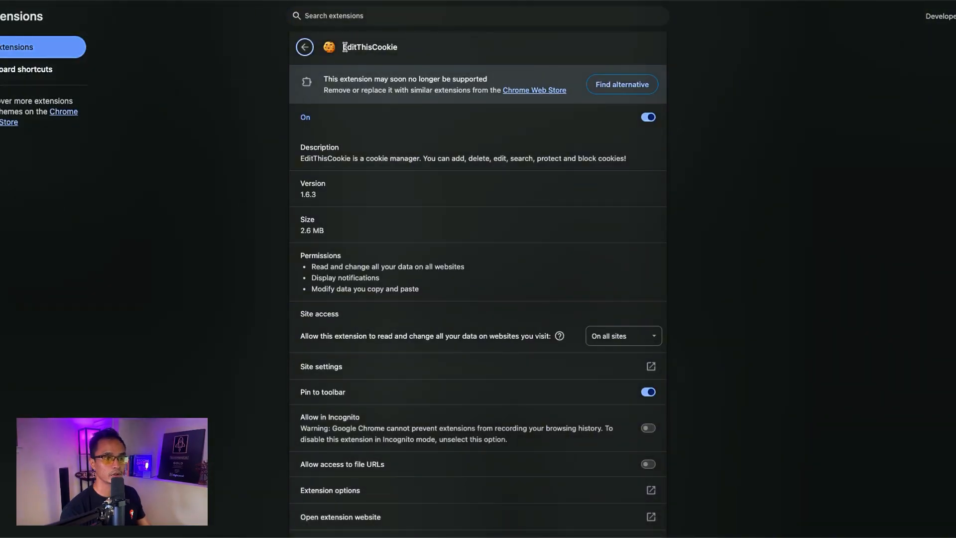
right_click(392, 46)
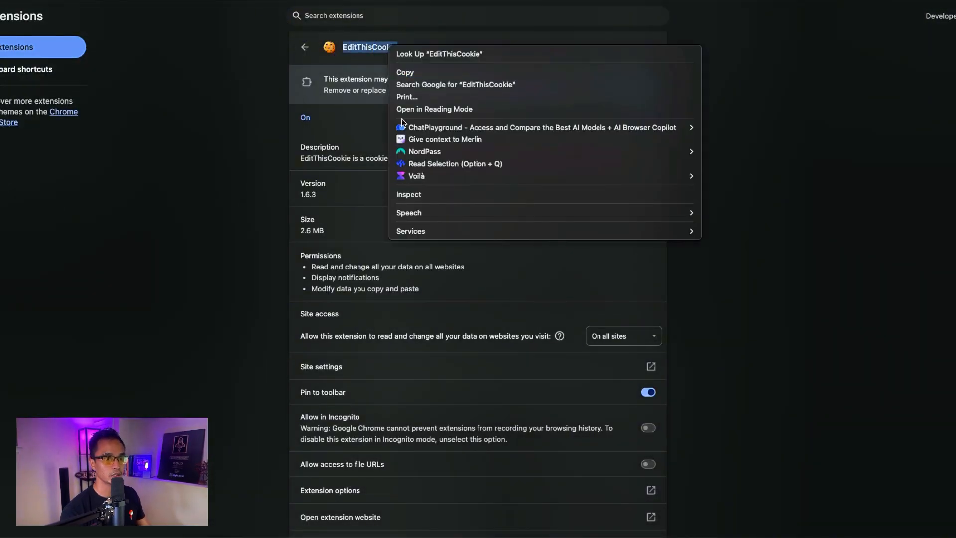
click(411, 84)
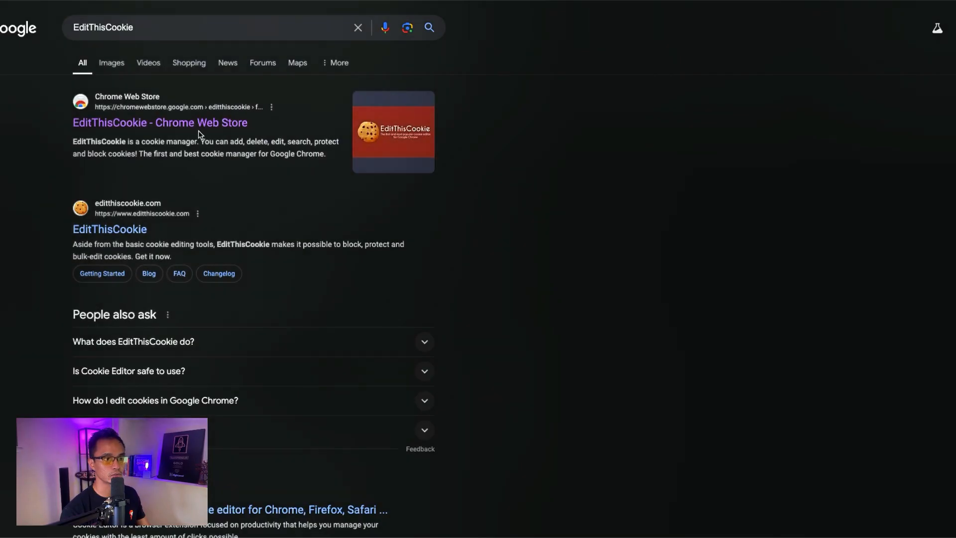
click(154, 128)
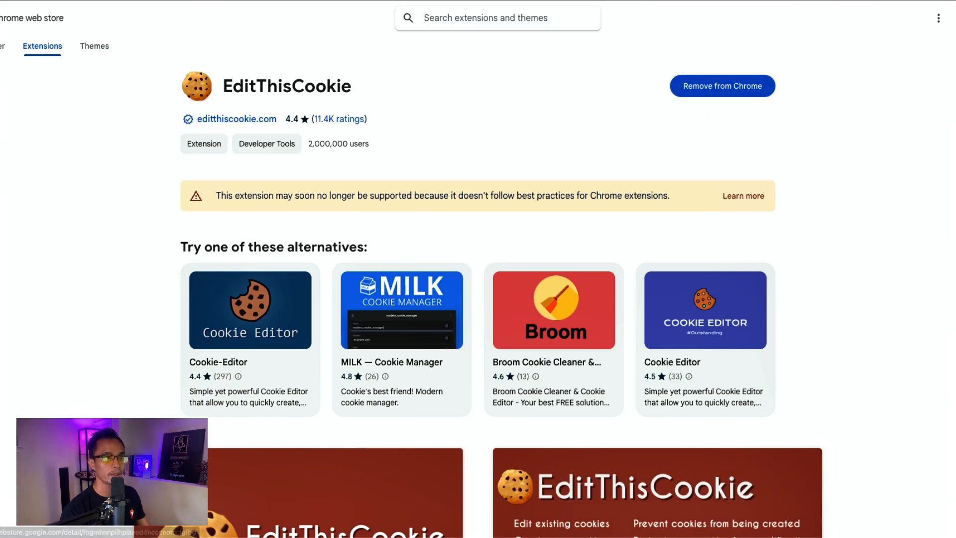
Step: List the Easy Content Club page's cookies with EditThisCookie, and expand the Cookies input of the Skool Members Scraper actor in Apify
click(683, 107)
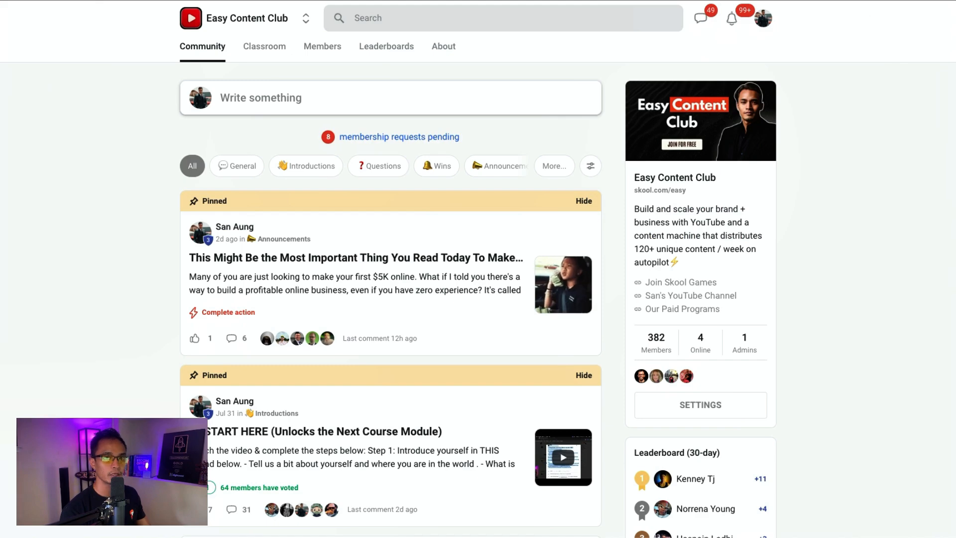
click(887, 1)
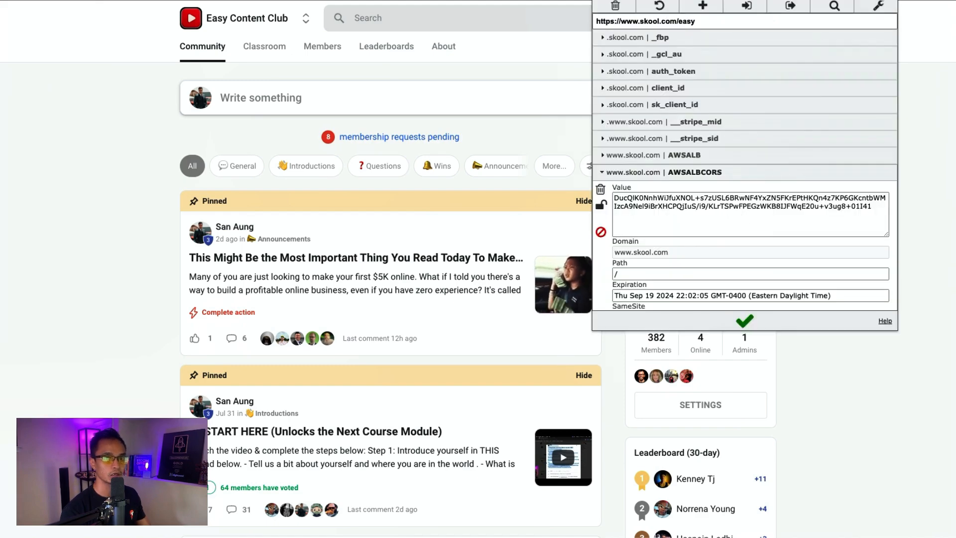
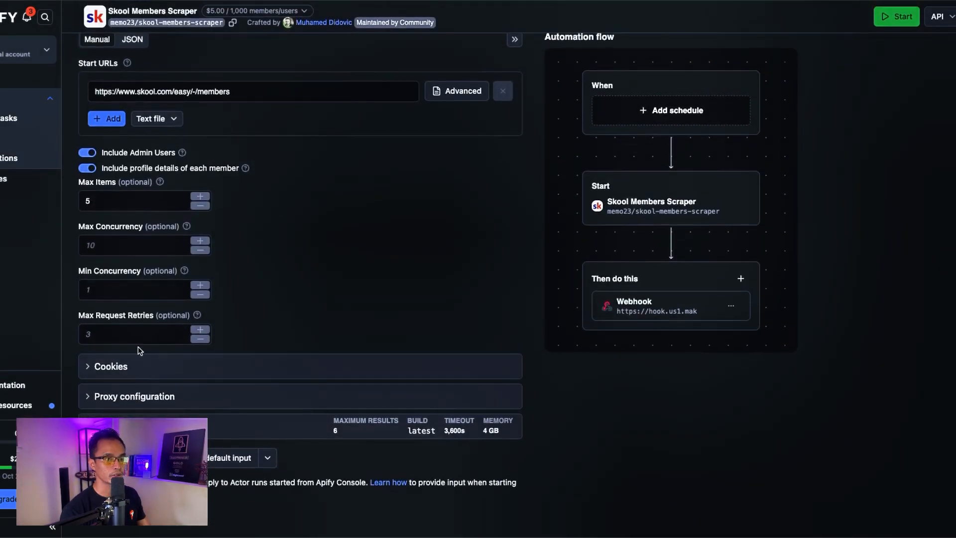
click(187, 357)
scroll(187, 231, down, 7)
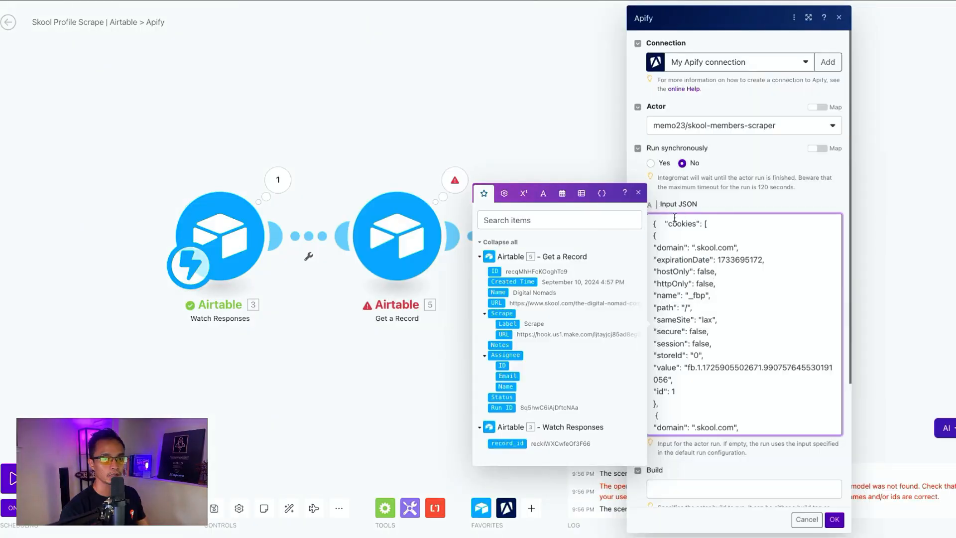
Step: Compare the Input JSON of Make's Run an Actor module with the Skool Members Scraper's JSON input in Apify
drag(653, 222, 743, 445)
click(744, 352)
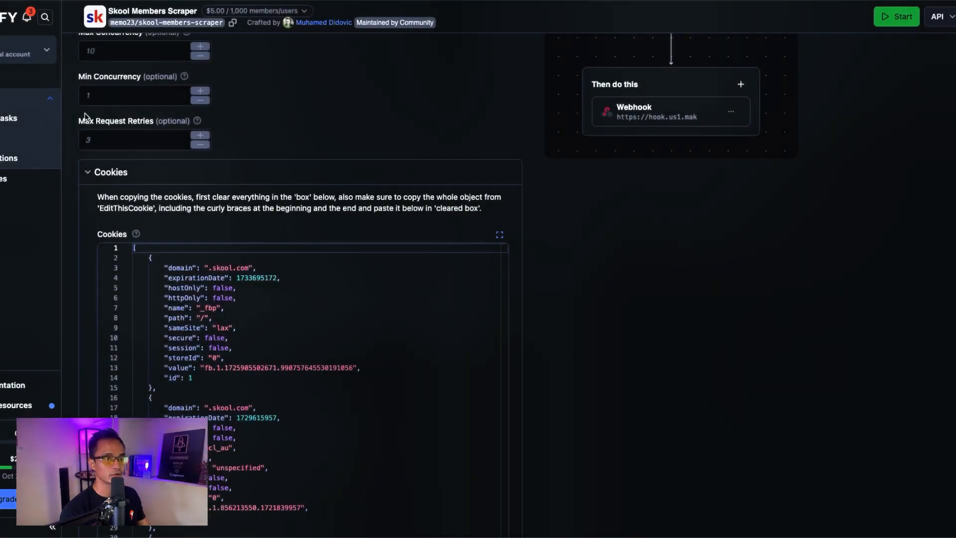
scroll(207, 140, up, 10)
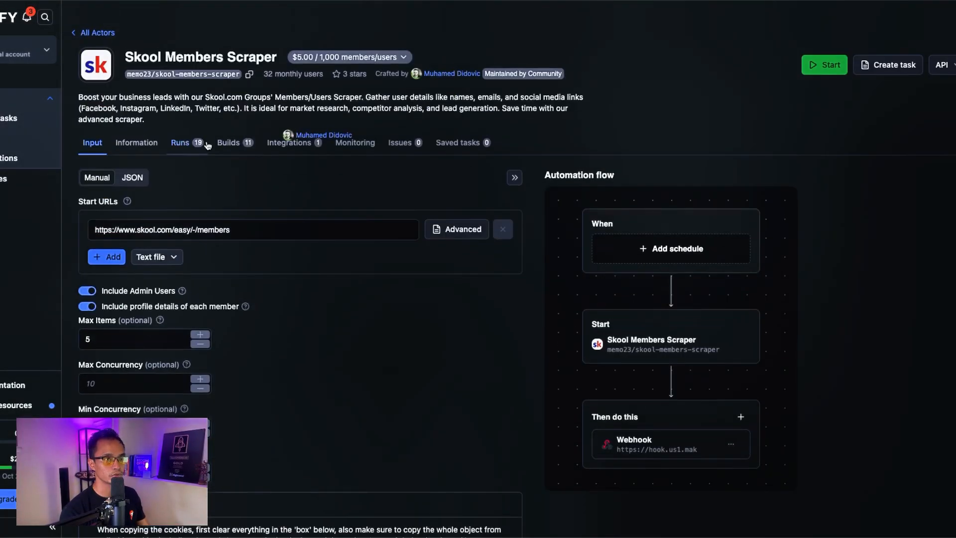
scroll(206, 140, down, 1)
click(132, 165)
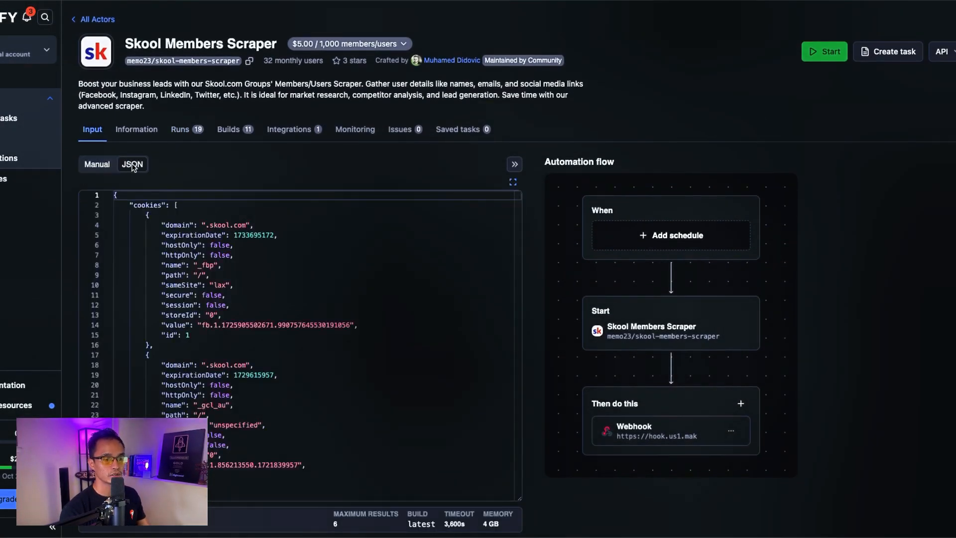
scroll(171, 230, down, 20)
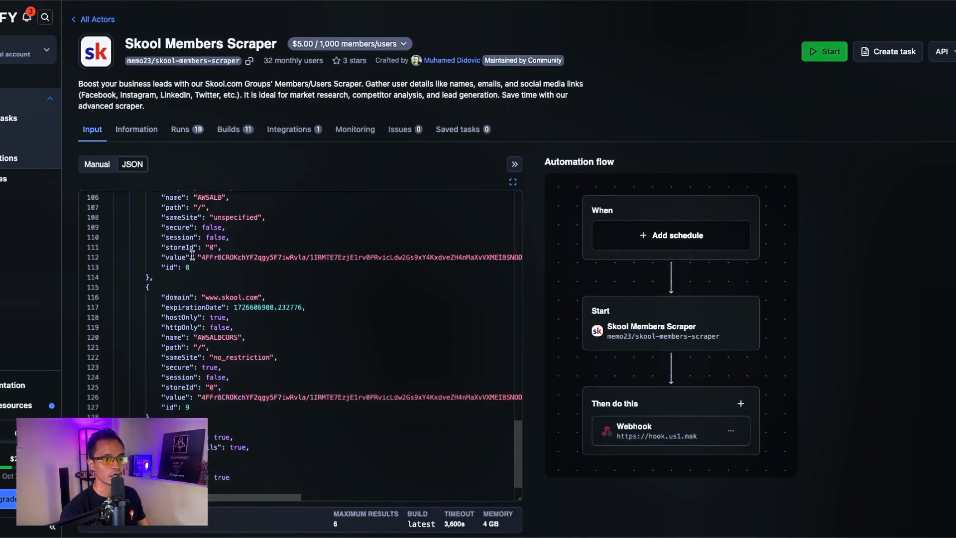
scroll(236, 321, down, 2)
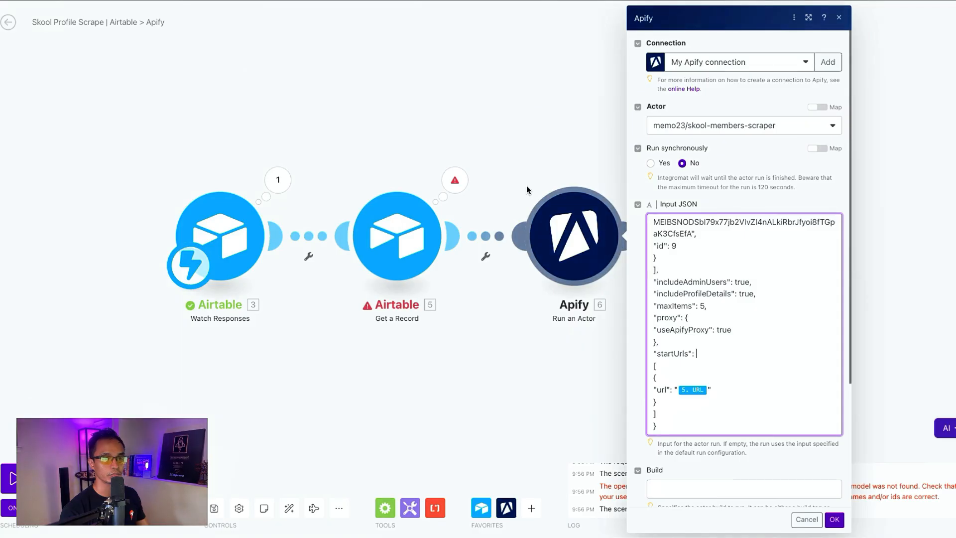
Step: Close the Apify module in Make and inspect the table, record ID and status mapping of the Airtable Update a Record module
click(937, 282)
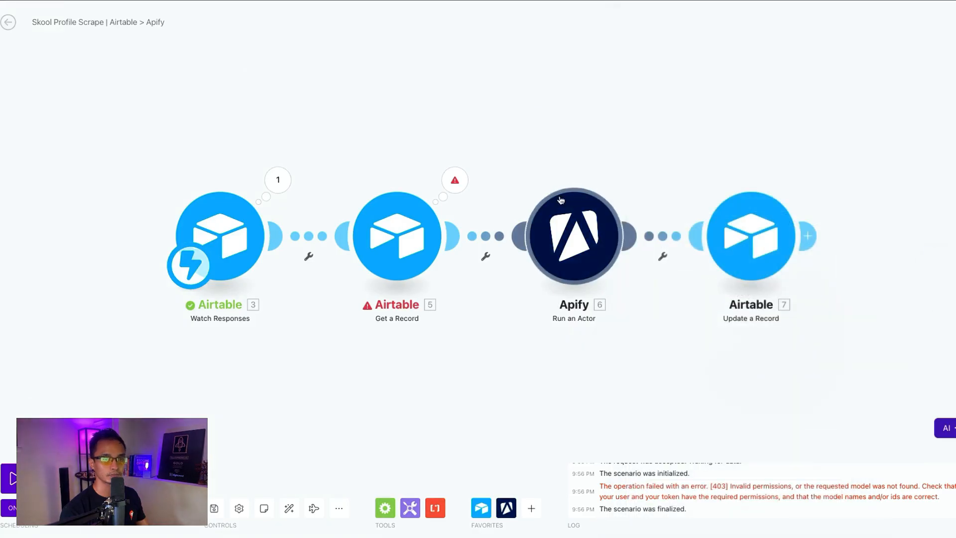
click(591, 240)
click(859, 236)
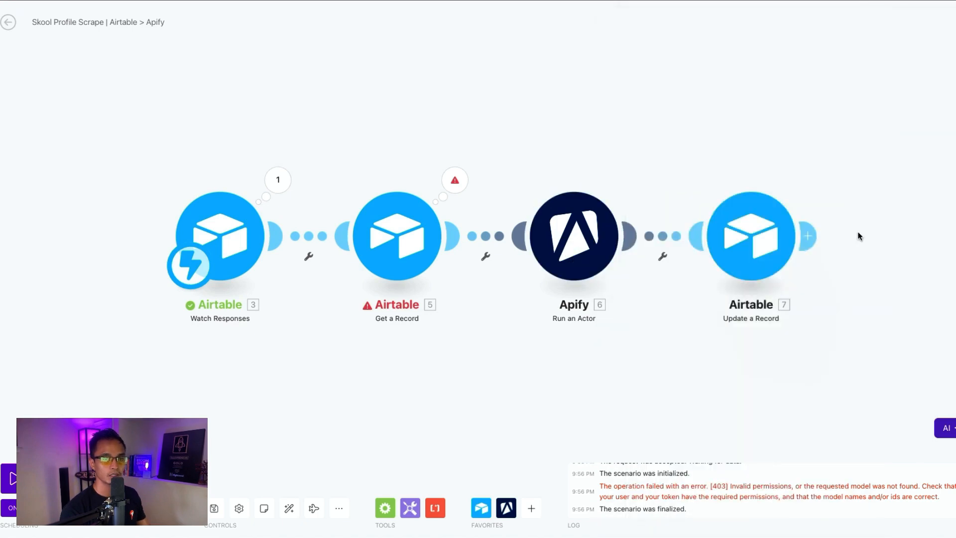
scroll(836, 237, right, 3)
click(651, 304)
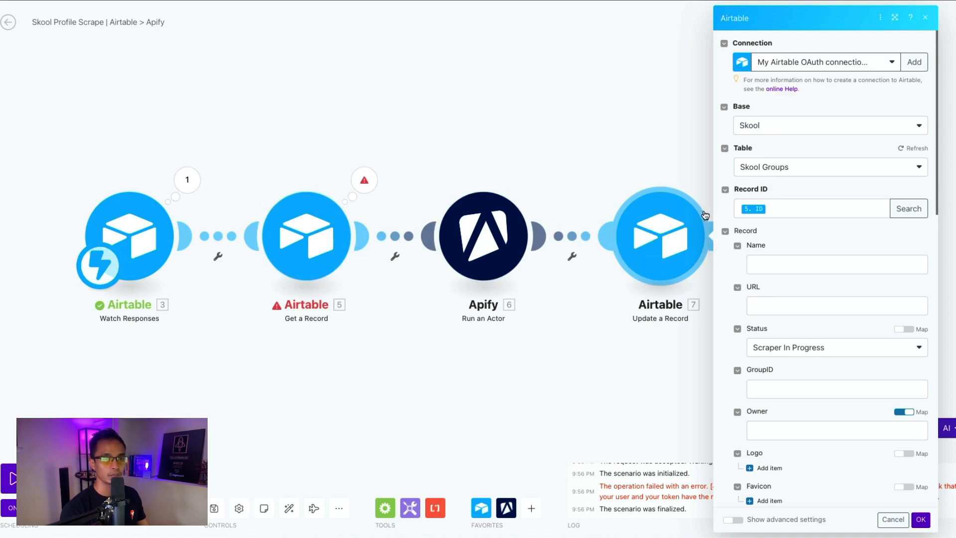
scroll(812, 279, down, 1)
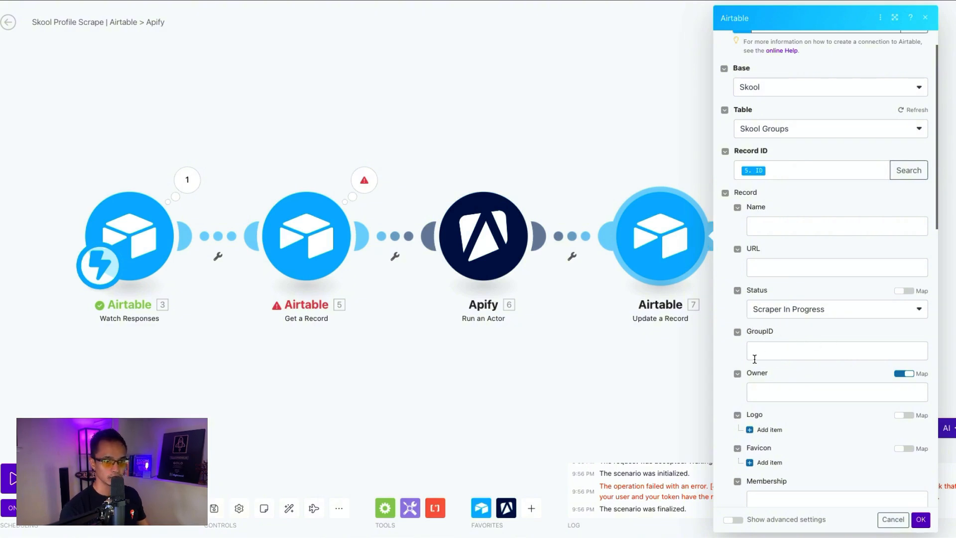
Step: Close the module settings and trigger the Easy Content Club record's Scrape action in Airtable
click(472, 329)
scroll(451, 294, down, 1)
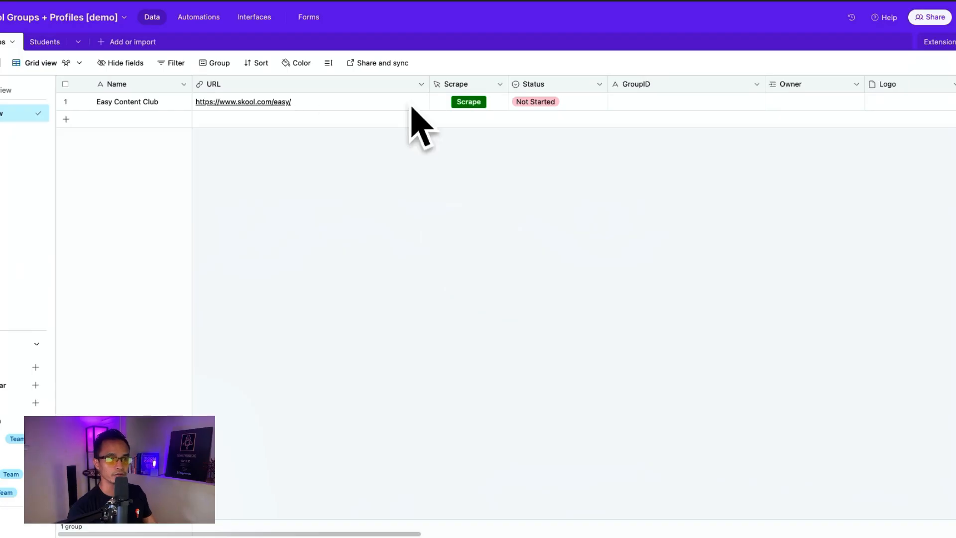
click(470, 104)
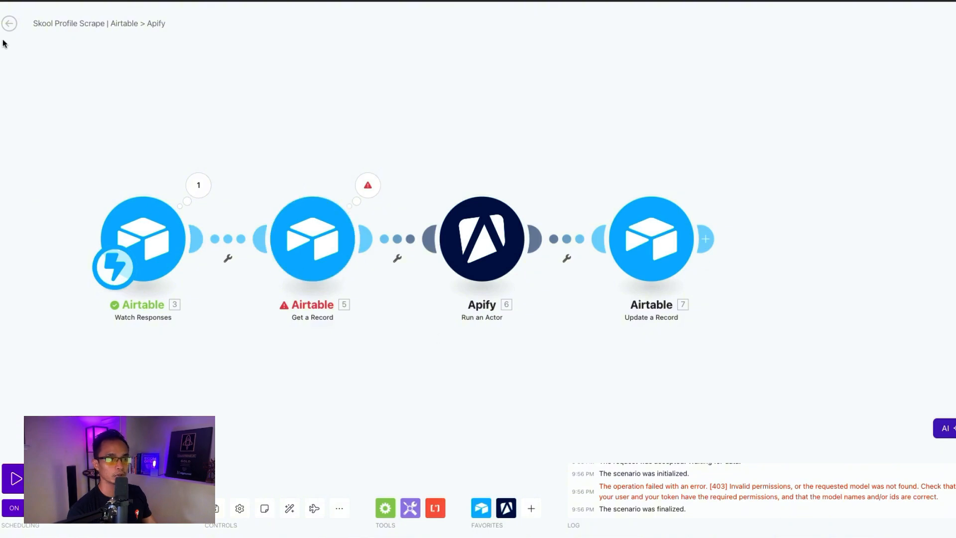
Step: Check the scrape's progress in the record's Status field in Airtable and in the Skool Members Scraper's runs in Apify
click(9, 23)
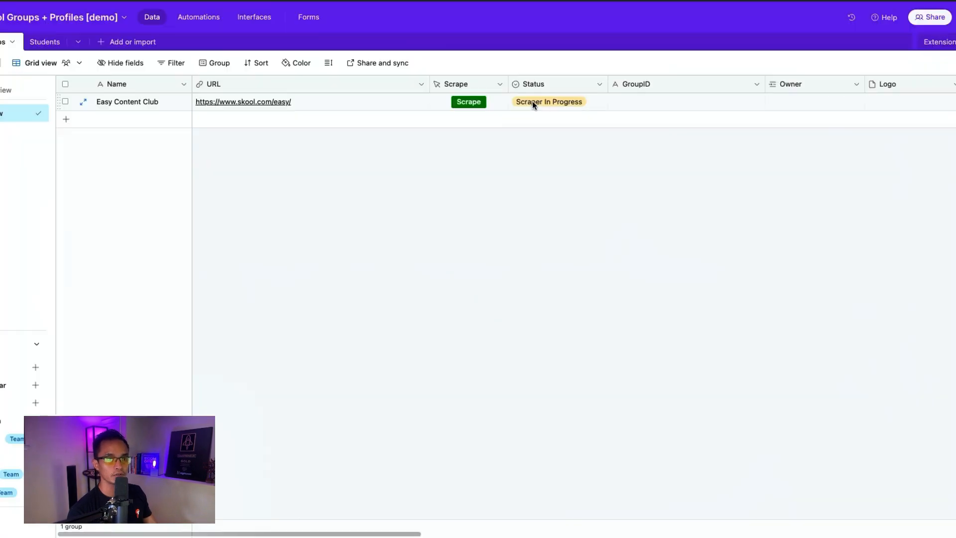
click(533, 101)
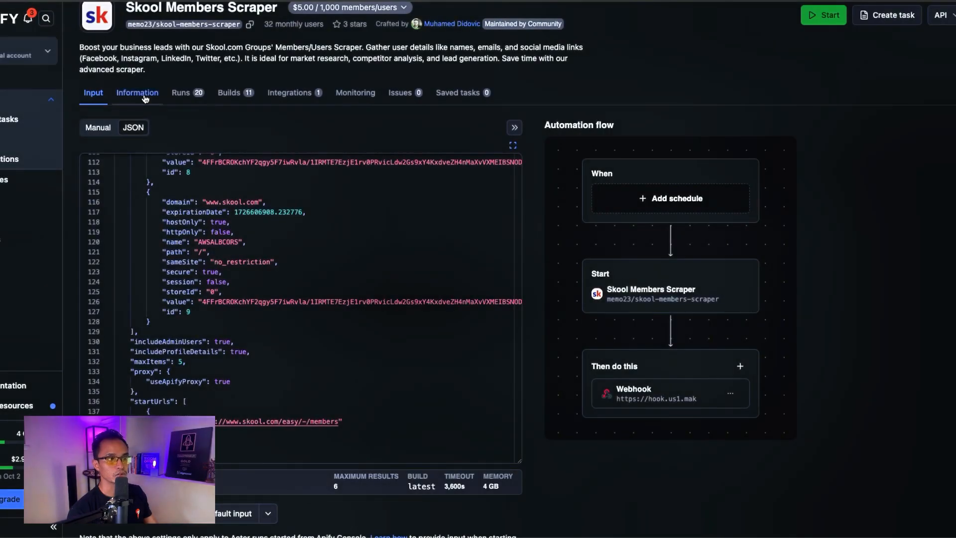
scroll(144, 98, up, 2)
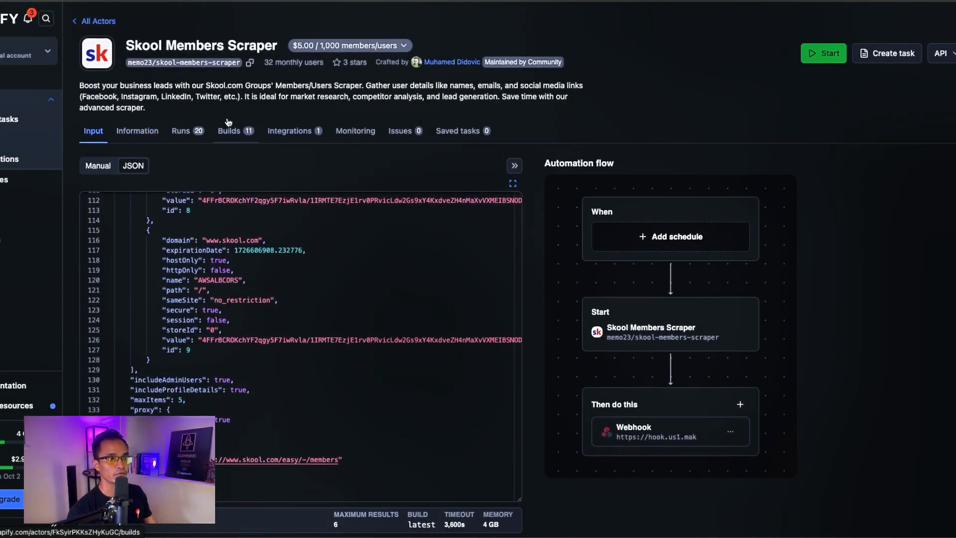
click(180, 134)
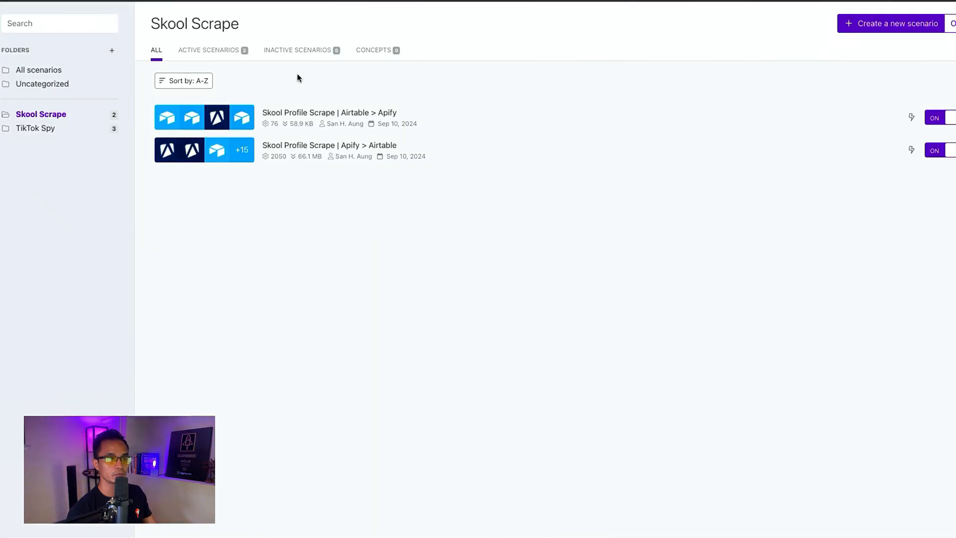
Step: Open the Skool Profile Scrape | Apify > Airtable scenario for editing and inspect the webhook of its Watch Actor Runs module
click(295, 149)
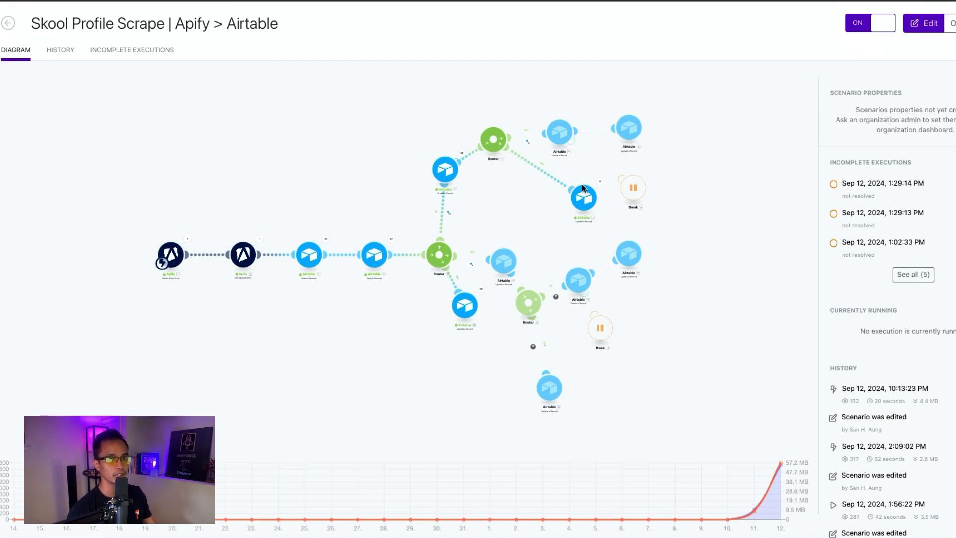
click(271, 195)
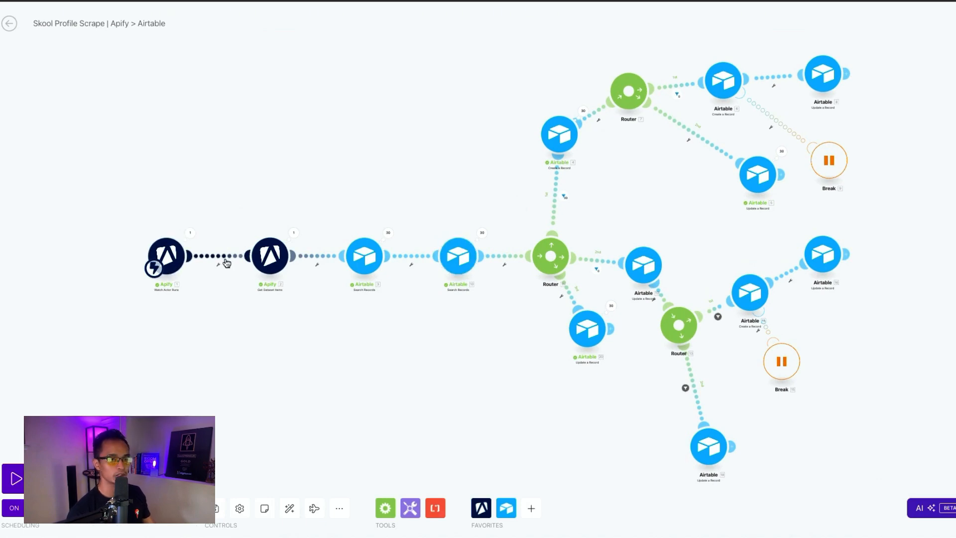
click(166, 255)
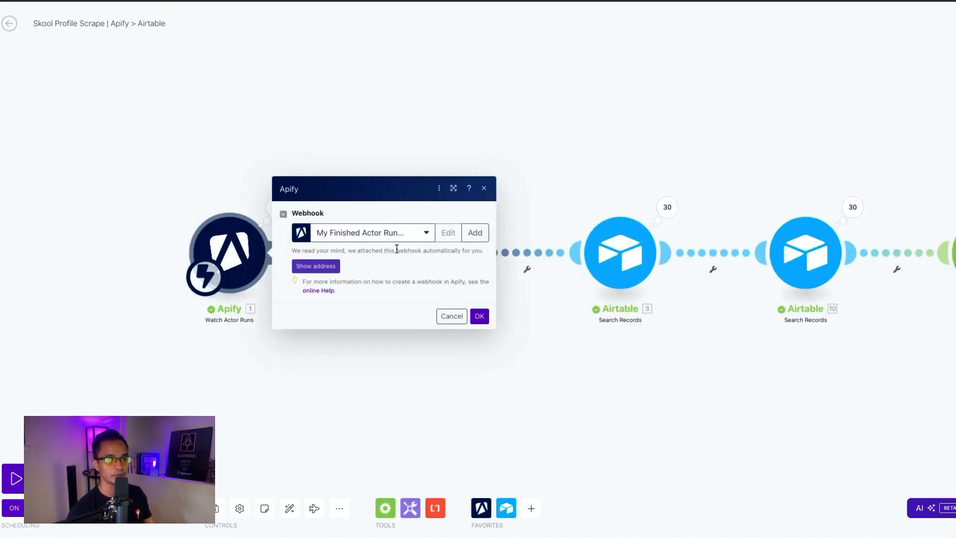
Step: Review the connection and actor choices for creating a new webhook, close the form without saving, and reveal the existing webhook's address
click(470, 233)
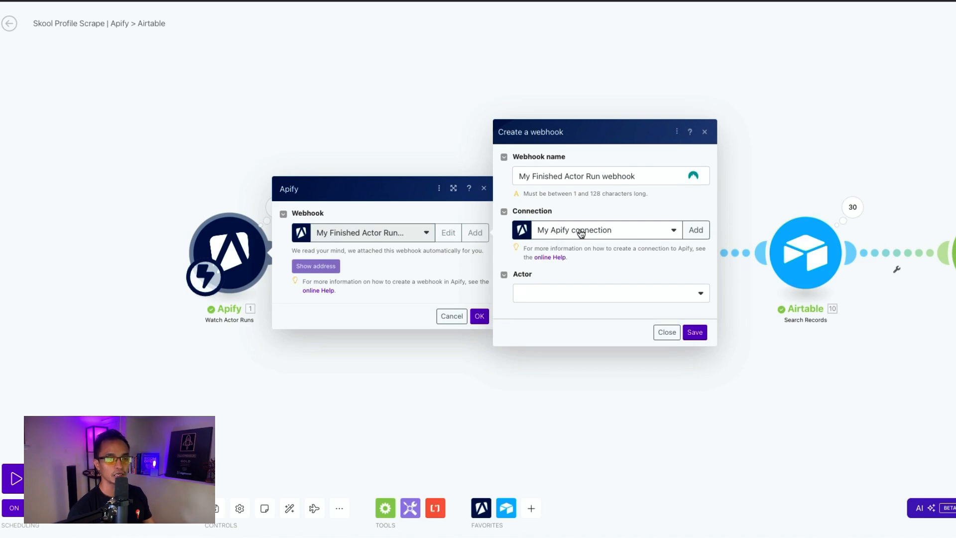
click(539, 295)
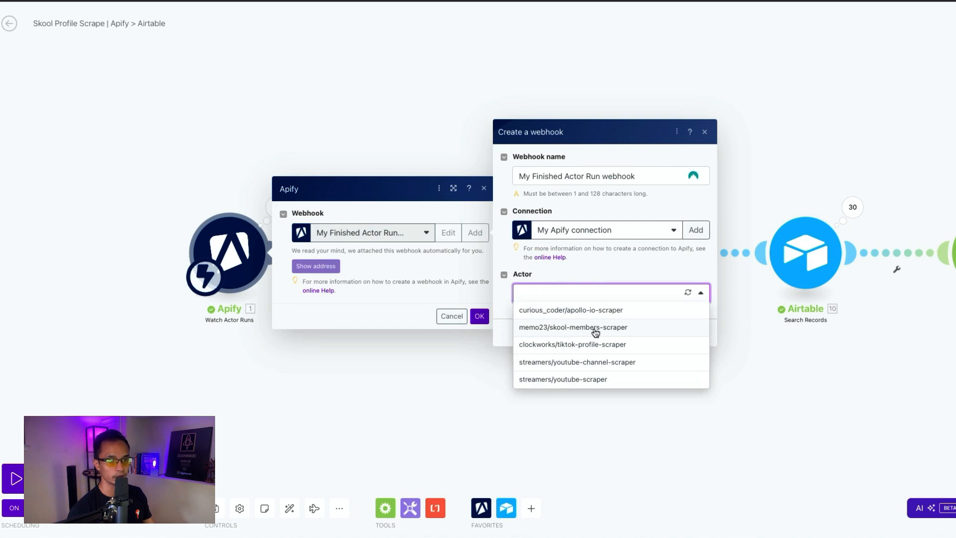
click(577, 267)
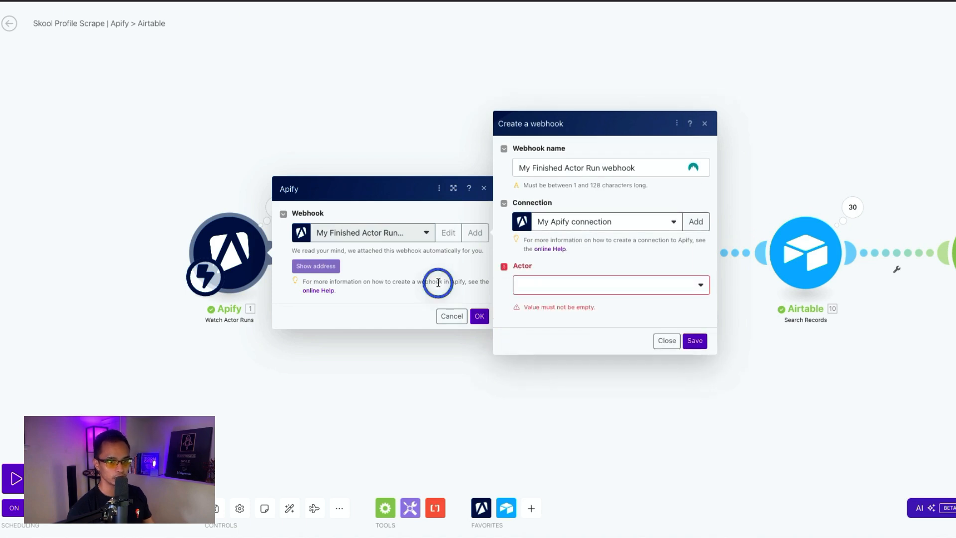
click(659, 344)
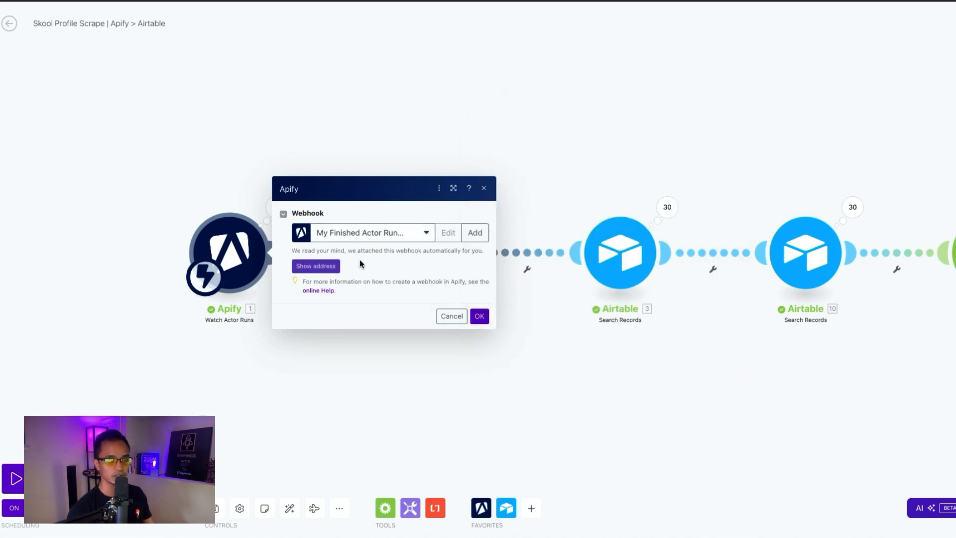
click(333, 268)
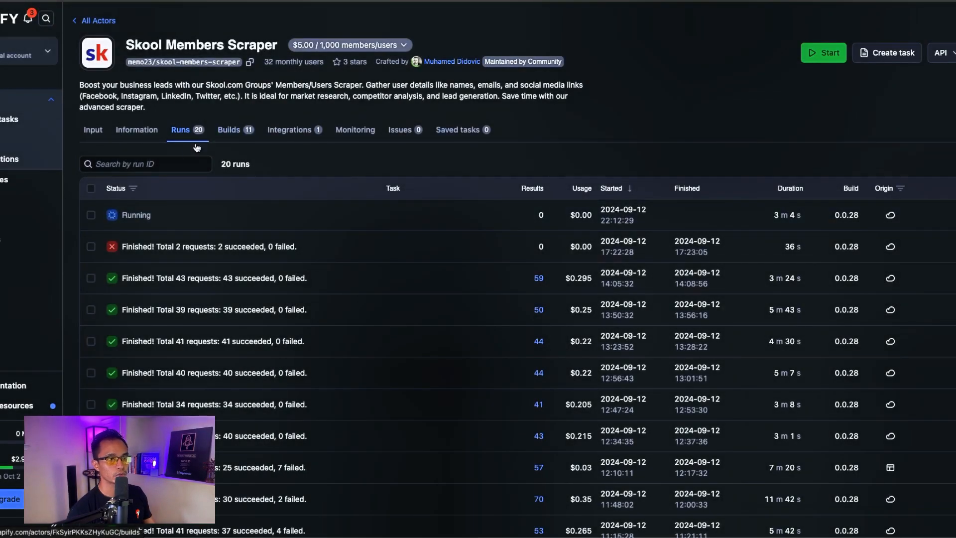
Step: Switch to Apify, open the latest Skool Members Scraper run and examine the webhook among its integrations
click(146, 218)
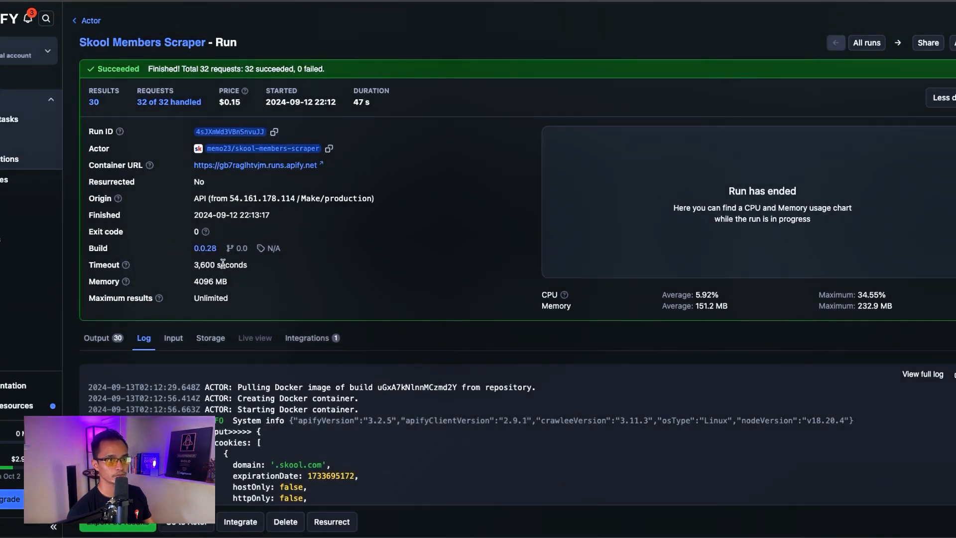
scroll(222, 263, down, 3)
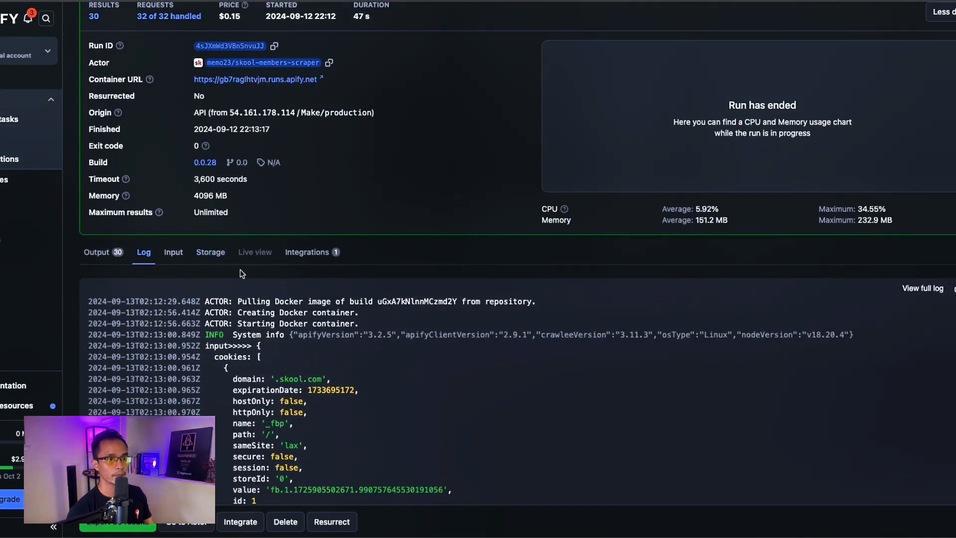
click(307, 252)
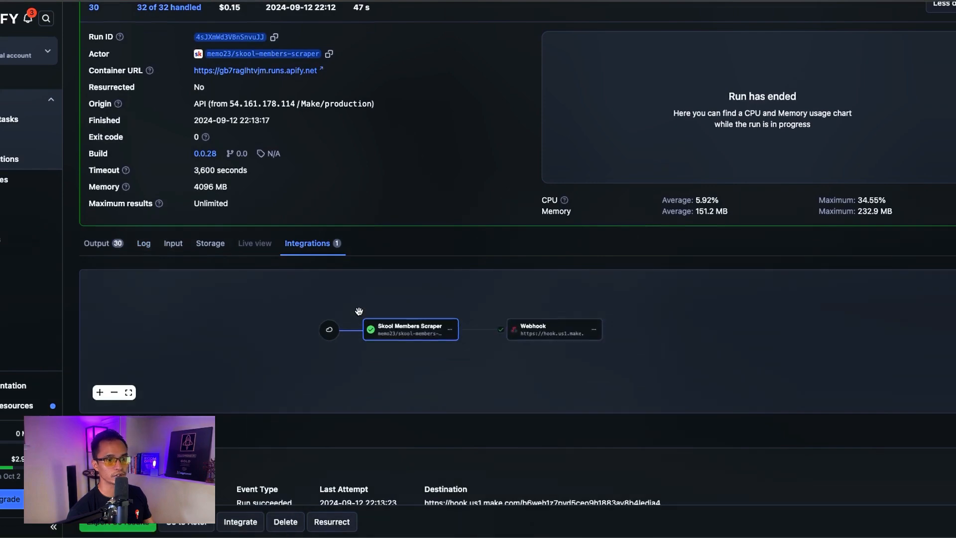
scroll(568, 440, down, 2)
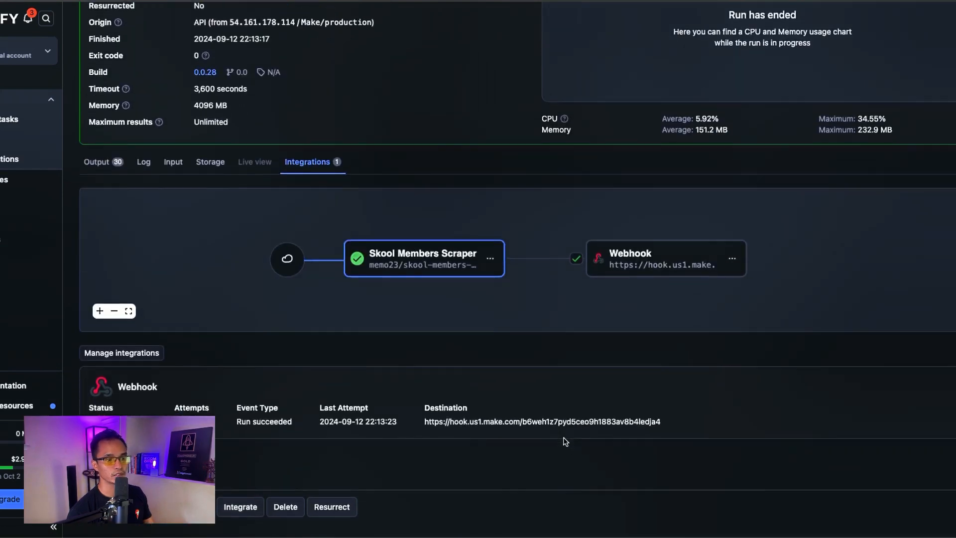
click(292, 412)
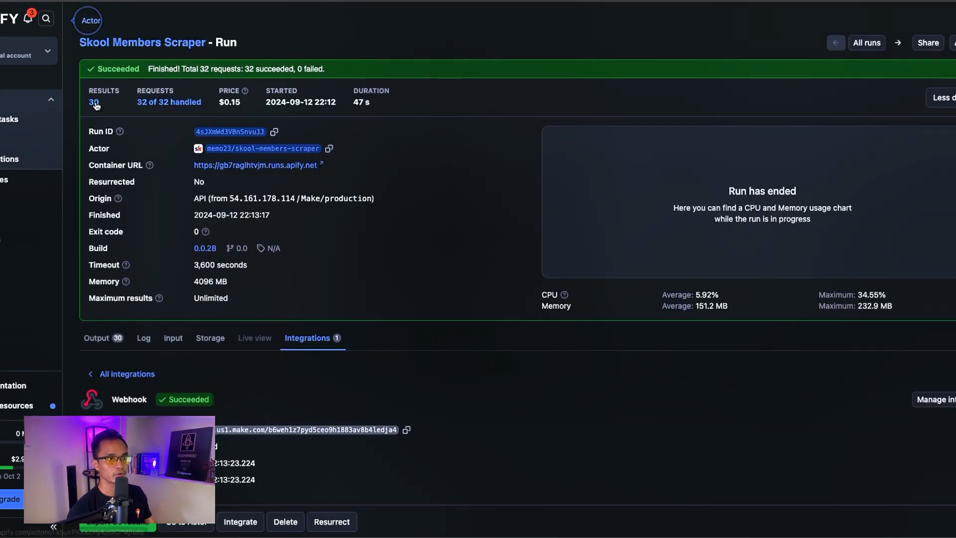
Step: Return to the actor, open its Make Automation integration and examine the event type, URL, payload template and log
click(90, 20)
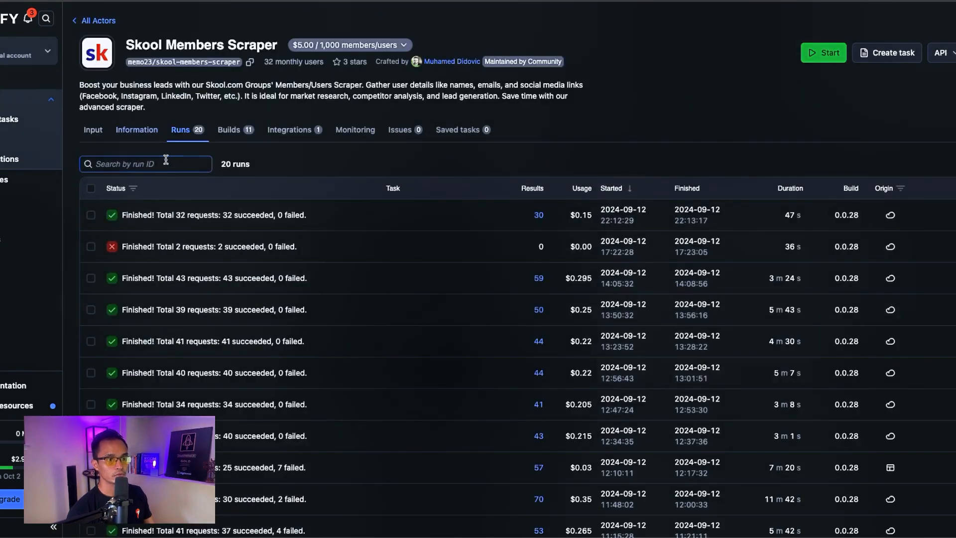
click(294, 129)
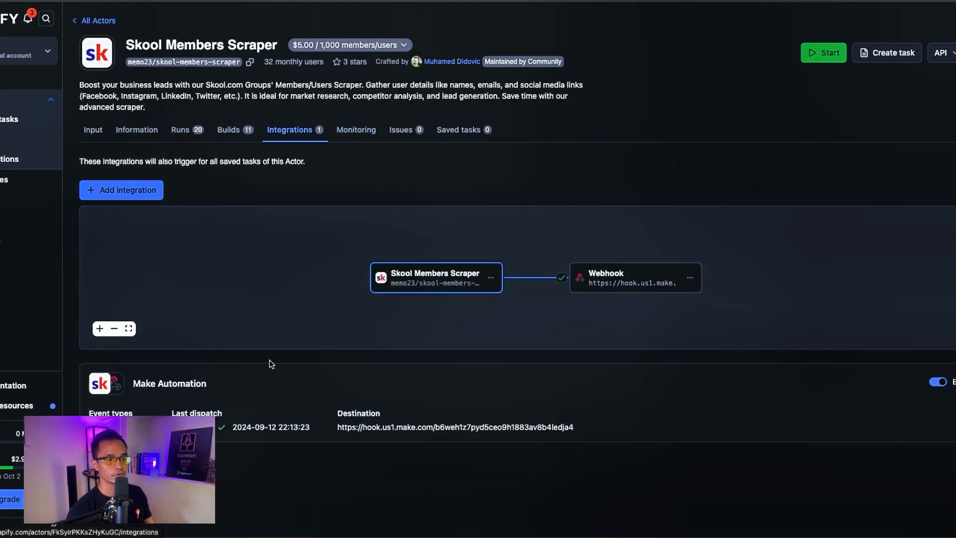
click(274, 391)
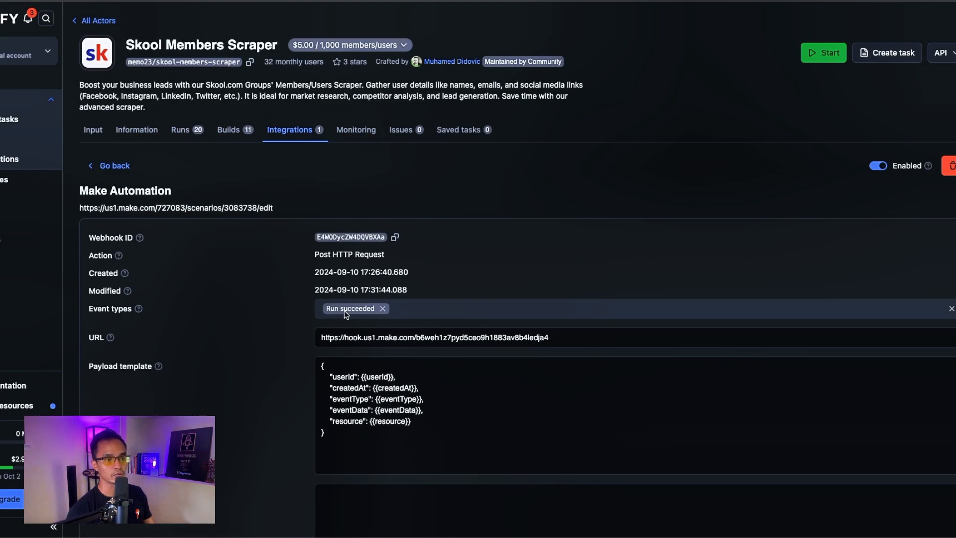
click(466, 284)
scroll(607, 270, down, 13)
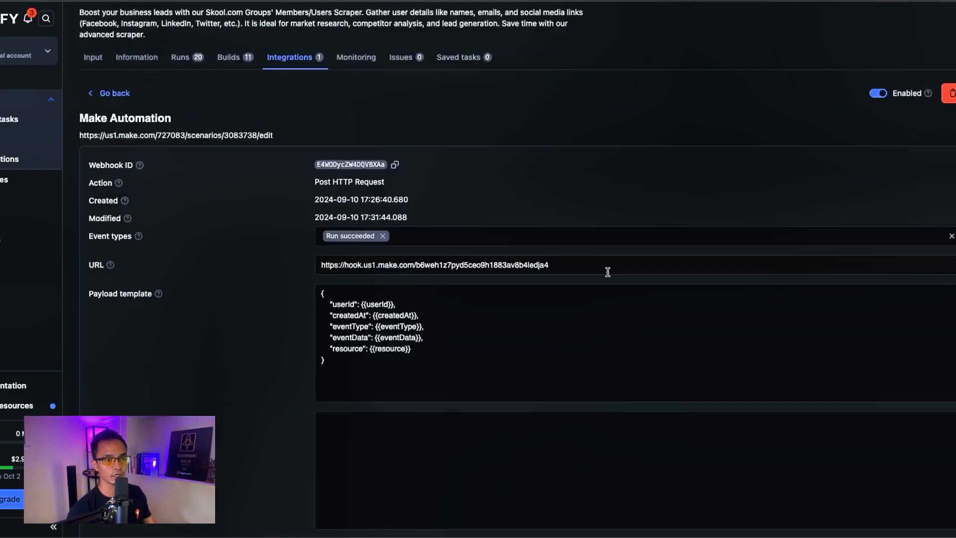
scroll(482, 124, up, 6)
scroll(482, 123, up, 3)
scroll(397, 114, down, 13)
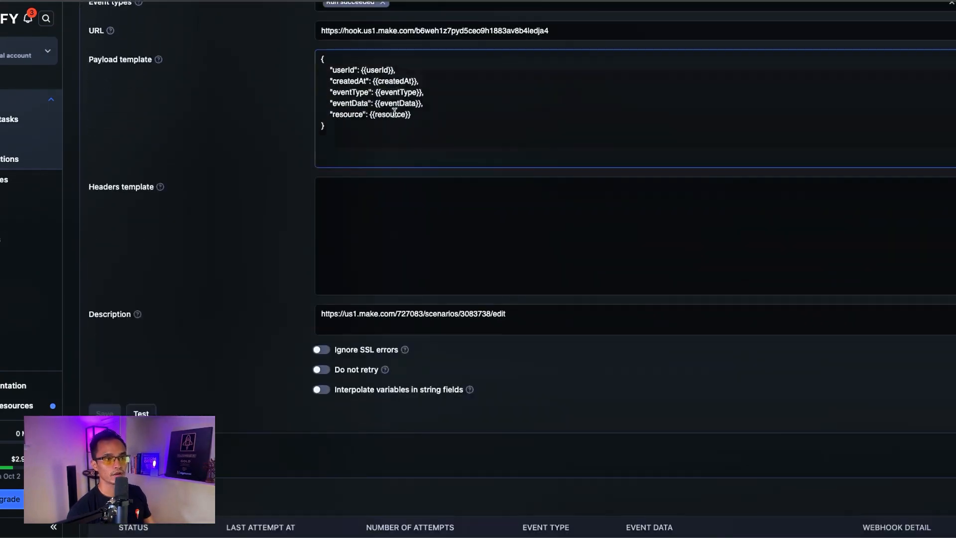
scroll(267, 199, up, 4)
scroll(268, 200, up, 1)
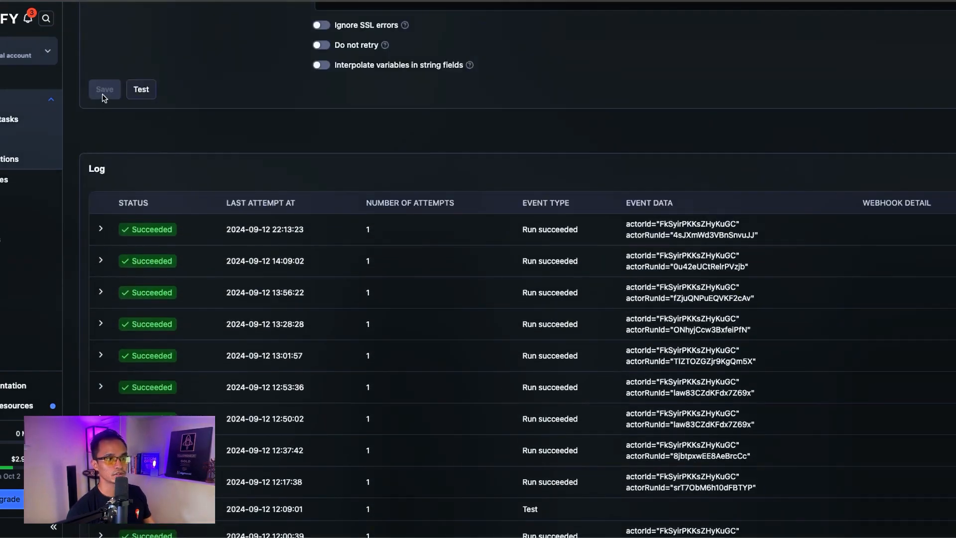
scroll(237, 164, up, 8)
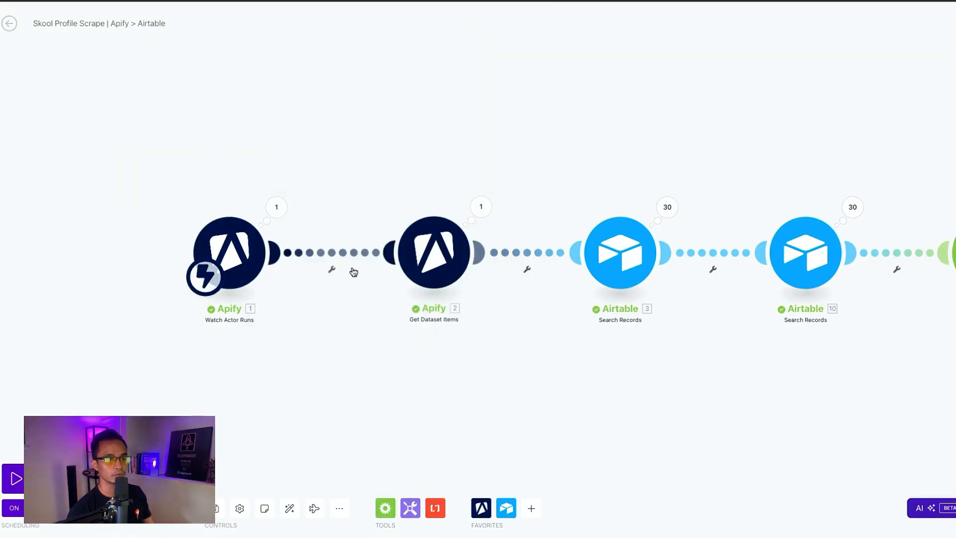
Step: Back in Make, inspect the dataset ID, data transformation, format and limit of the Get Dataset Items module, and close its settings
scroll(404, 297, right, 1)
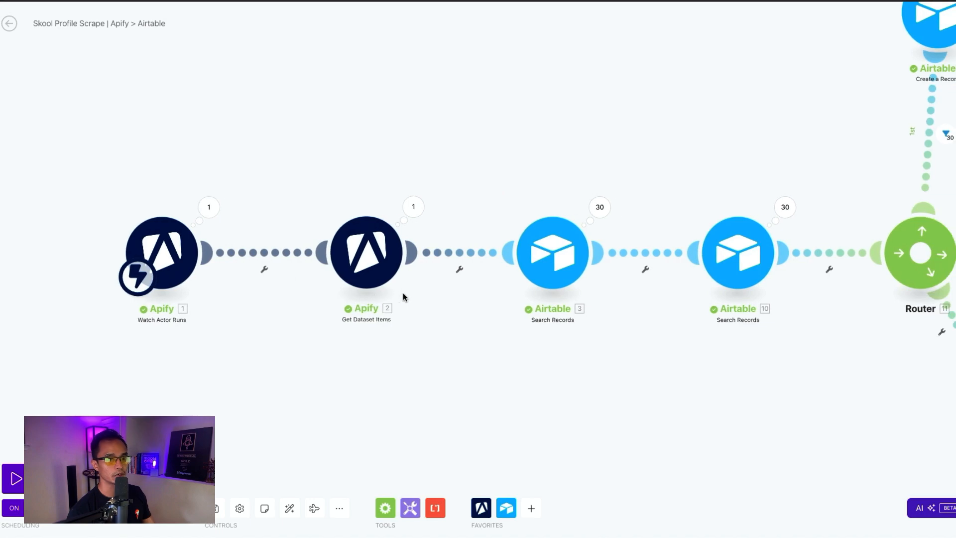
click(354, 251)
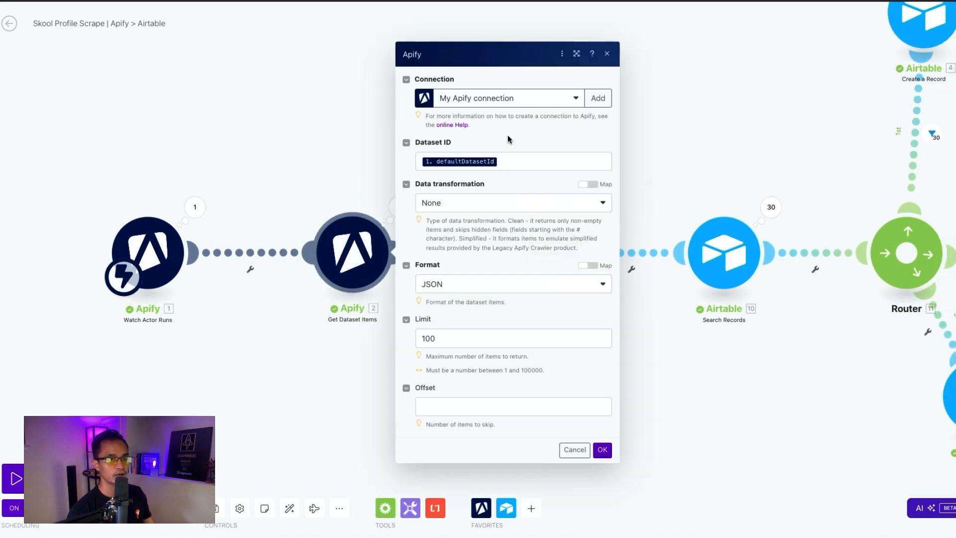
click(518, 162)
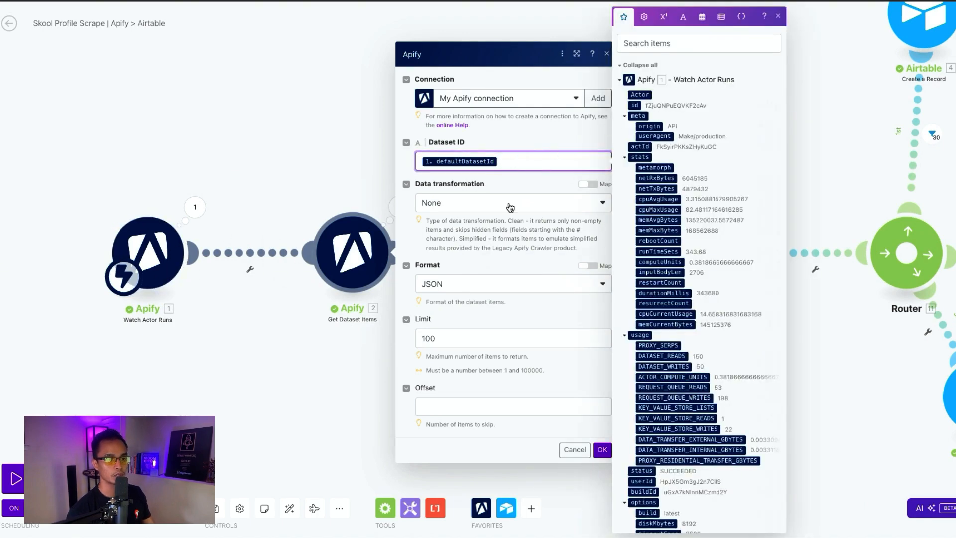
click(407, 219)
click(456, 207)
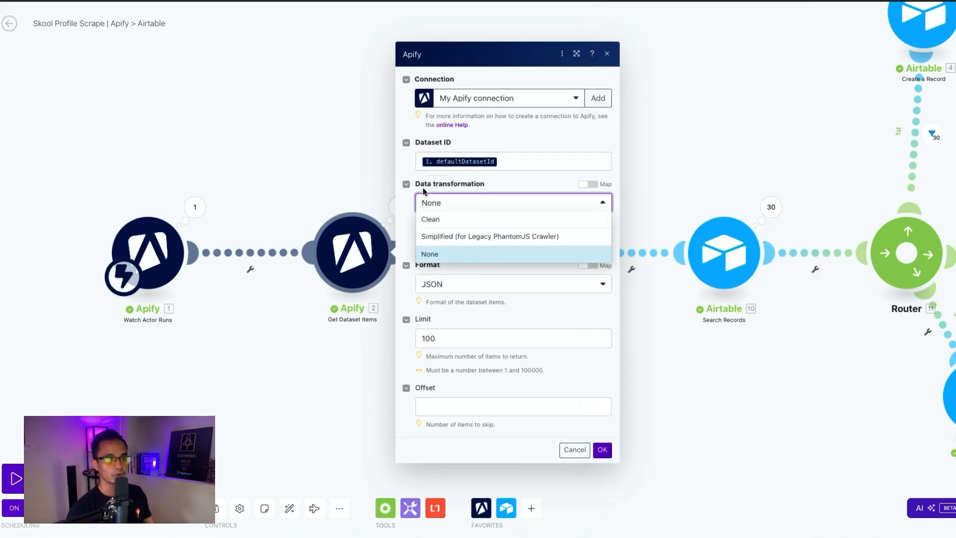
click(426, 188)
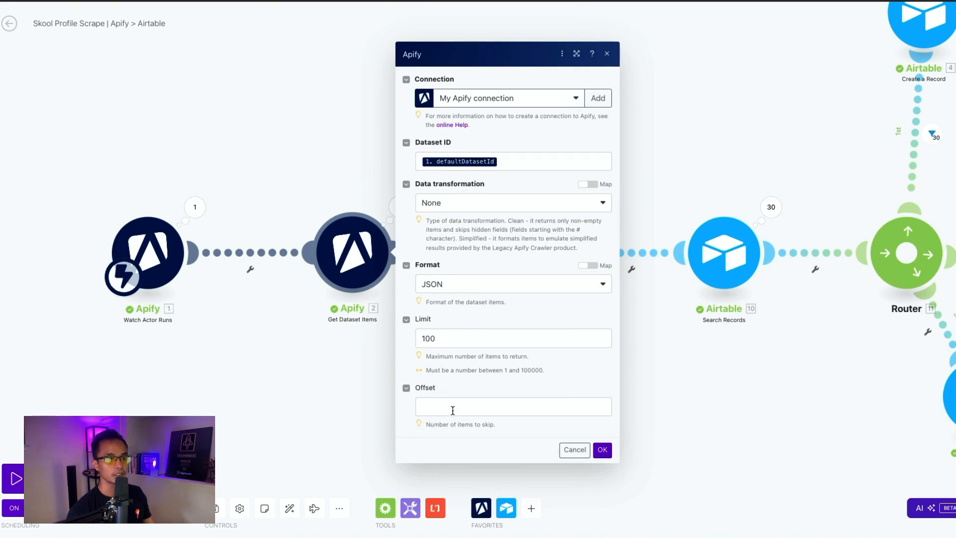
key(Escape)
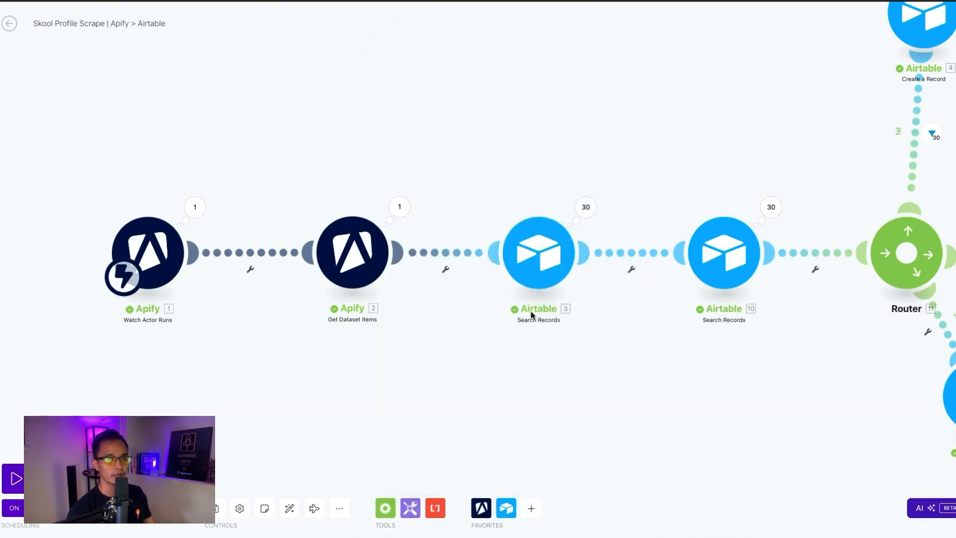
Step: Inspect the Skool Groups table, output fields and RunID formula of the first Airtable Search Records module, and close its settings
click(538, 265)
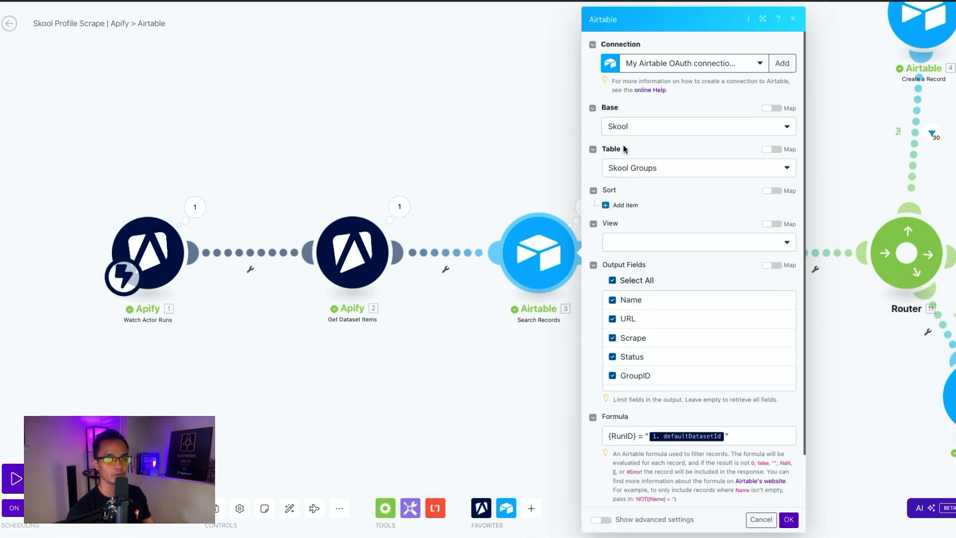
scroll(649, 220, down, 2)
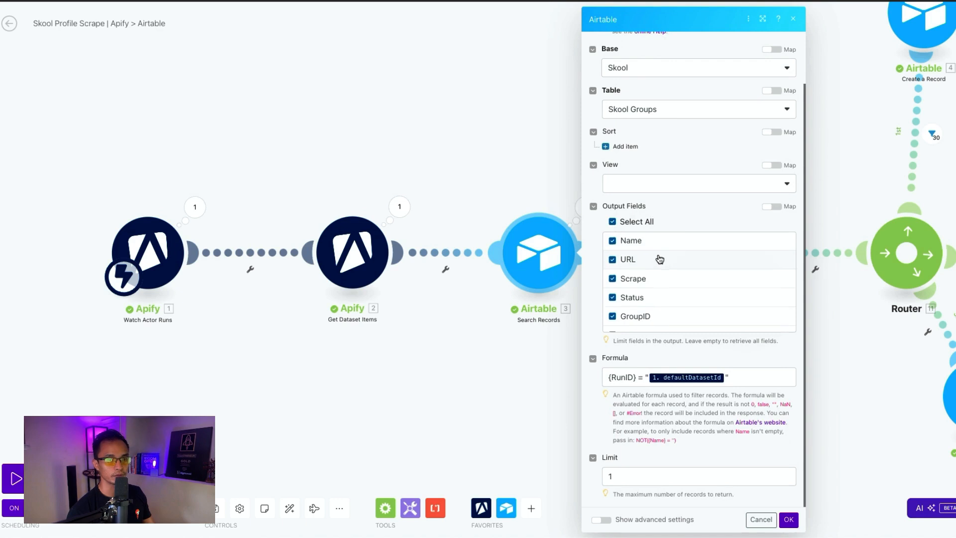
scroll(659, 264, down, 1)
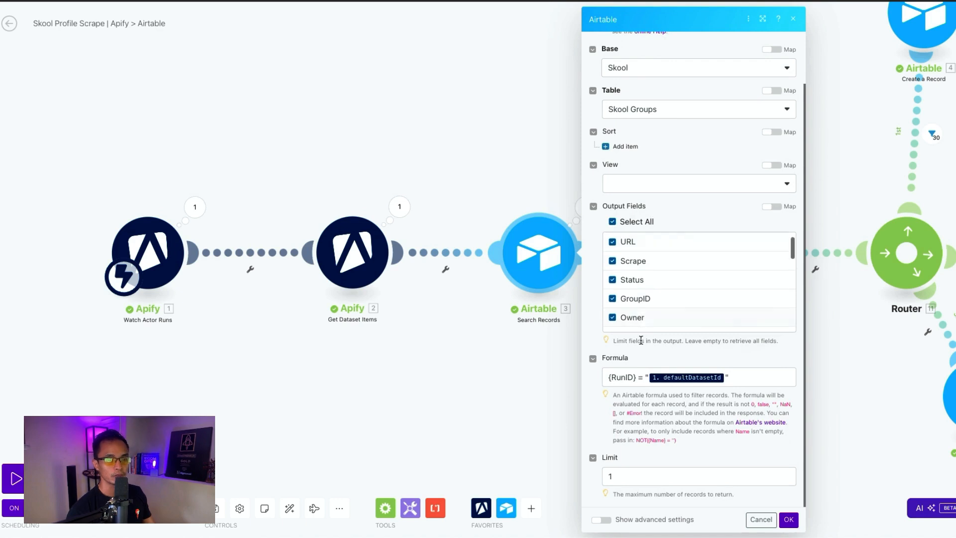
click(611, 379)
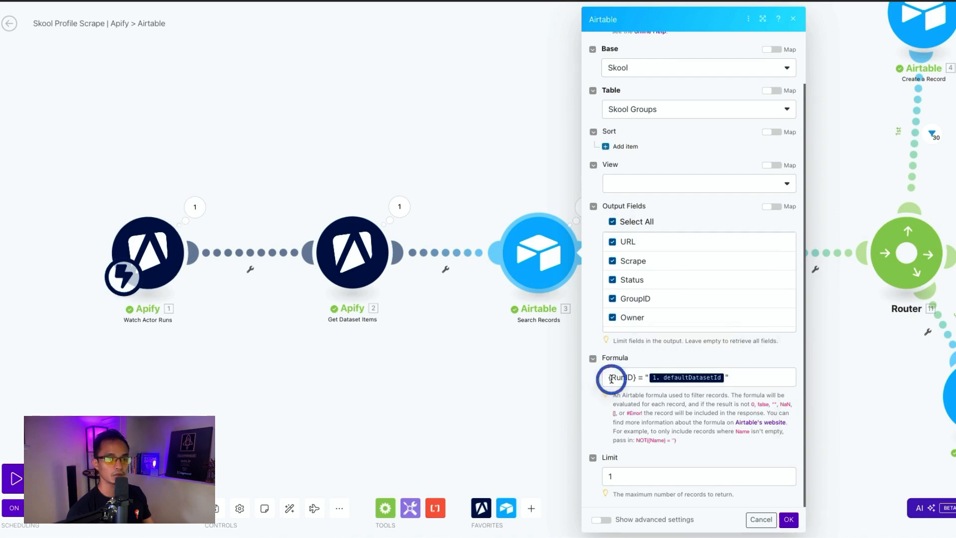
drag(607, 378, 733, 378)
click(743, 378)
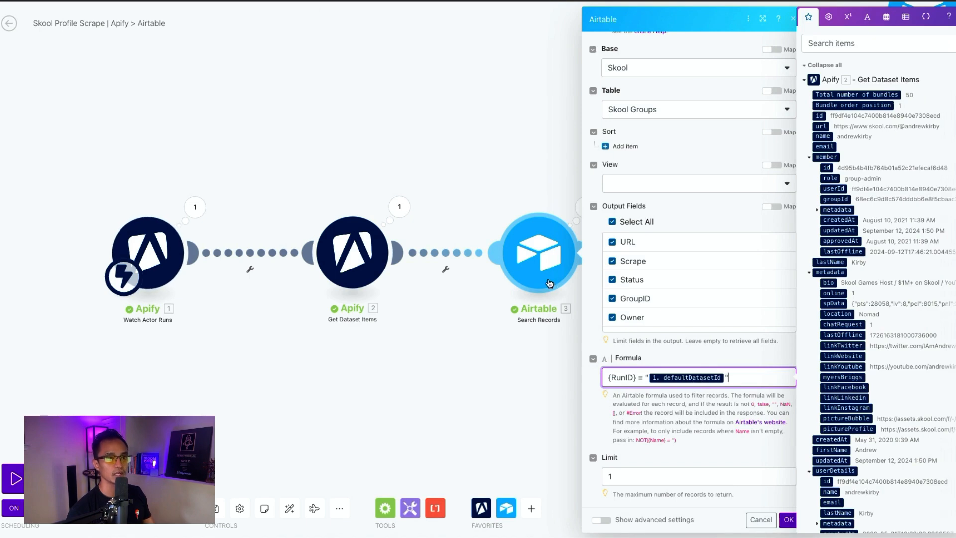
key(Escape)
Step: Inspect the Students table, output fields and ProfileID formula of the second Airtable Search Records module
click(621, 257)
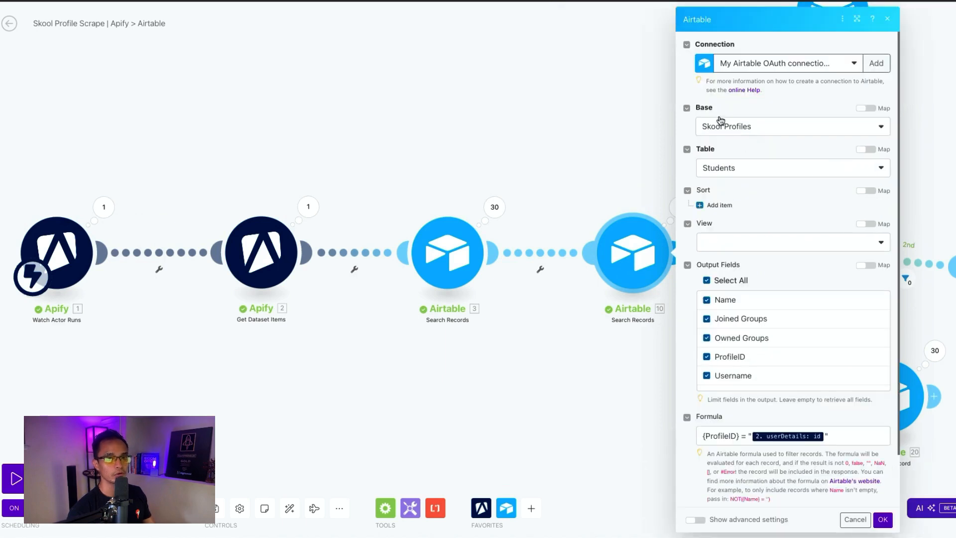
scroll(745, 241, down, 2)
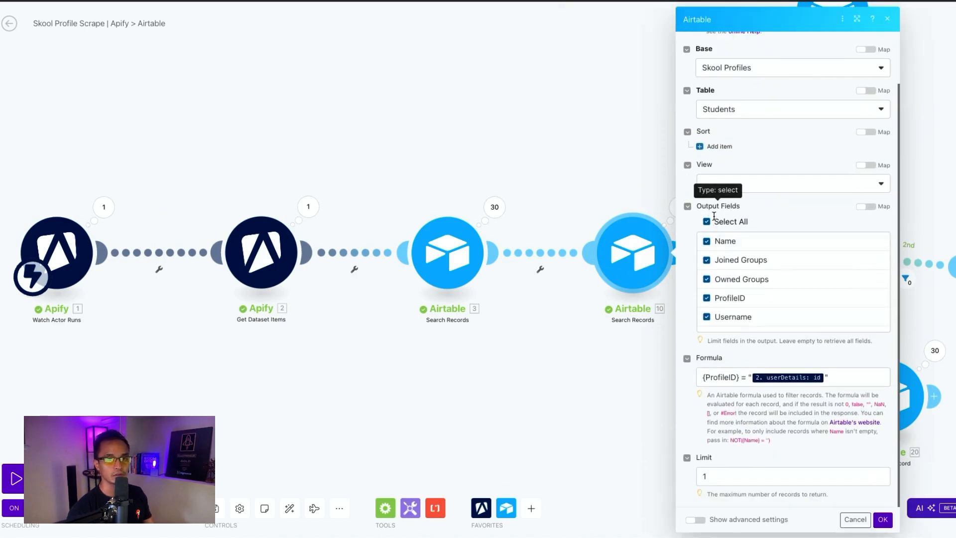
click(711, 378)
click(722, 359)
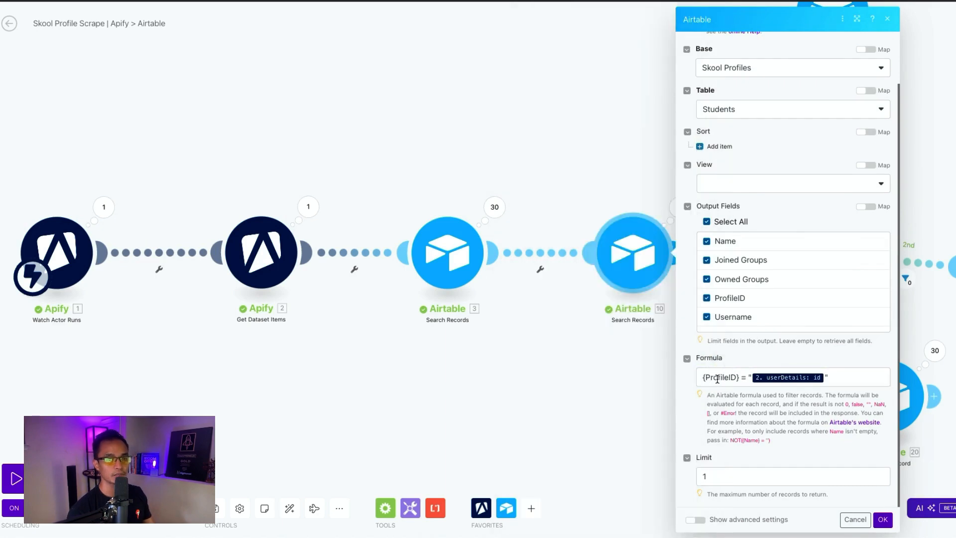
double_click(718, 379)
click(839, 377)
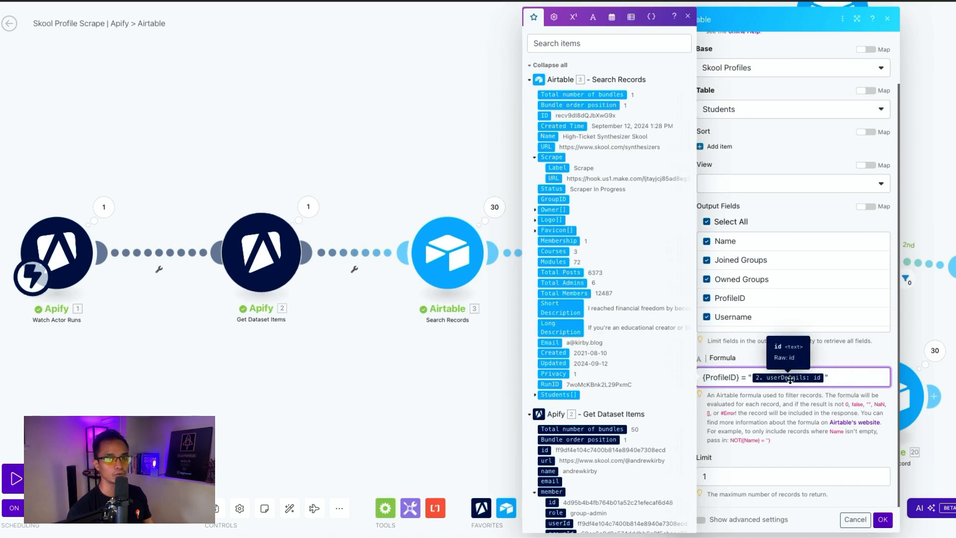
Step: Search the mappable items for "id" and examine the ID fields available for the ProfileID formula
scroll(597, 444, down, 1)
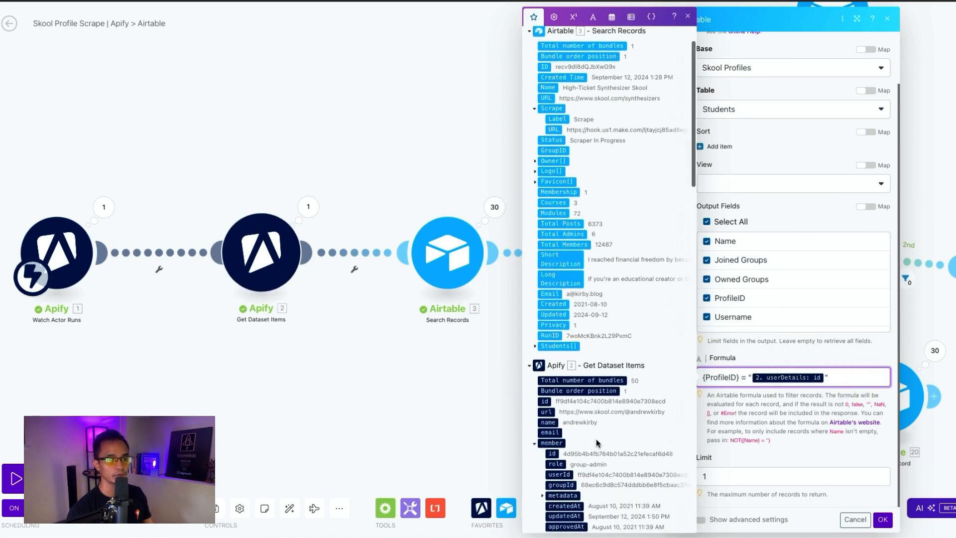
scroll(597, 443, down, 3)
scroll(597, 348, up, 6)
click(567, 40)
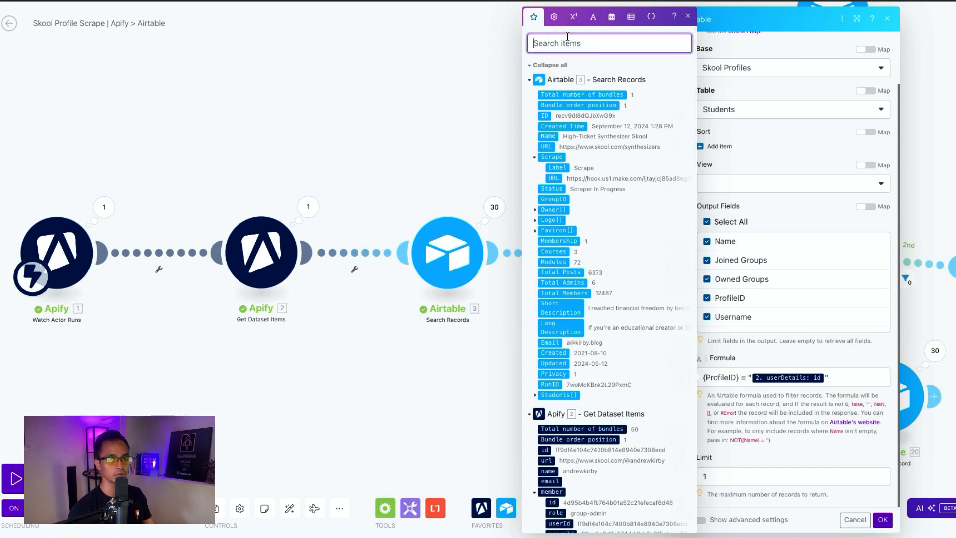
text(u)
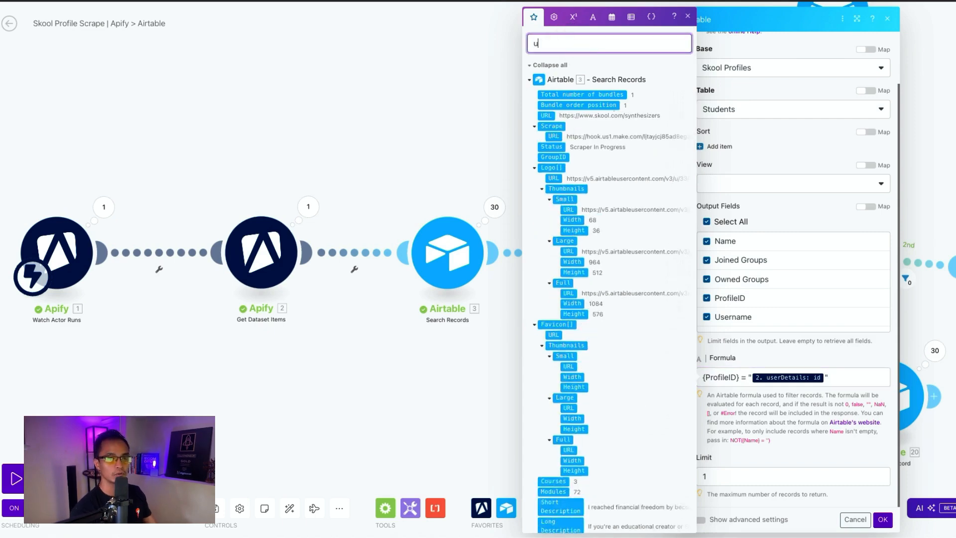
key(BackSpace)
text(id)
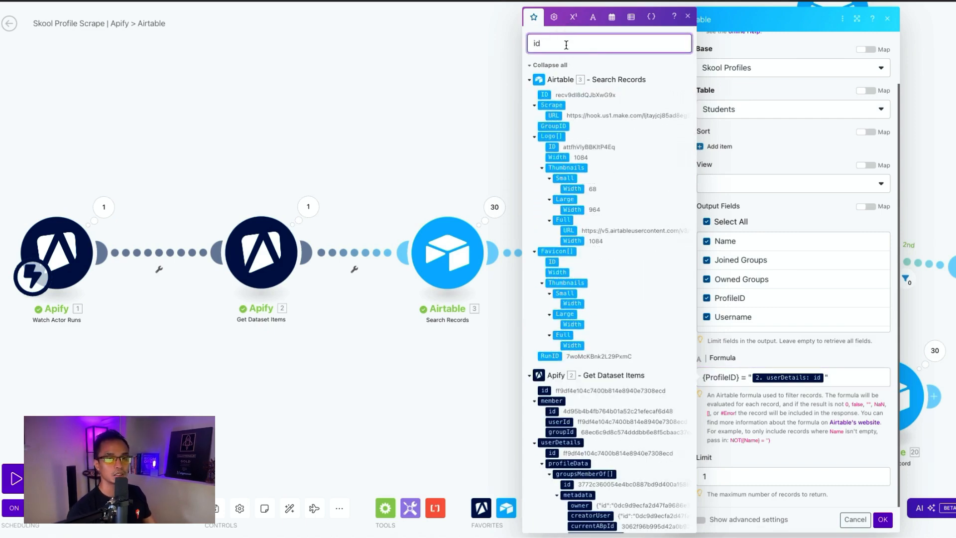
scroll(613, 187, down, 5)
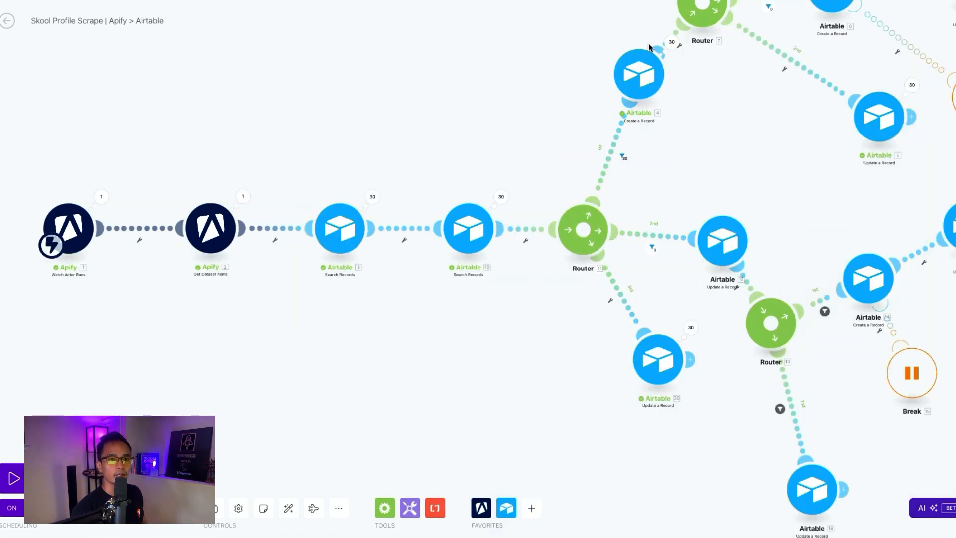
Step: Inspect the ProfileID filter conditions on the first and second routes of the main router, closing each filter
click(609, 160)
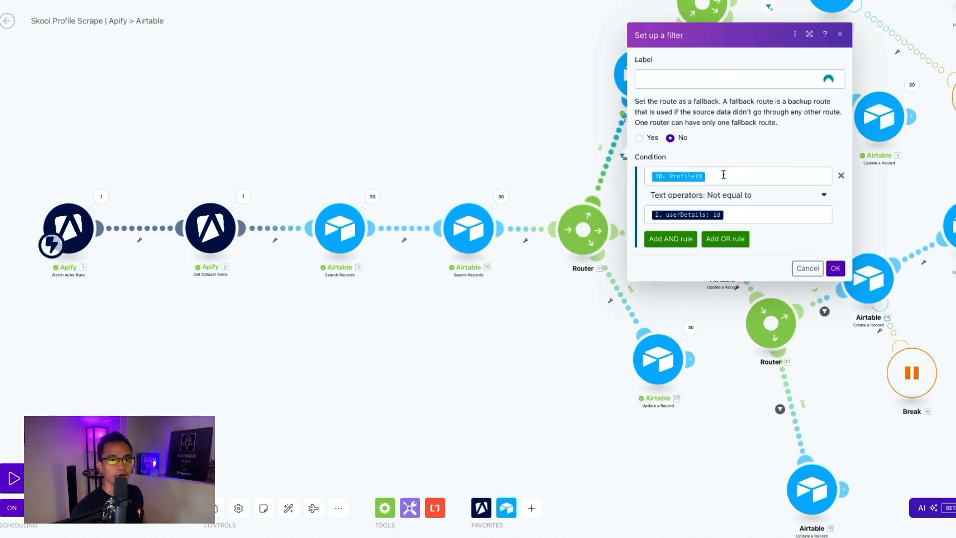
click(559, 135)
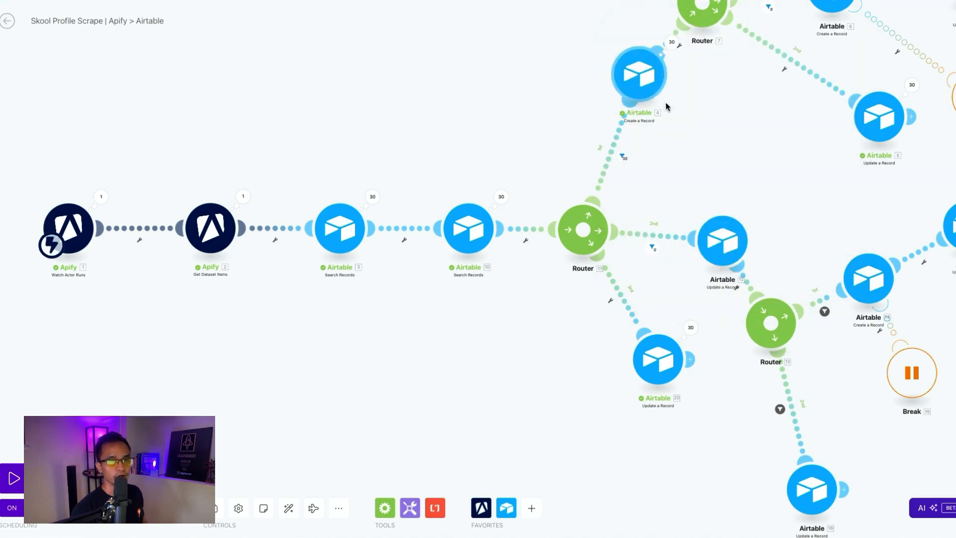
click(652, 238)
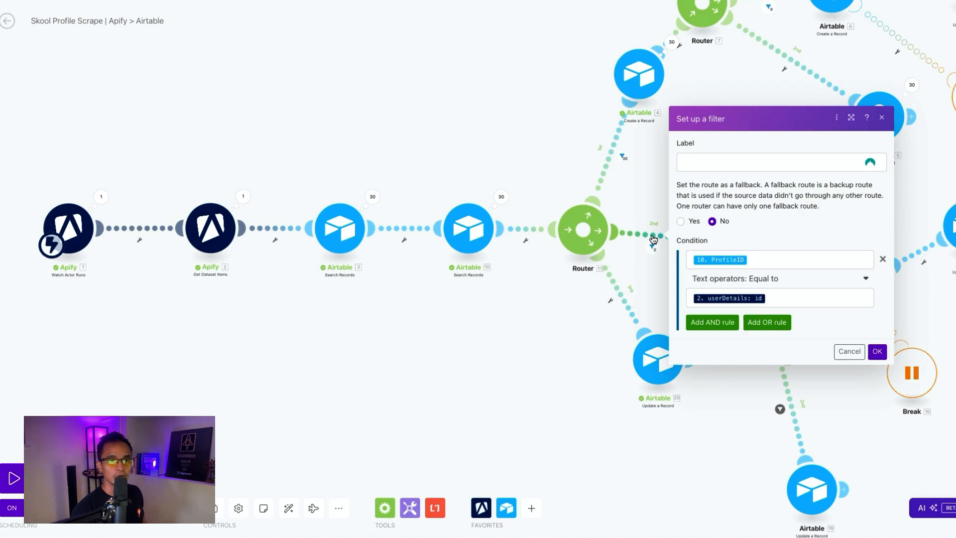
click(647, 174)
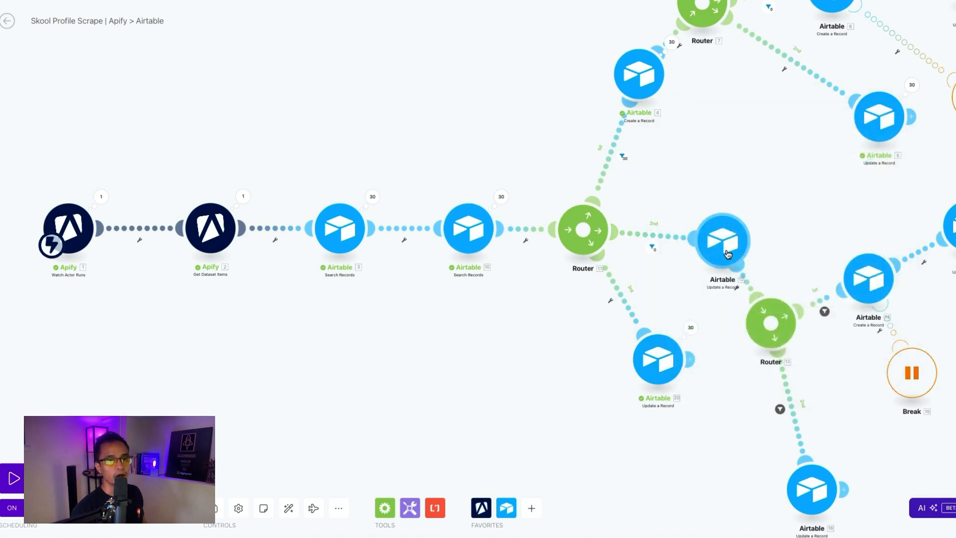
Step: Inspect the table, record ID and GroupID mapping of the third route's Update a Record module, and close its settings
click(719, 254)
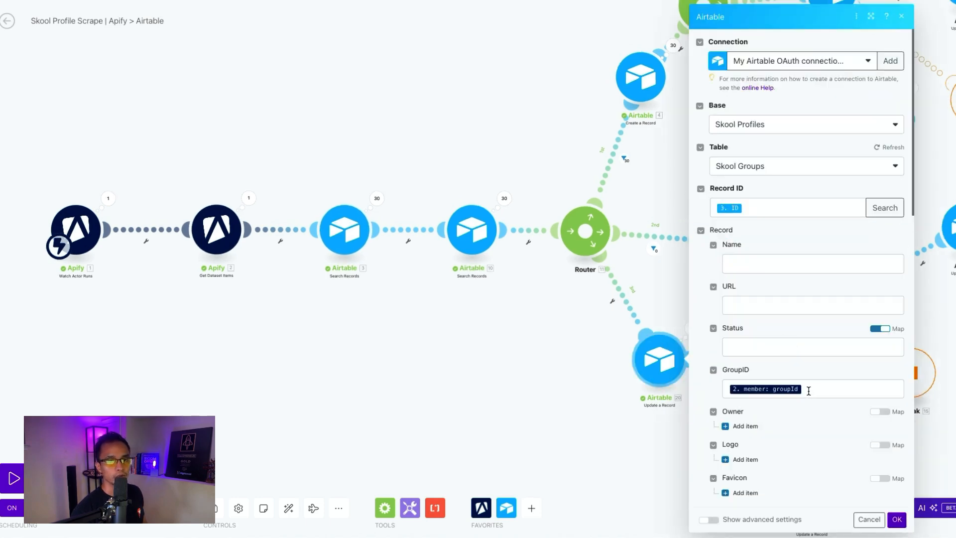
click(502, 395)
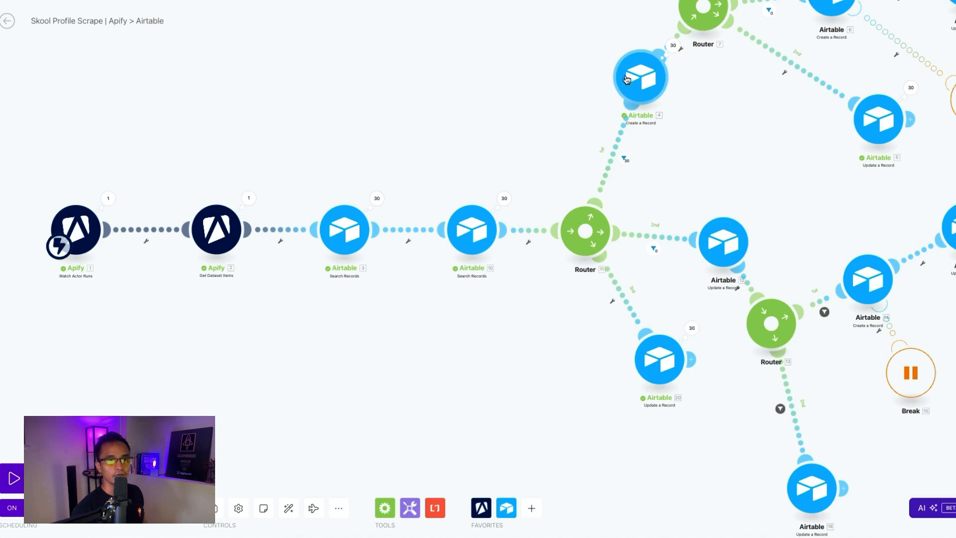
Step: Open the first route's Create a Record module and examine its Students table mappings from Name through ChatRequest
click(643, 76)
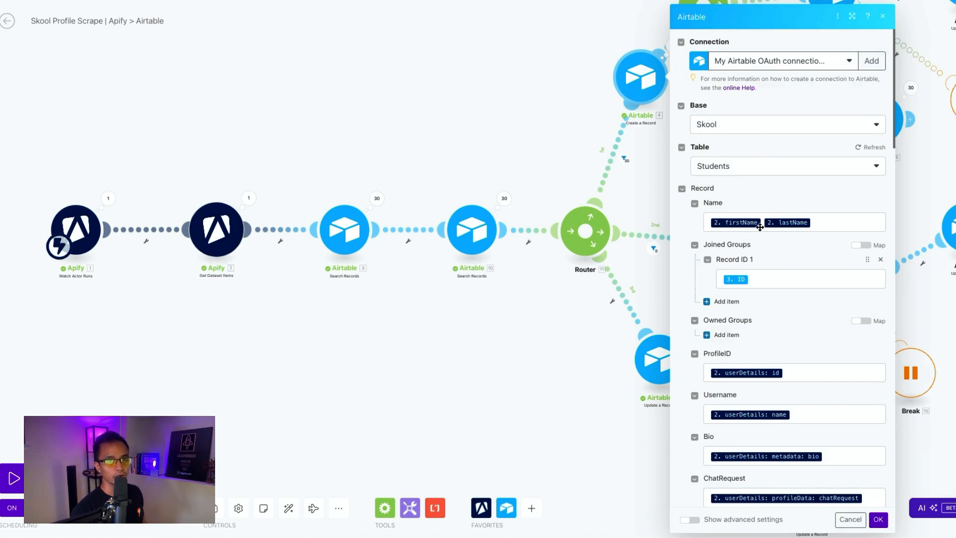
click(644, 80)
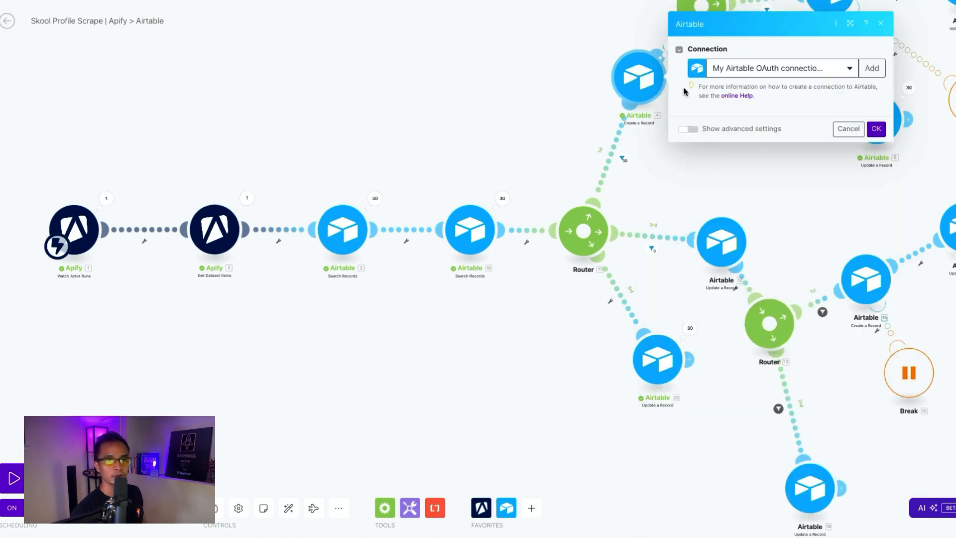
scroll(729, 229, down, 1)
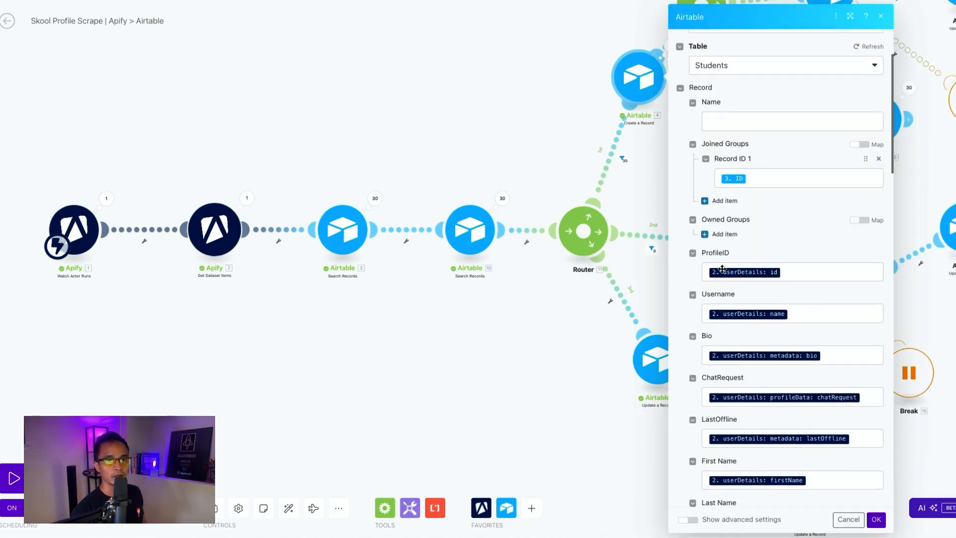
scroll(736, 251, down, 1)
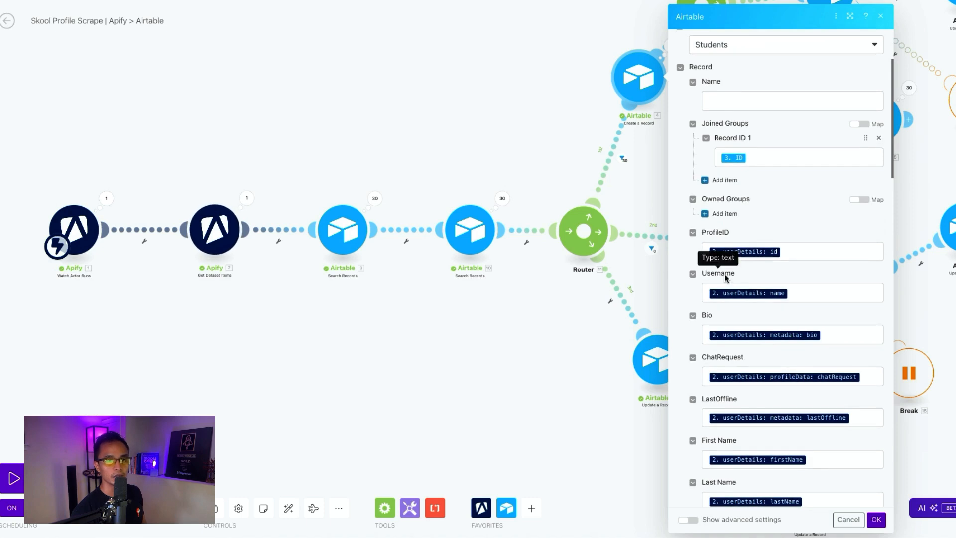
scroll(743, 280, down, 1)
scroll(743, 279, down, 1)
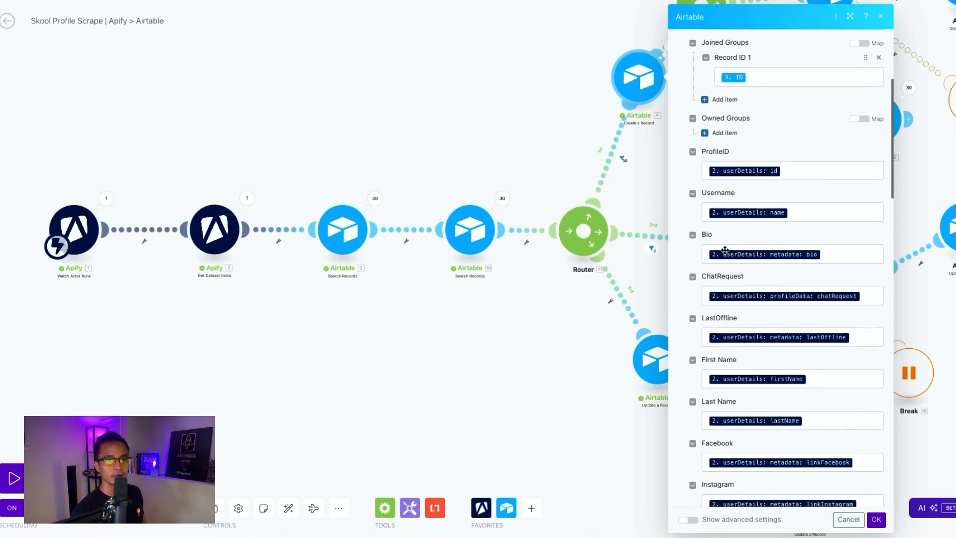
scroll(732, 249, down, 1)
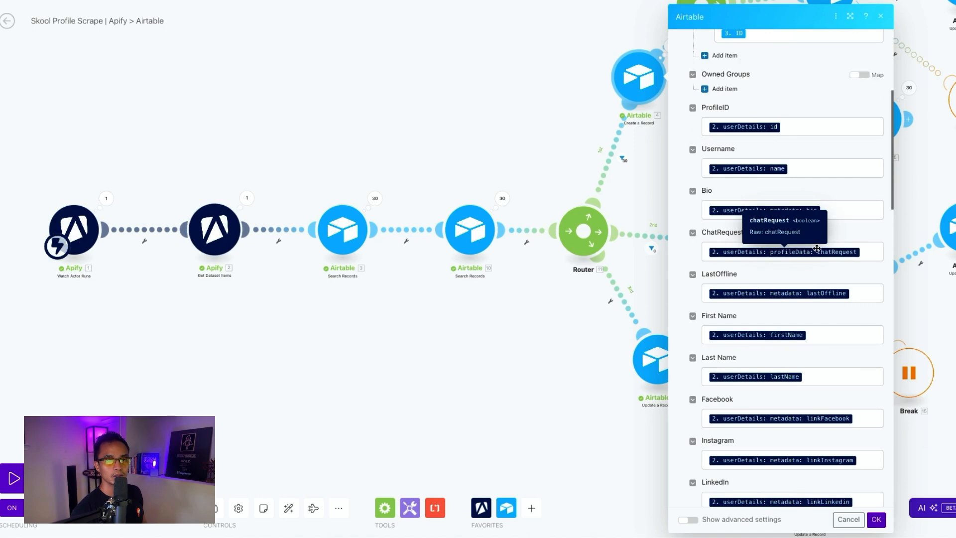
Step: Clear the ChatRequest and LastOffline mappings in the Create a Record module
click(869, 249)
key(BackSpace)
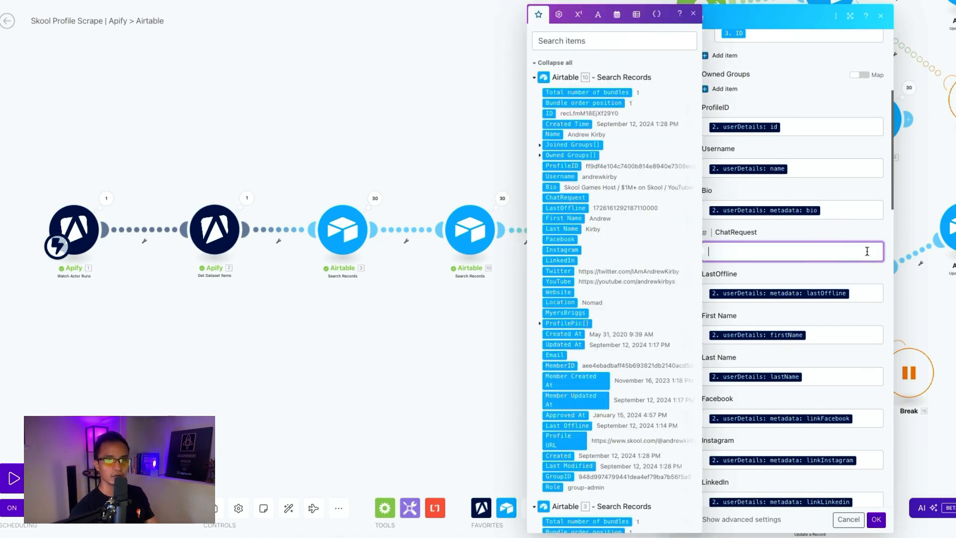
click(861, 292)
key(BackSpace)
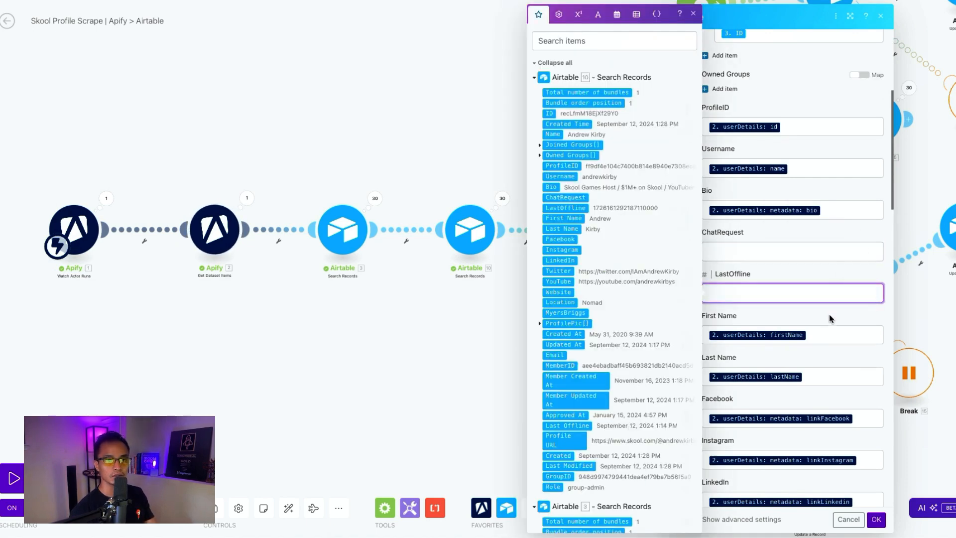
click(807, 265)
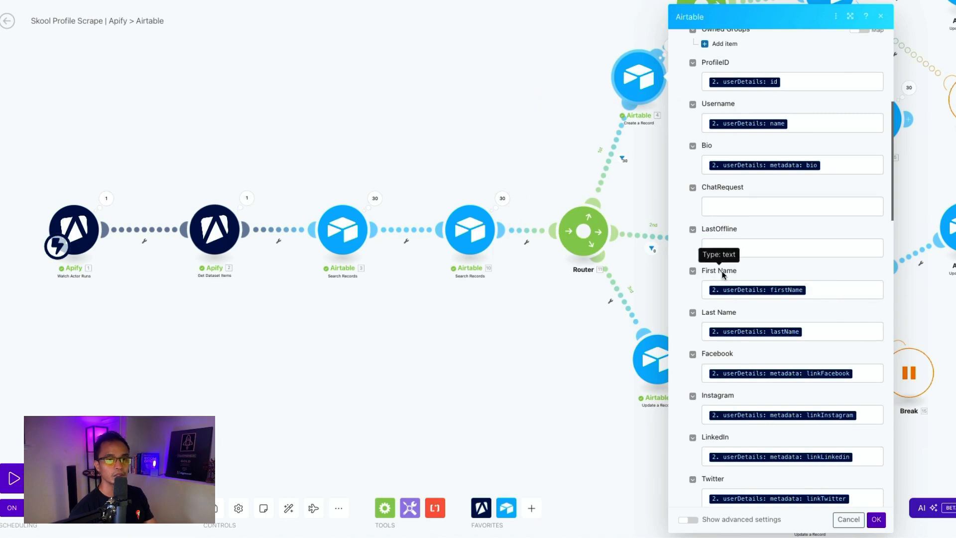
Step: Review the name, social link, Website, Location, MyersBriggs and ProfilePic mappings of the Create a Record module
scroll(725, 296, down, 3)
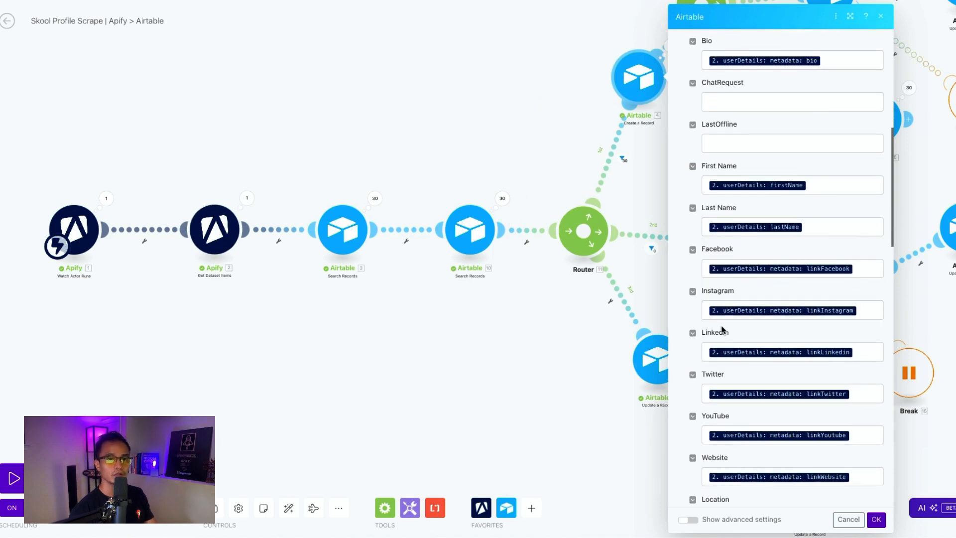
scroll(723, 330, down, 1)
scroll(714, 297, down, 2)
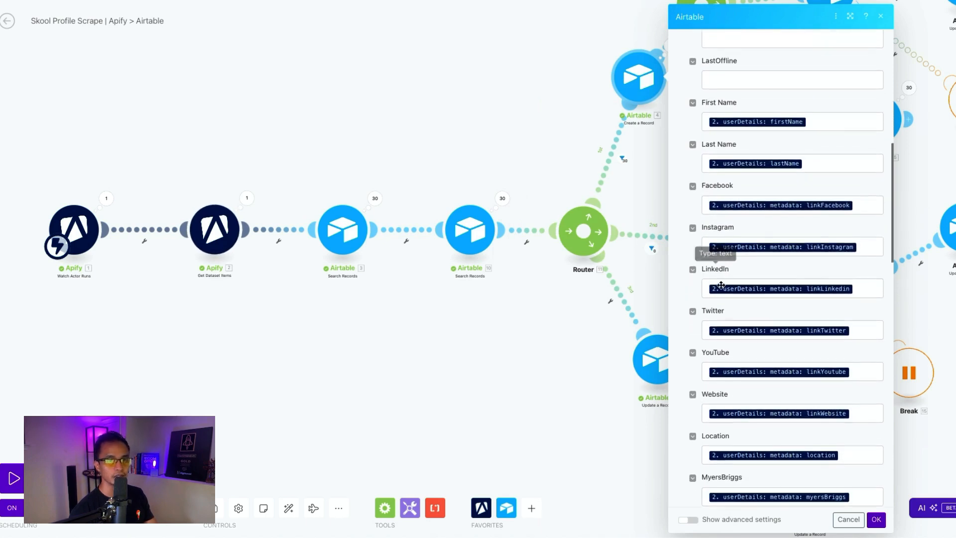
scroll(720, 309, down, 1)
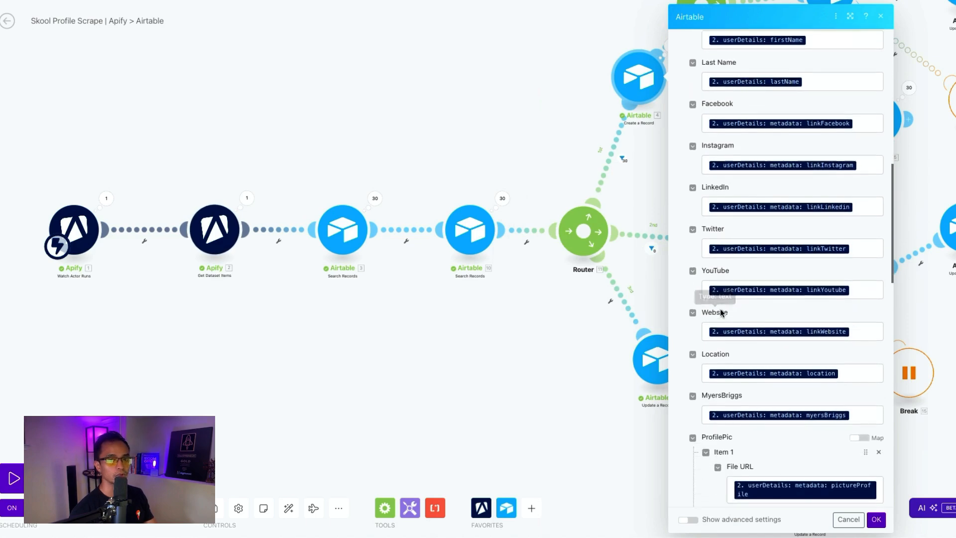
scroll(723, 306, down, 2)
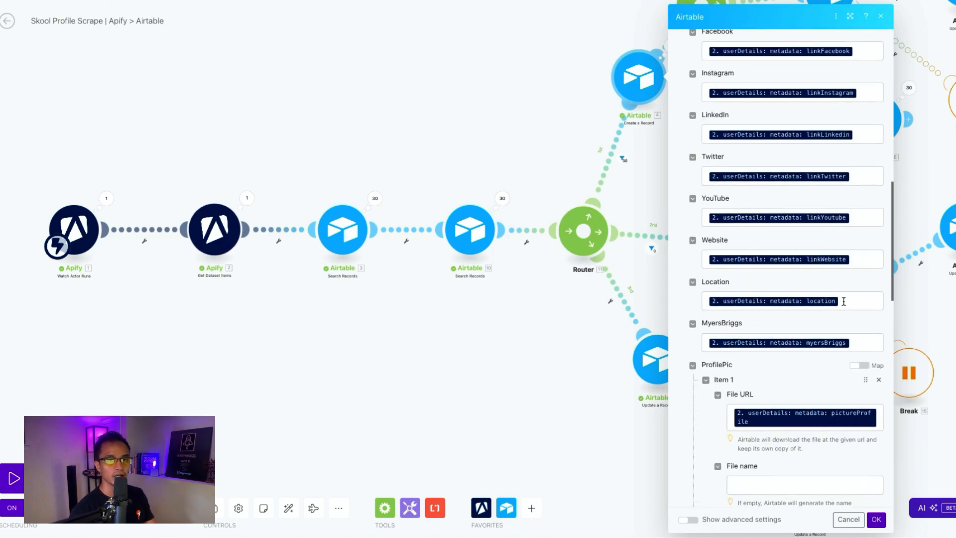
scroll(712, 336, down, 2)
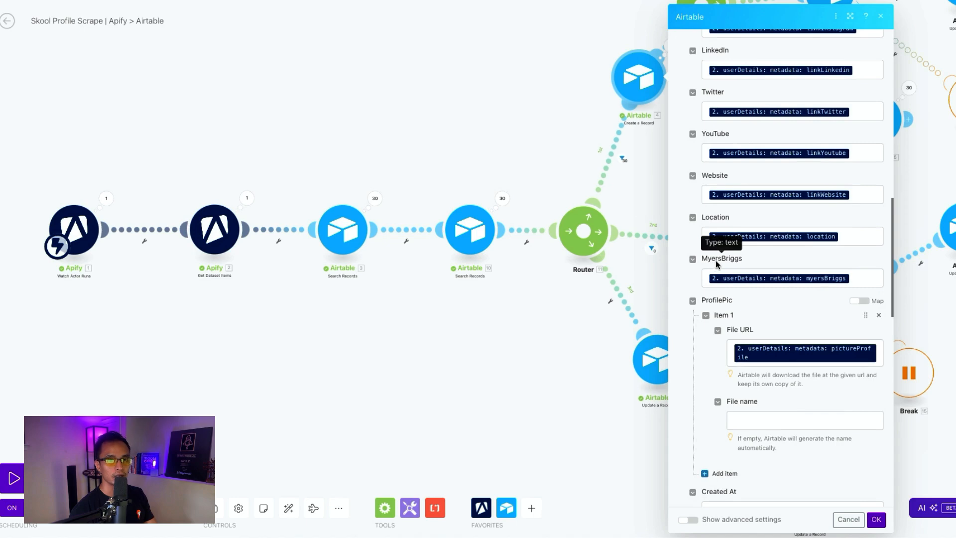
scroll(722, 264, down, 1)
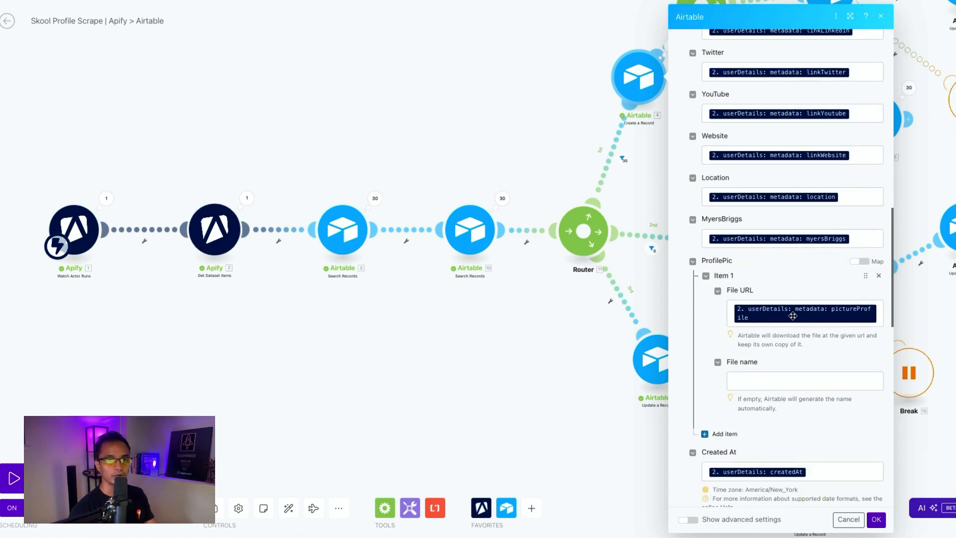
Step: Examine the source of the First Name mapping in the userDetails collection of Get Dataset Items, collapsing both Search Records groups
scroll(755, 282, up, 9)
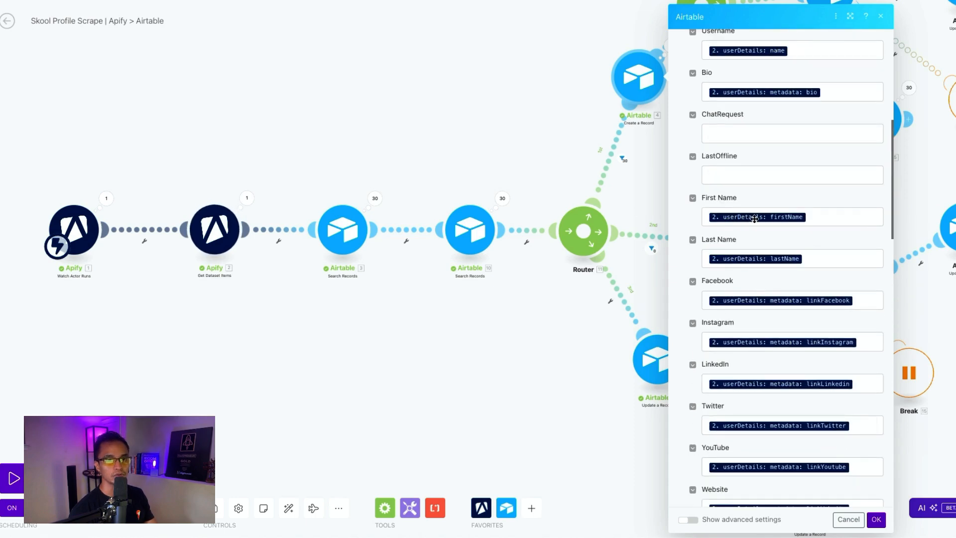
click(818, 217)
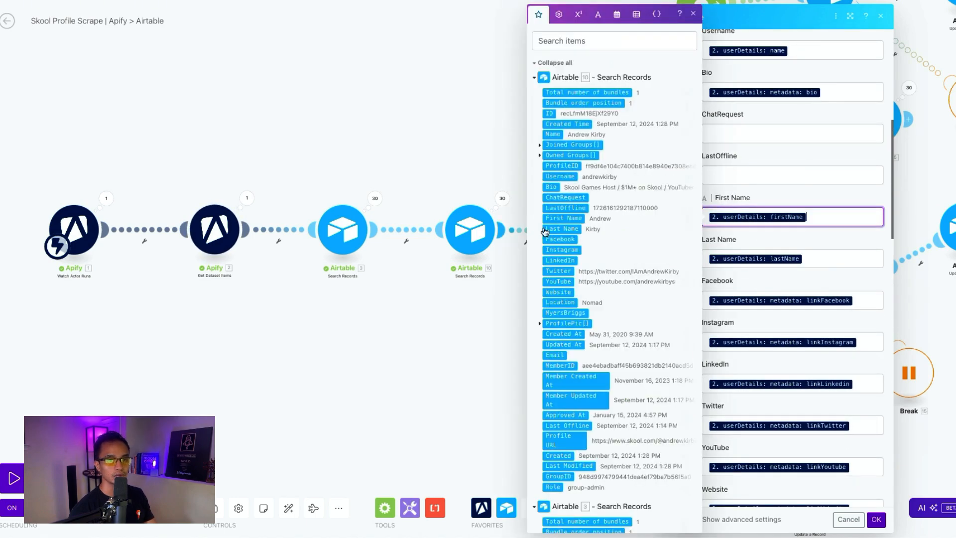
click(536, 78)
click(534, 94)
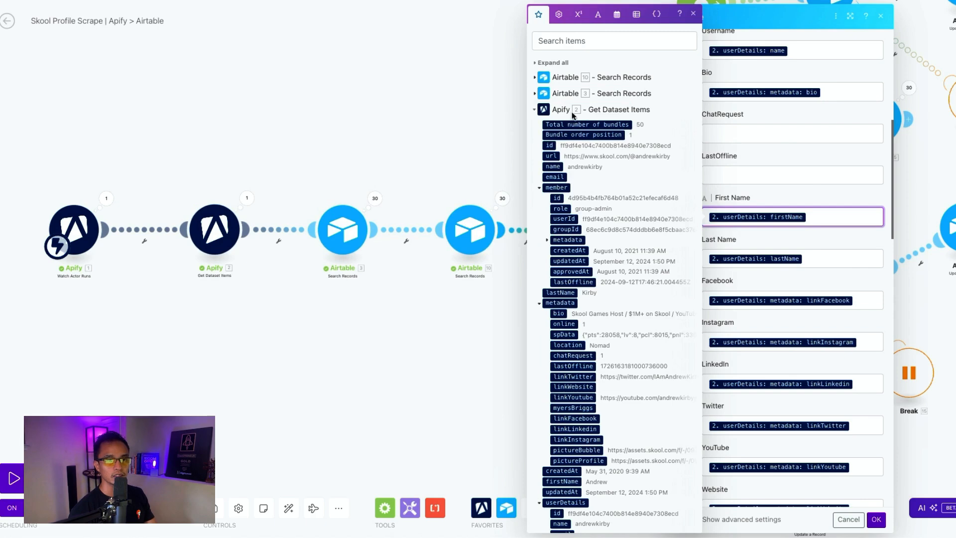
scroll(617, 214, down, 5)
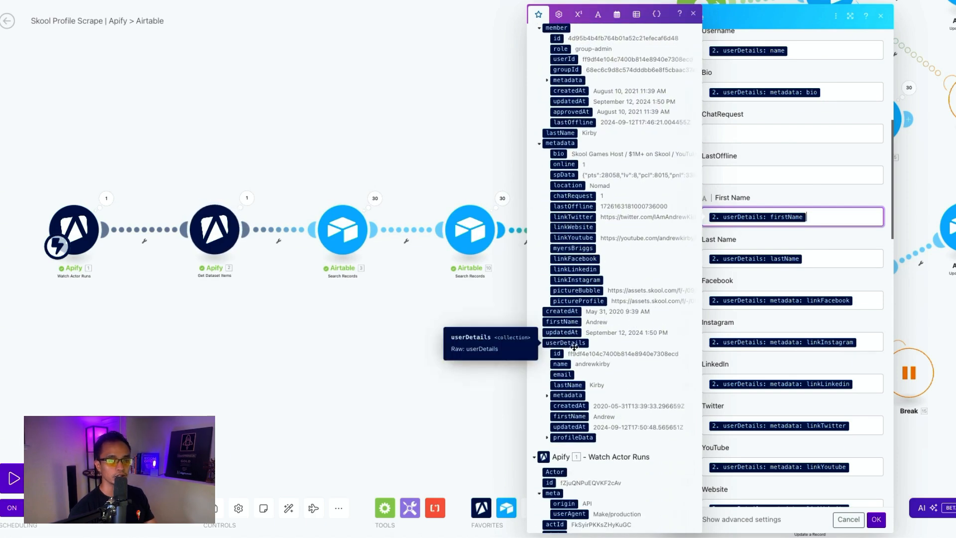
scroll(573, 361, down, 1)
scroll(573, 361, down, 1)
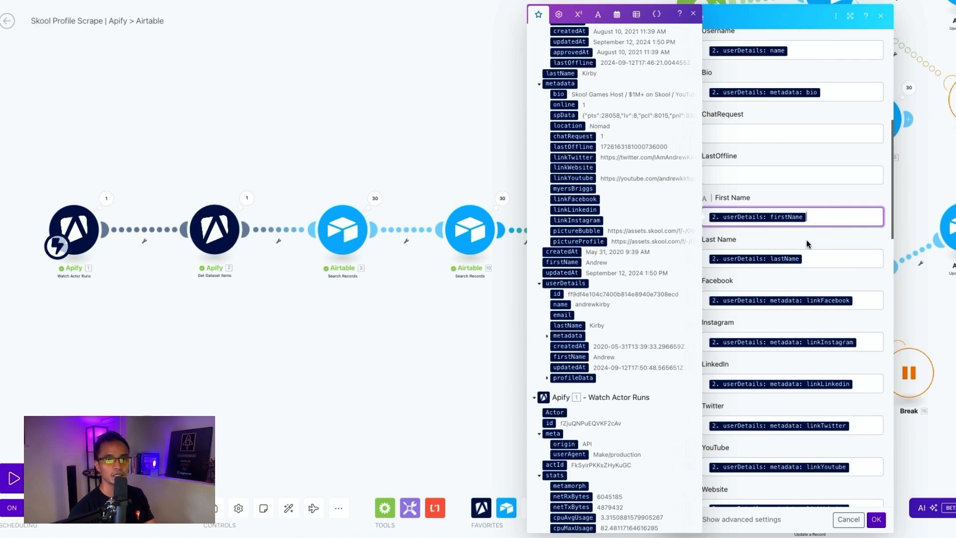
click(828, 240)
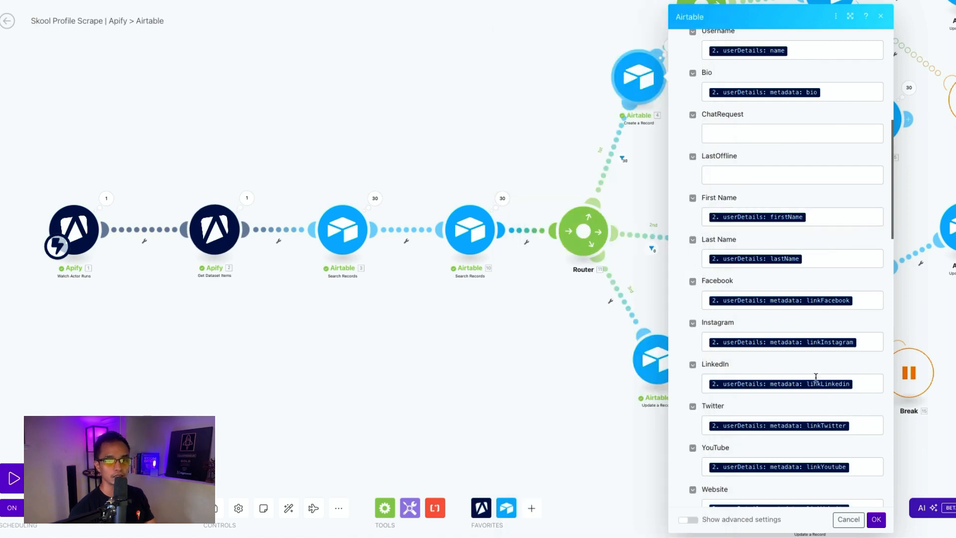
Step: Check the ProfilePic, Created At and Updated At mappings of the Create a Record module, and clear the Email mapping
scroll(812, 433, down, 10)
scroll(810, 436, up, 4)
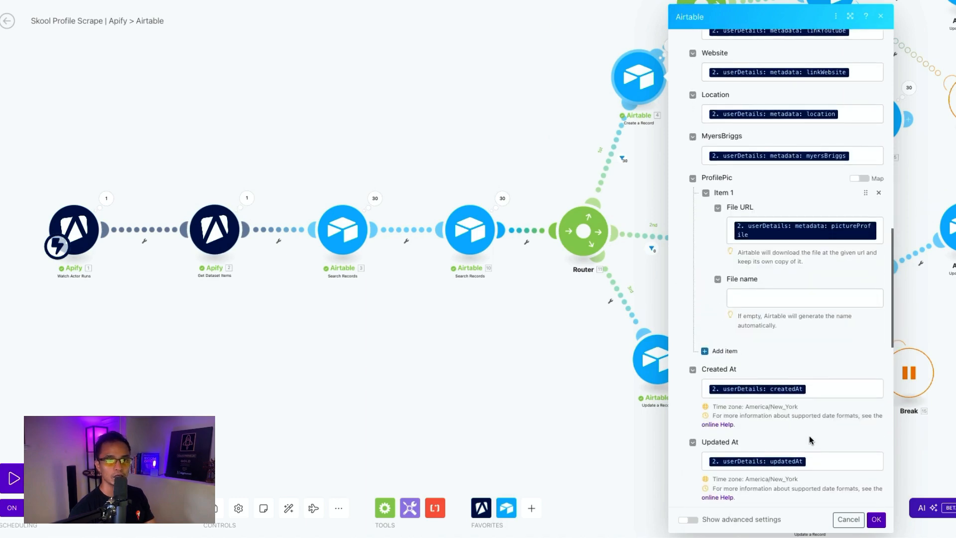
scroll(808, 435, down, 3)
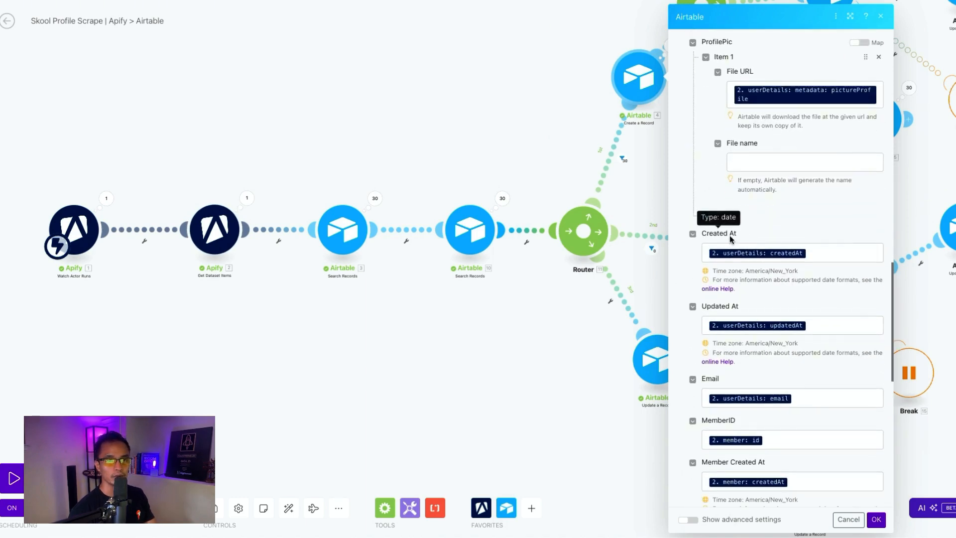
click(817, 326)
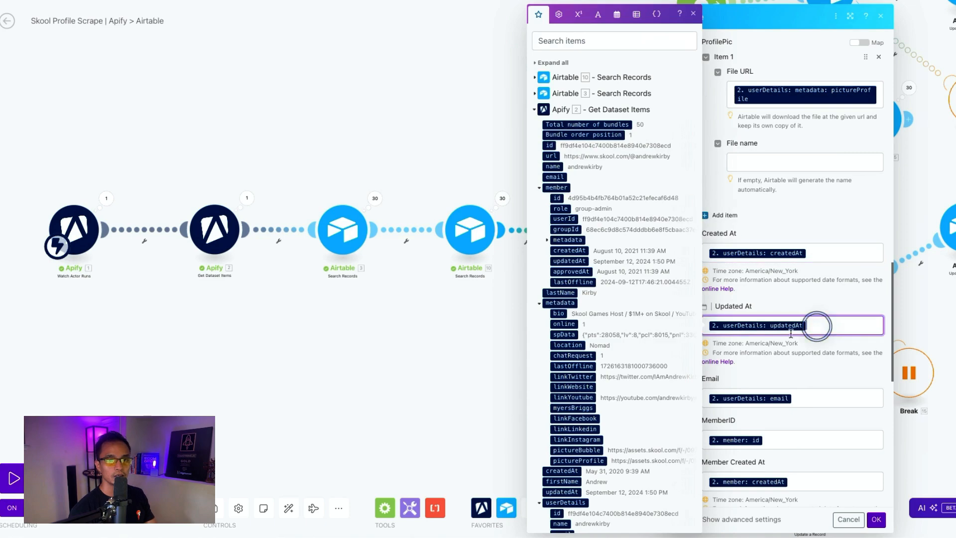
scroll(803, 341, down, 1)
click(804, 342)
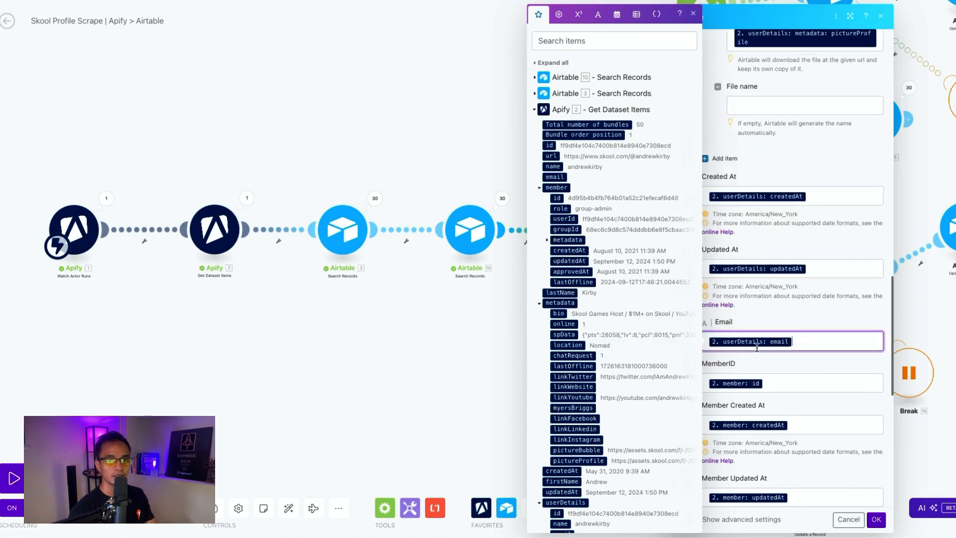
scroll(762, 348, down, 1)
scroll(767, 351, down, 1)
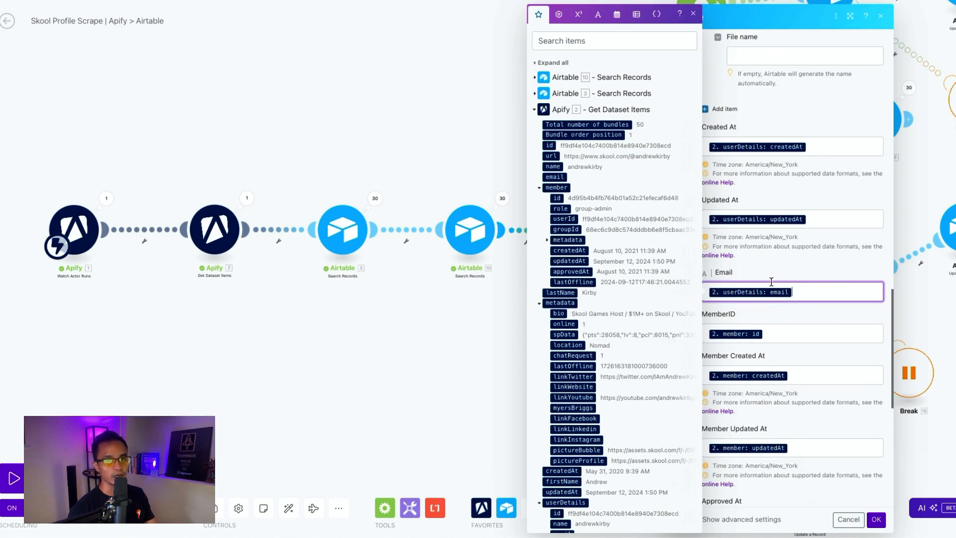
key(BackSpace)
click(758, 271)
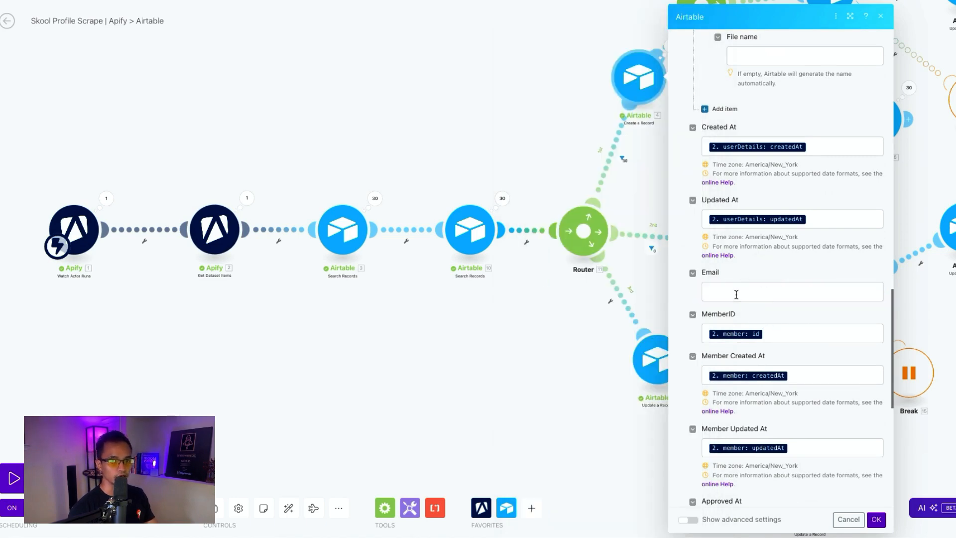
Step: Clear the MemberID, Member Created At and Member Updated At mappings in the Create a Record module
scroll(806, 316, down, 2)
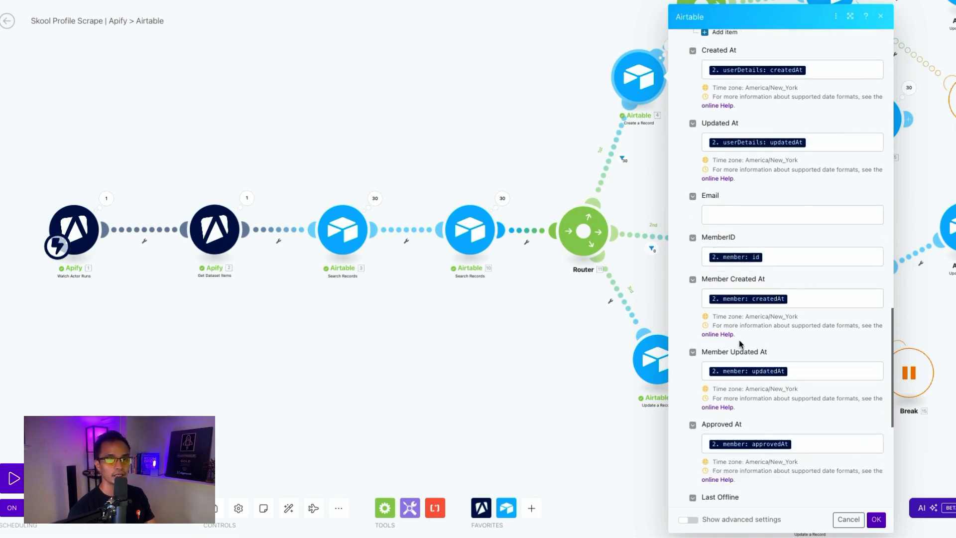
scroll(740, 343, down, 1)
click(782, 198)
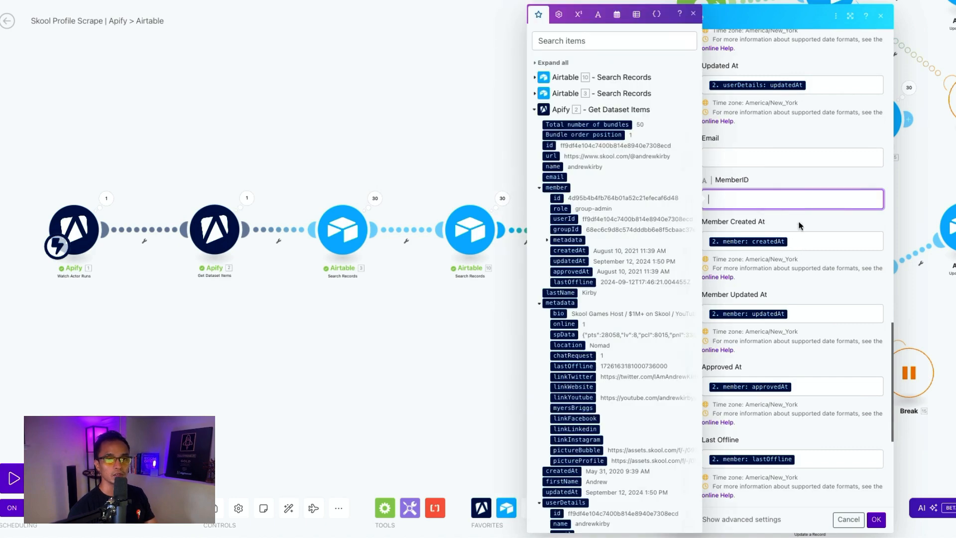
click(797, 240)
key(BackSpace)
click(796, 314)
key(BackSpace)
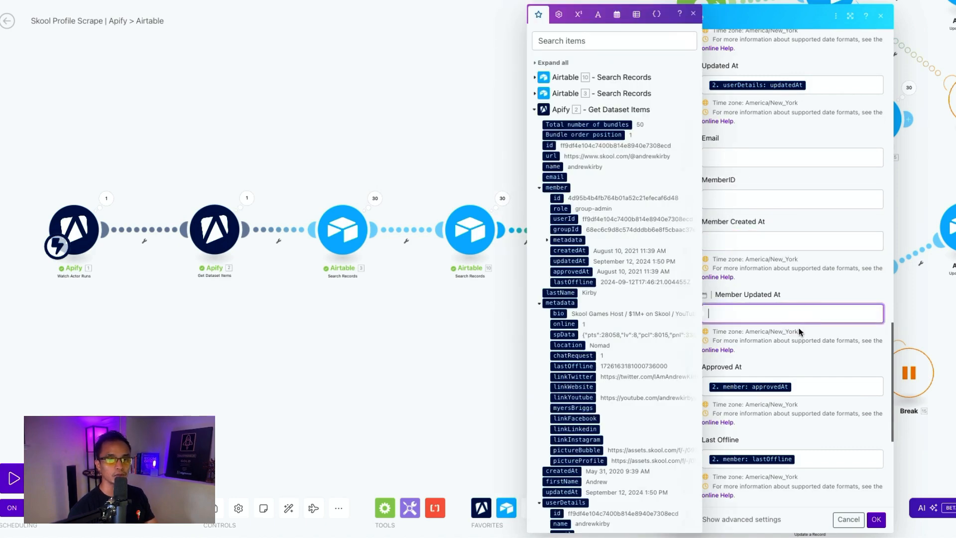
Step: Clear the Approved At and Last Offline mappings in the Create a Record module
scroll(808, 342, down, 3)
click(803, 273)
key(BackSpace)
click(802, 349)
key(BackSpace)
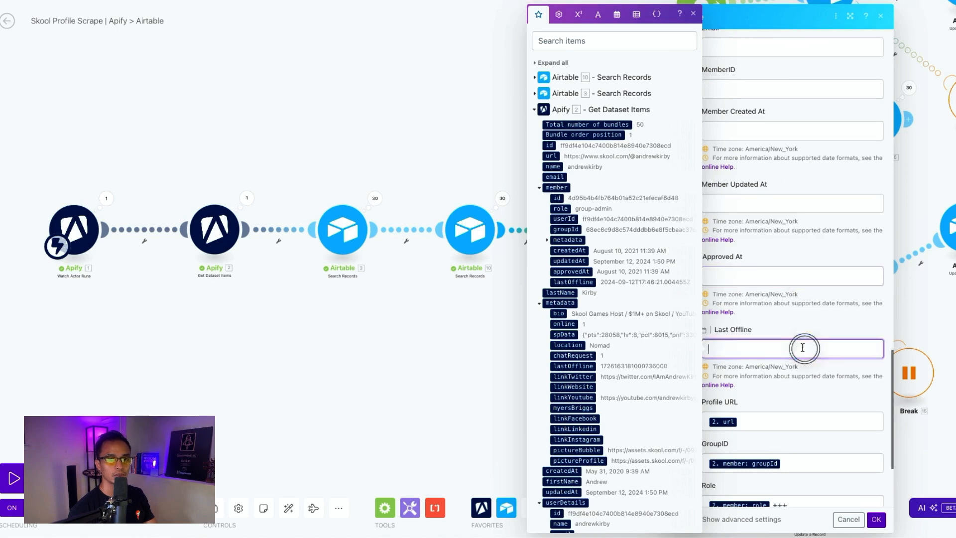
Step: Keep the Profile URL mapping and clear the GroupID mapping in the Create a Record module
scroll(804, 347, down, 2)
scroll(723, 306, down, 2)
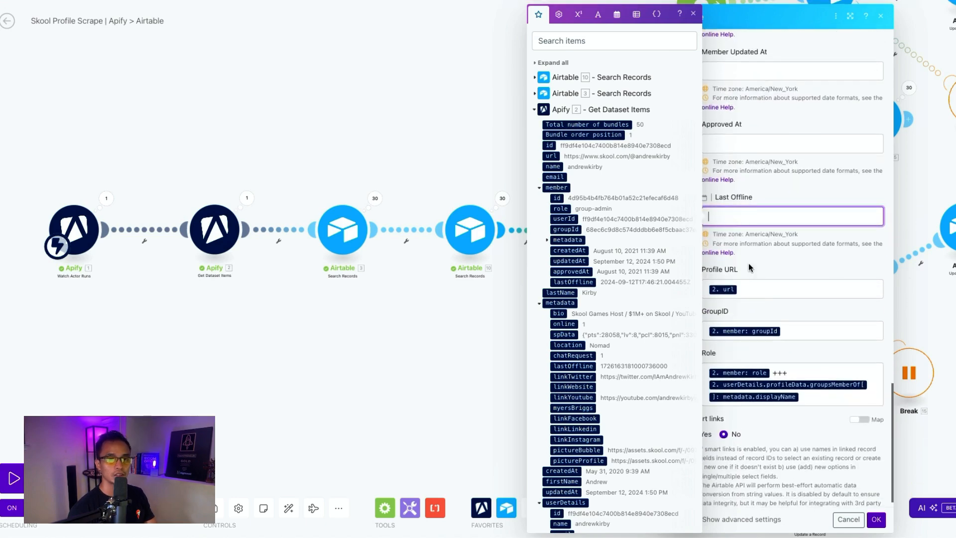
click(749, 263)
drag(707, 271, 721, 273)
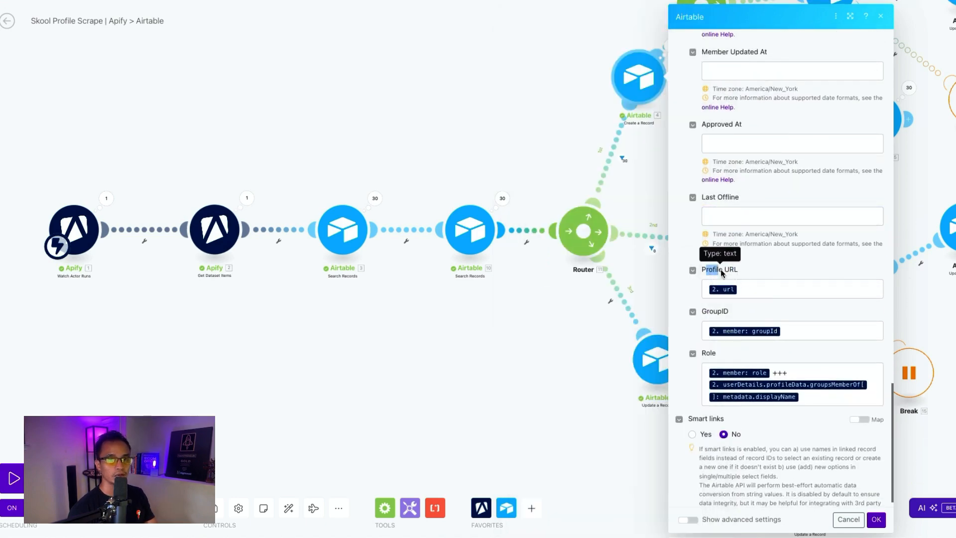
click(789, 329)
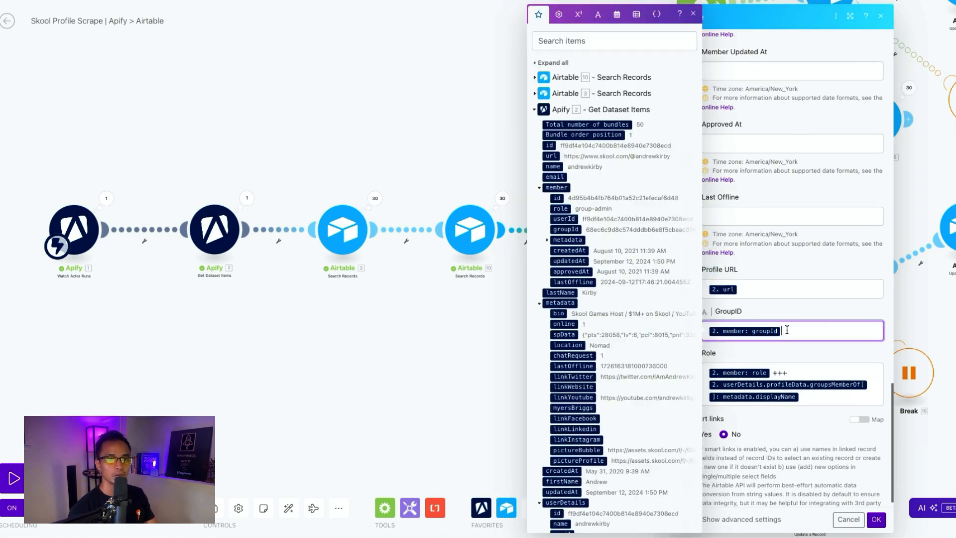
key(BackSpace)
Step: Clear the whole Role mapping, including the group display name, and save the Create a Record module
scroll(817, 317, down, 1)
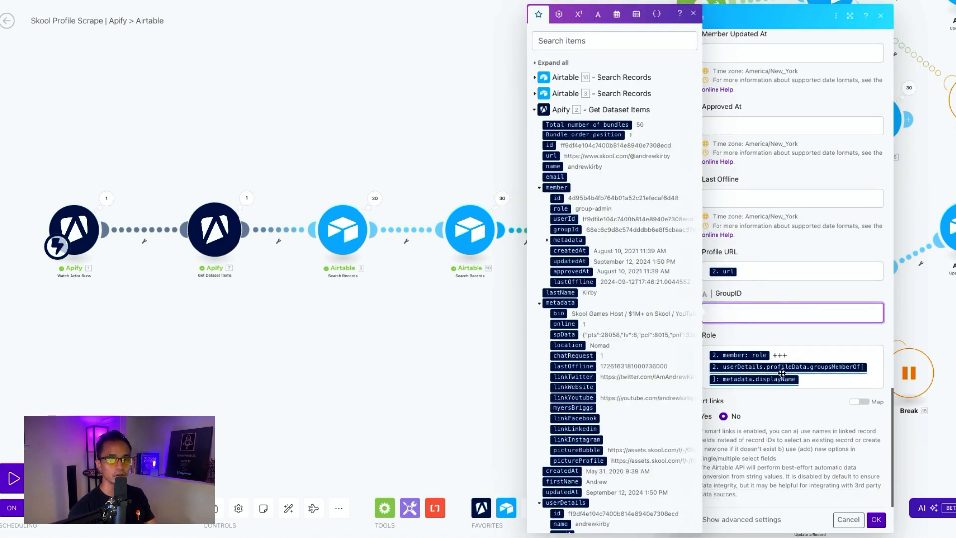
click(807, 380)
key(BackSpace)
key(BackSpace)
key(BackSpace)
key(BackSpace)
key(BackSpace)
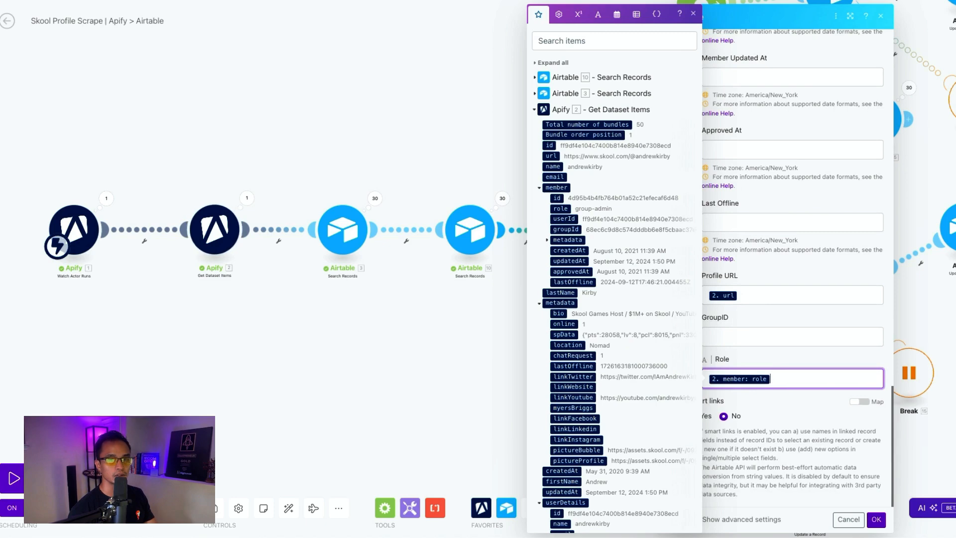
click(781, 361)
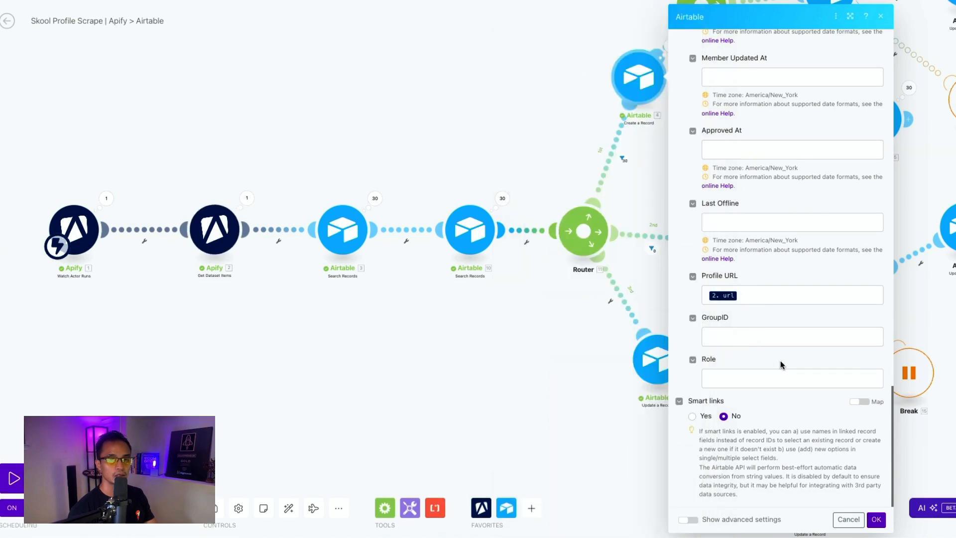
click(877, 521)
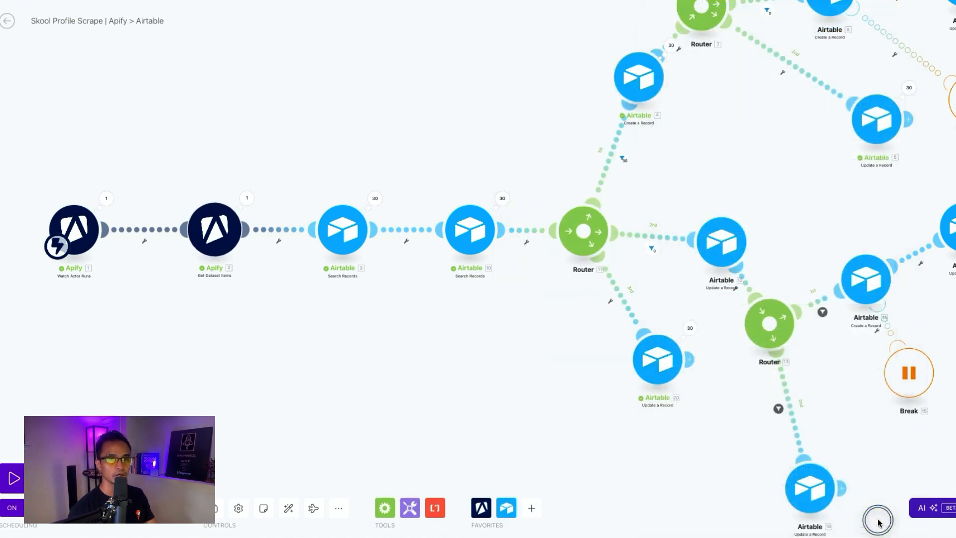
Step: Examine the groupsCreatedByUser filter condition on the first route of the router after the Create a Record module
drag(728, 173, 631, 271)
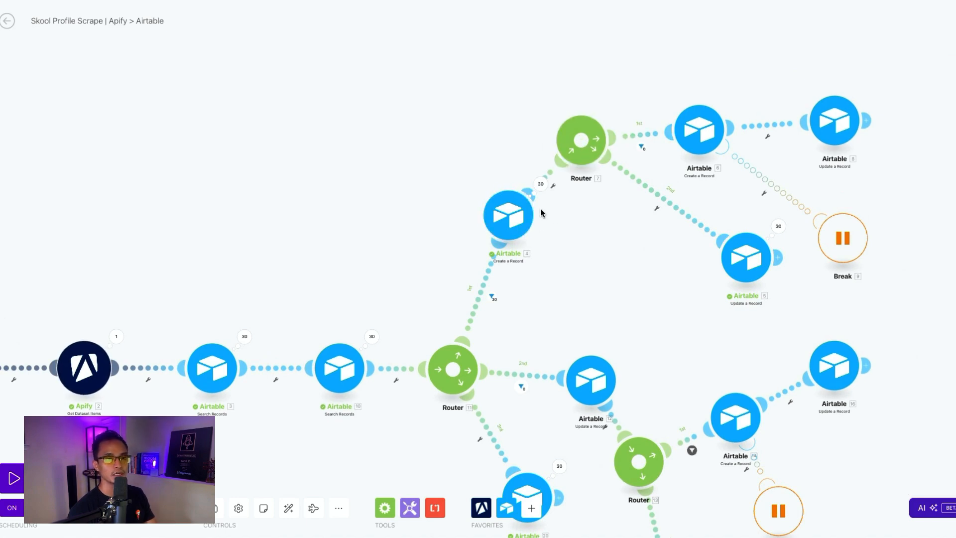
click(648, 141)
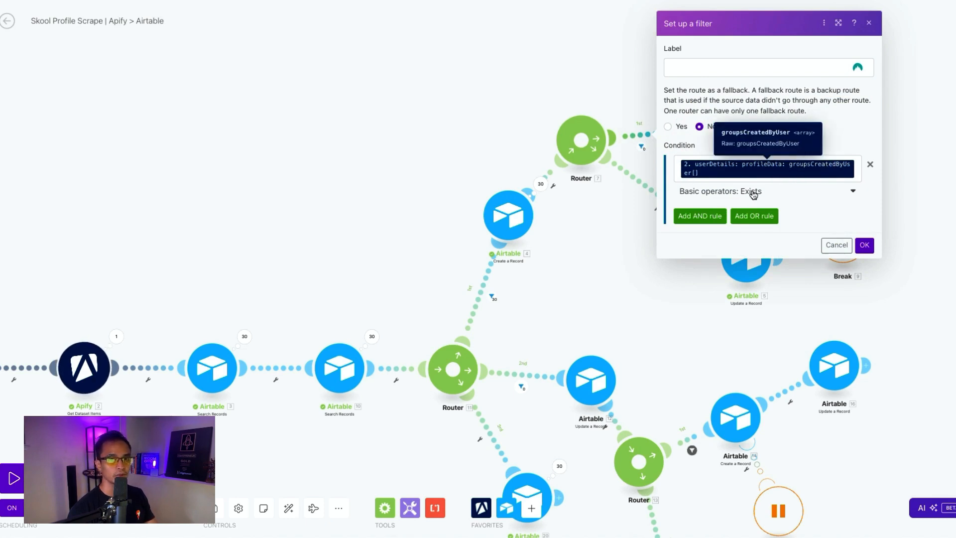
click(571, 84)
Step: Open the Create a Record module on the filtered first route and examine its Skool Groups table and Name mapping
drag(711, 132, 705, 104)
click(705, 103)
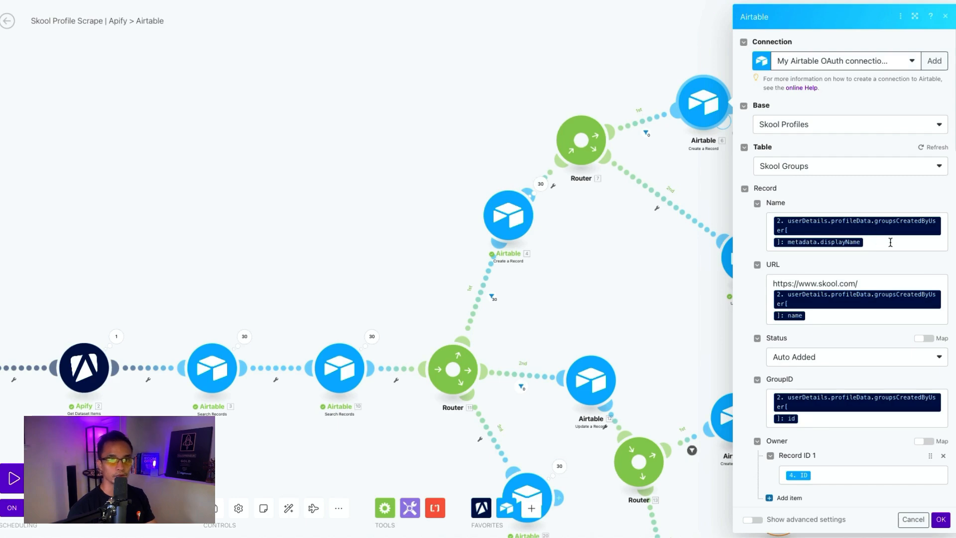
click(875, 243)
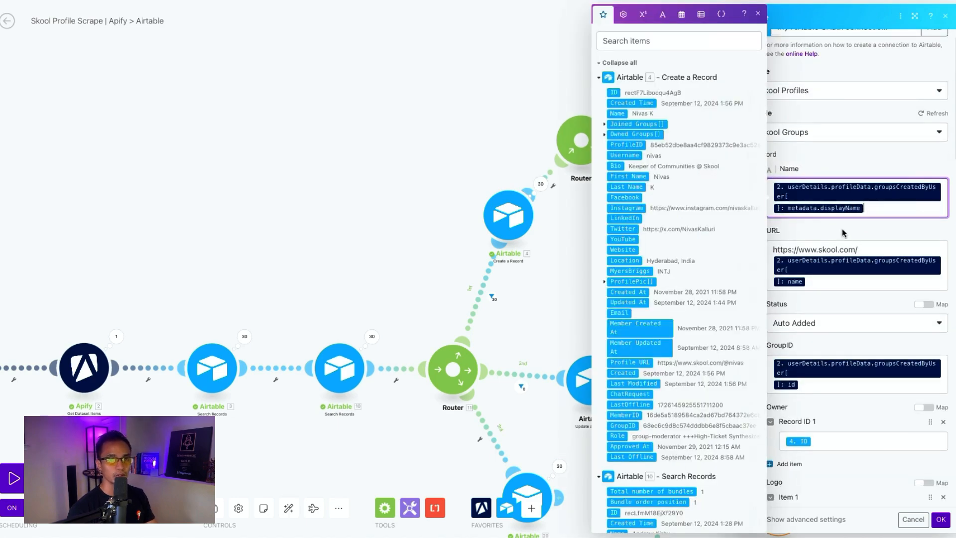
click(842, 230)
scroll(822, 280, down, 1)
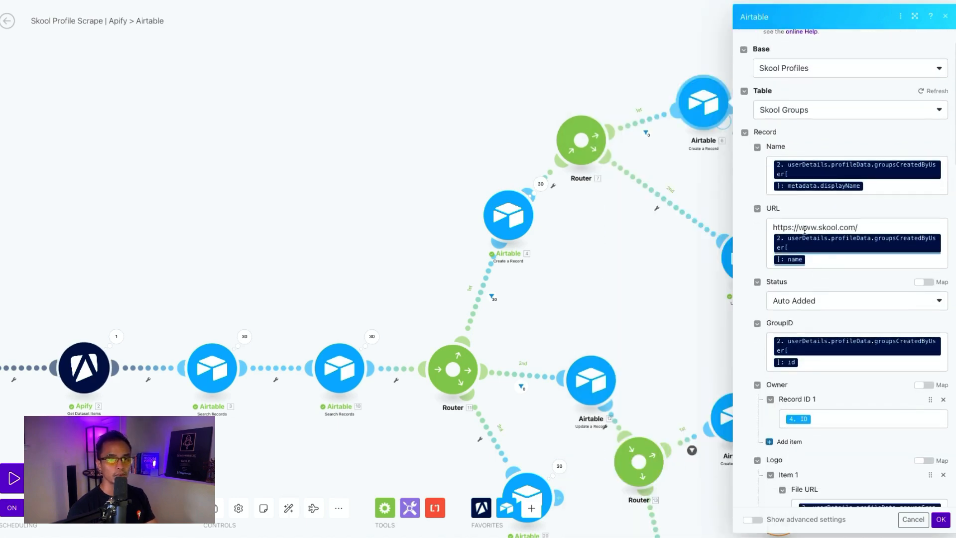
click(772, 228)
click(884, 222)
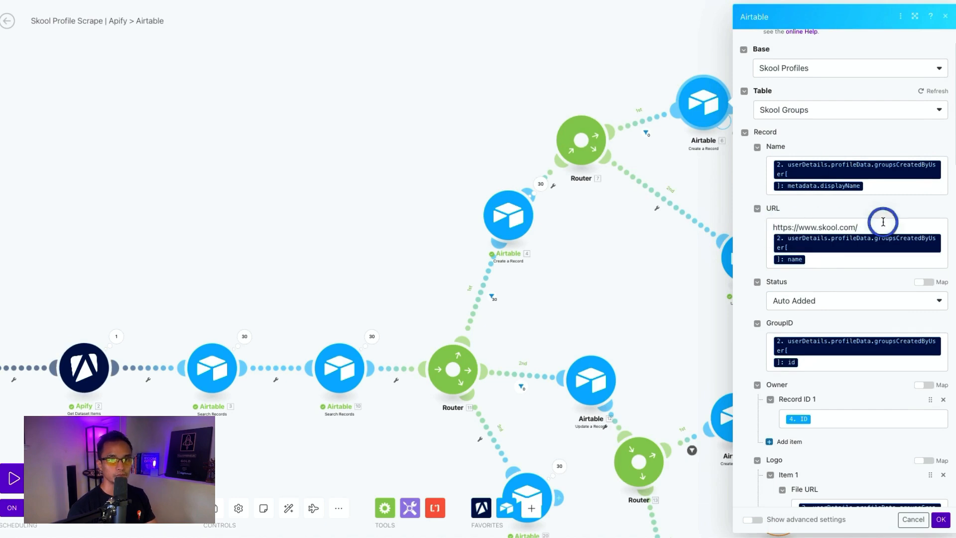
drag(884, 221, 866, 226)
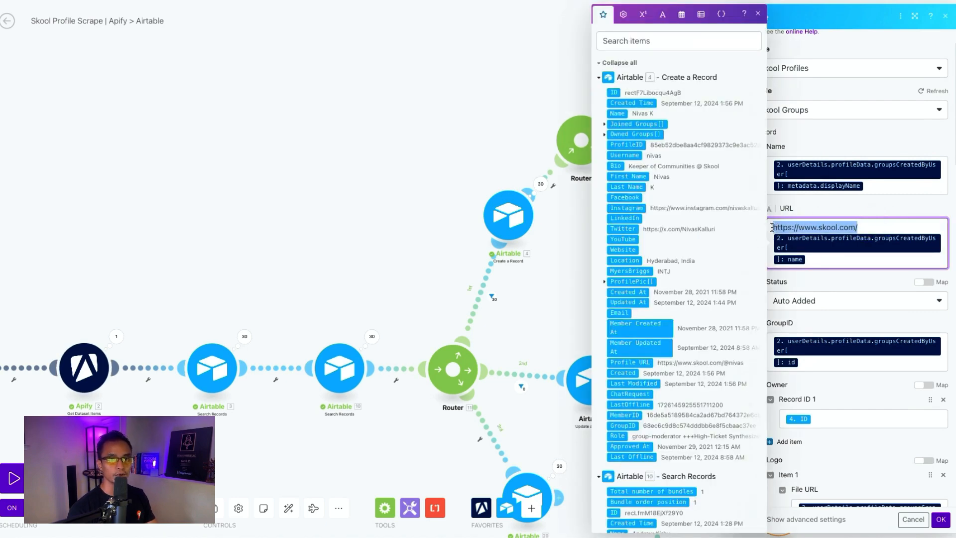
click(798, 228)
click(854, 226)
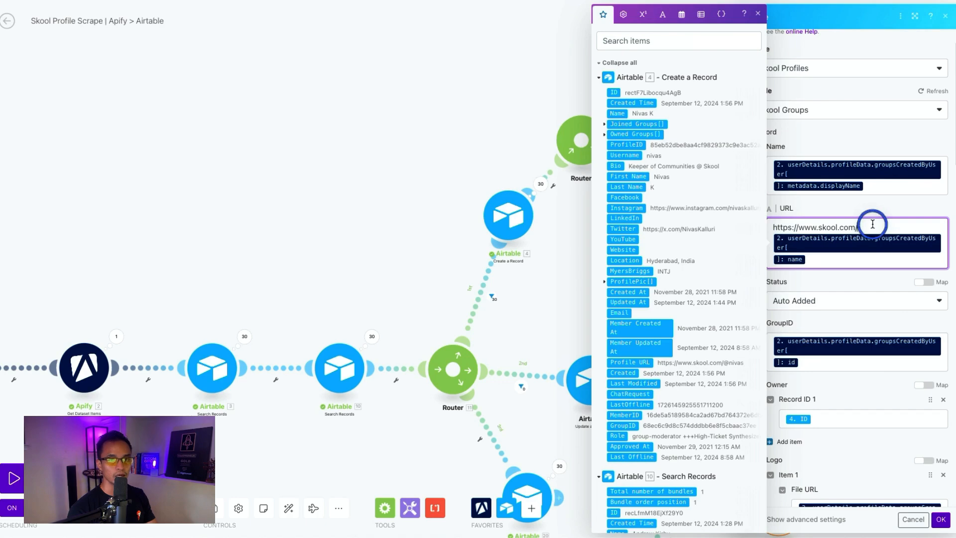
drag(874, 224, 832, 225)
click(866, 226)
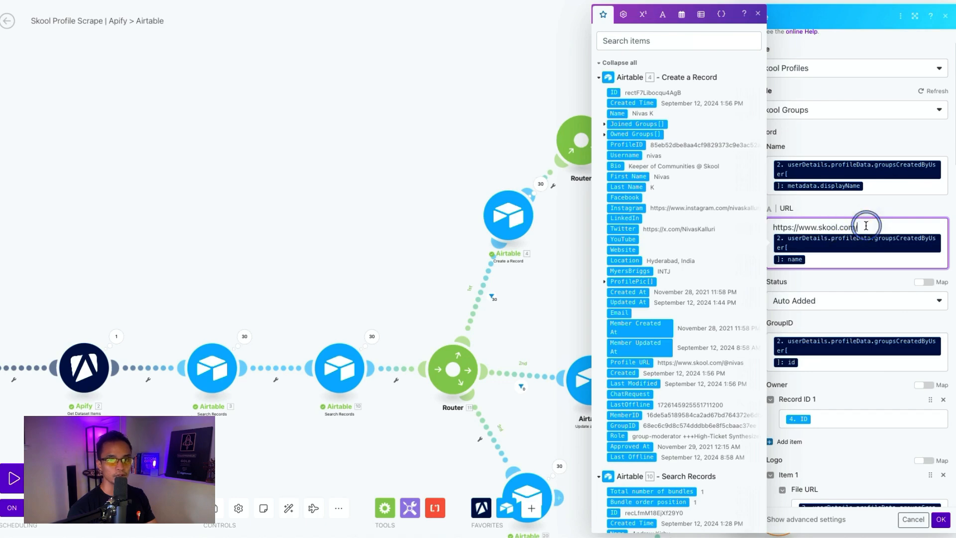
click(811, 264)
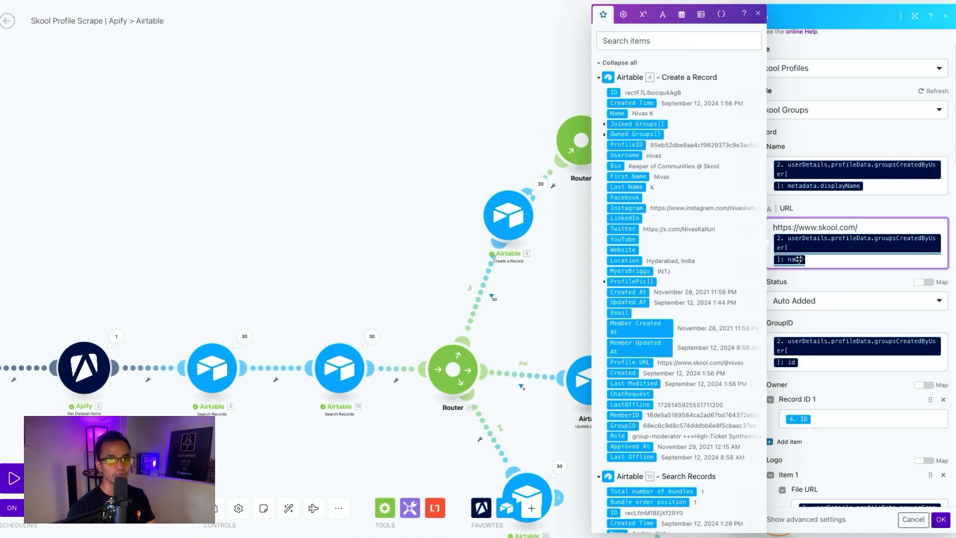
scroll(805, 234, down, 1)
click(805, 233)
Step: Review the Status, GroupID and Owner record ID mappings of the Skool Groups Create a Record module
scroll(792, 231, down, 1)
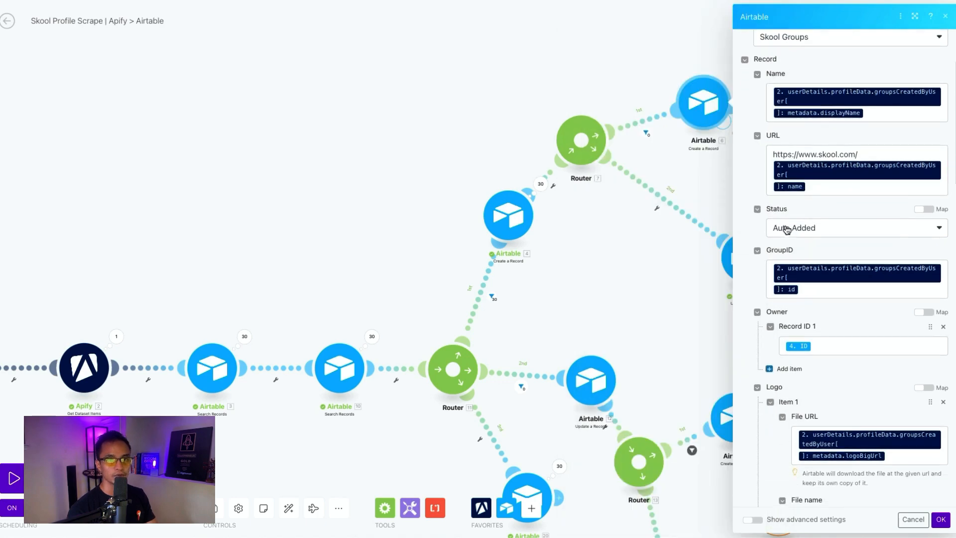
scroll(826, 236, down, 1)
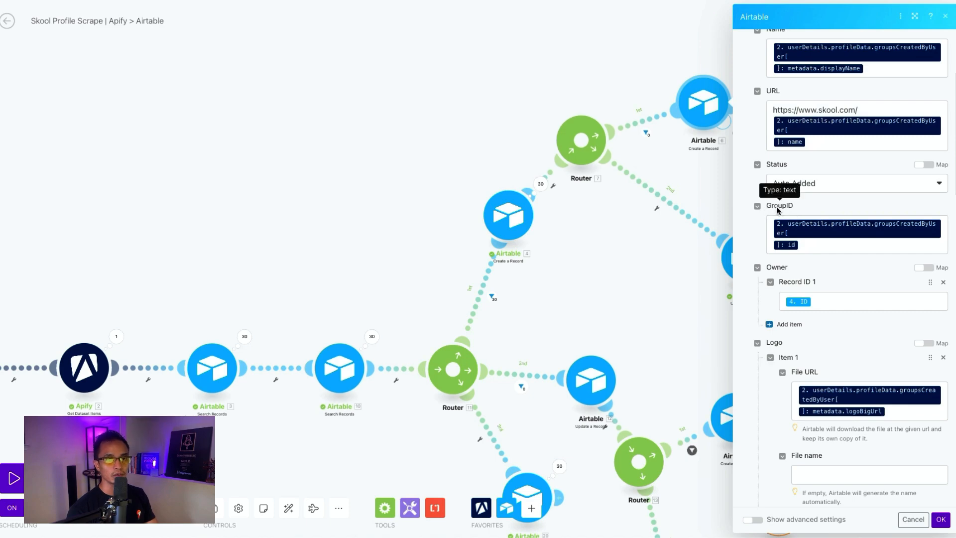
click(813, 246)
scroll(831, 278, down, 3)
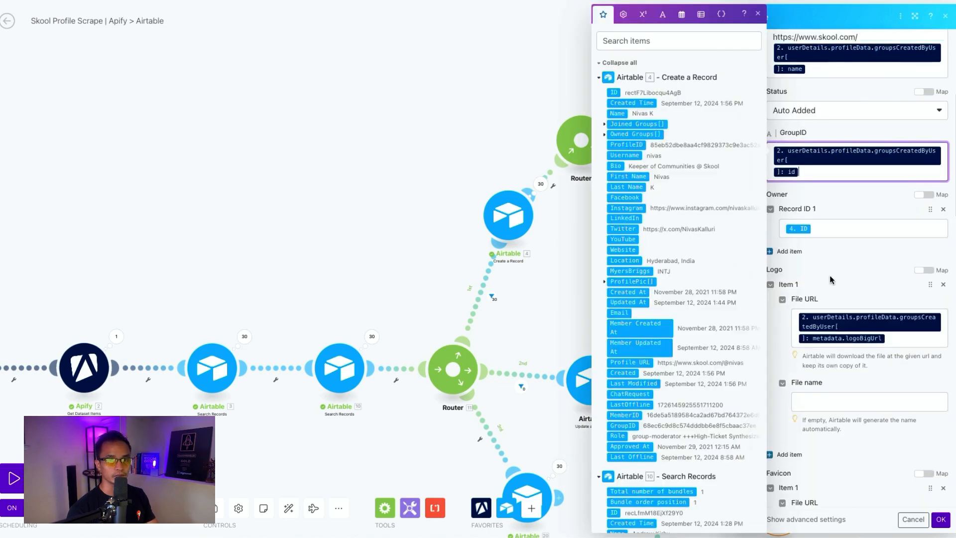
click(823, 205)
click(819, 183)
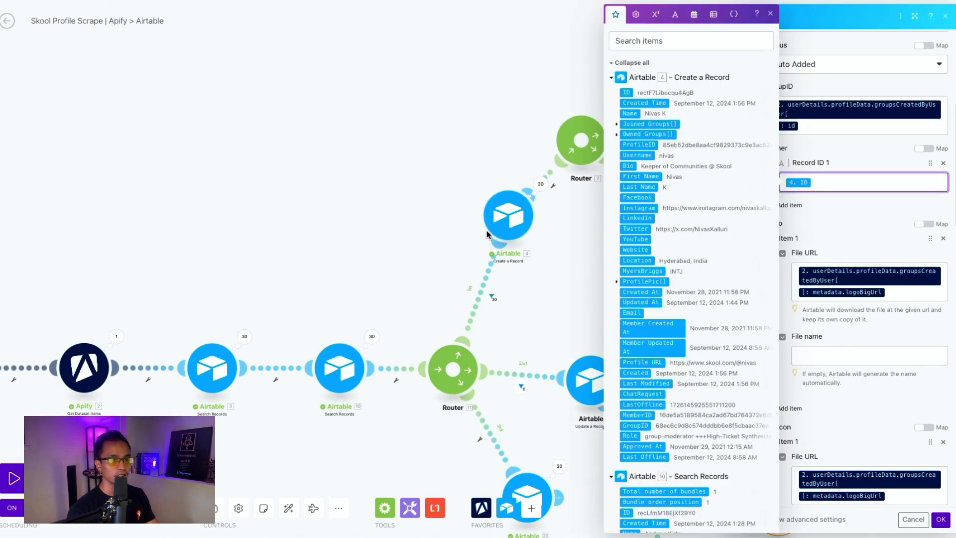
click(851, 210)
Step: Review the file URL mappings for Logo and Favicon in the Skool Groups Create a Record module
scroll(882, 213, down, 2)
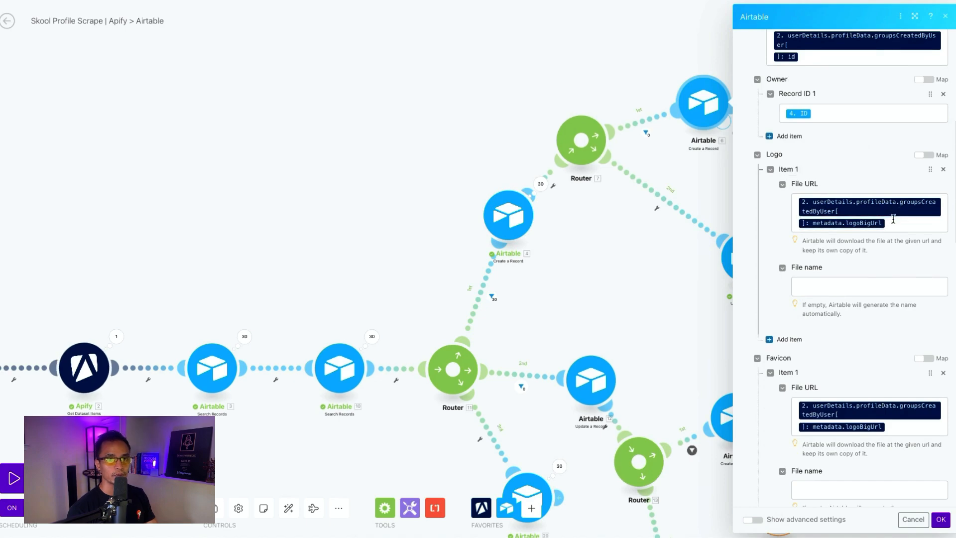
click(861, 225)
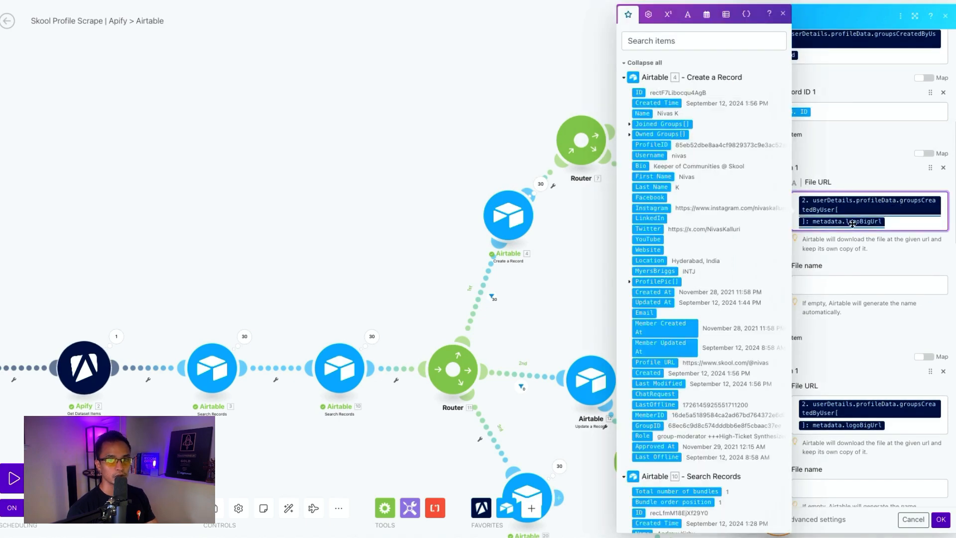
click(843, 279)
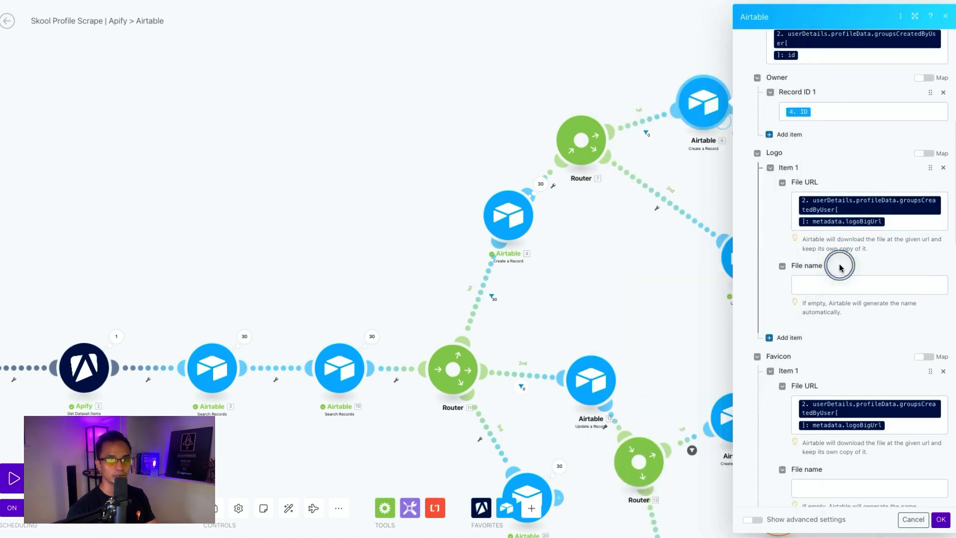
scroll(822, 234, down, 2)
scroll(814, 210, down, 3)
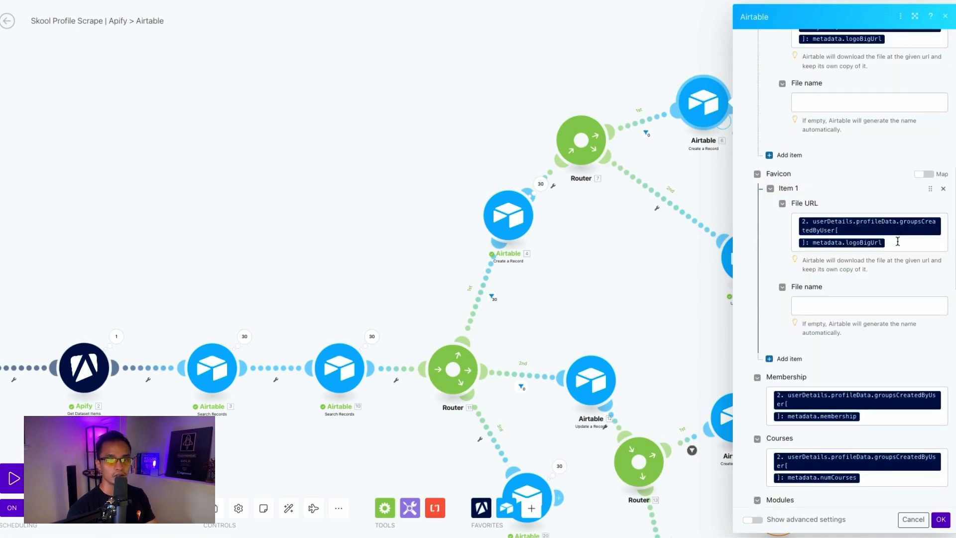
Step: Clear the Favicon File URL mapping in the Skool Groups Create a Record module
click(906, 246)
key(ctrl+a)
key(BackSpace)
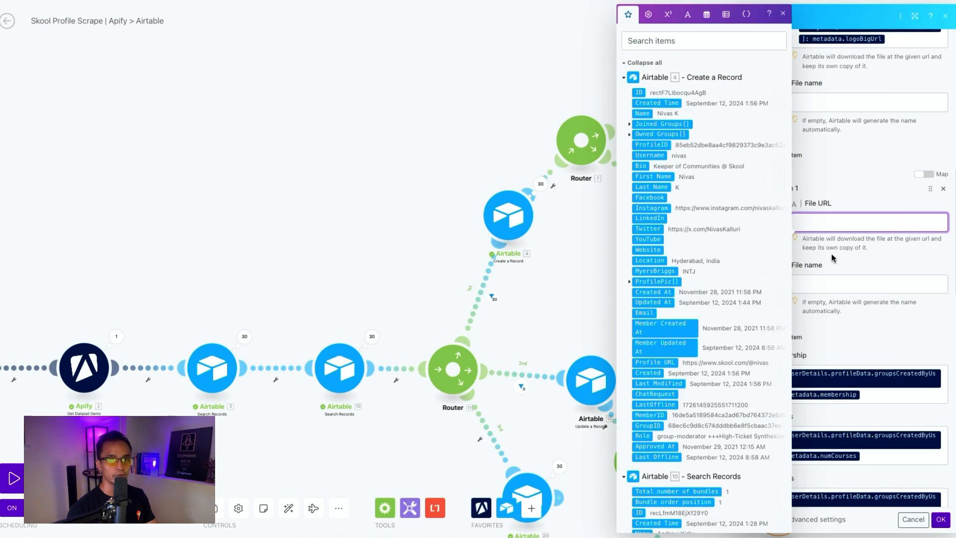
scroll(835, 258, down, 1)
click(811, 255)
Step: Review the Membership, Courses, Modules, Total Posts, Total Admins and Total Members mappings to the group metadata
scroll(817, 244, down, 3)
click(825, 224)
scroll(783, 241, down, 2)
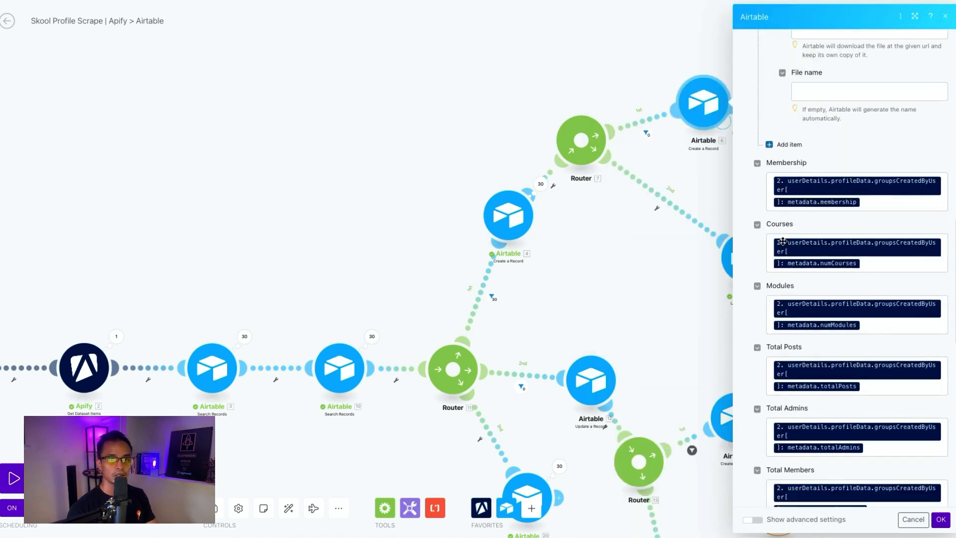
scroll(790, 202, down, 1)
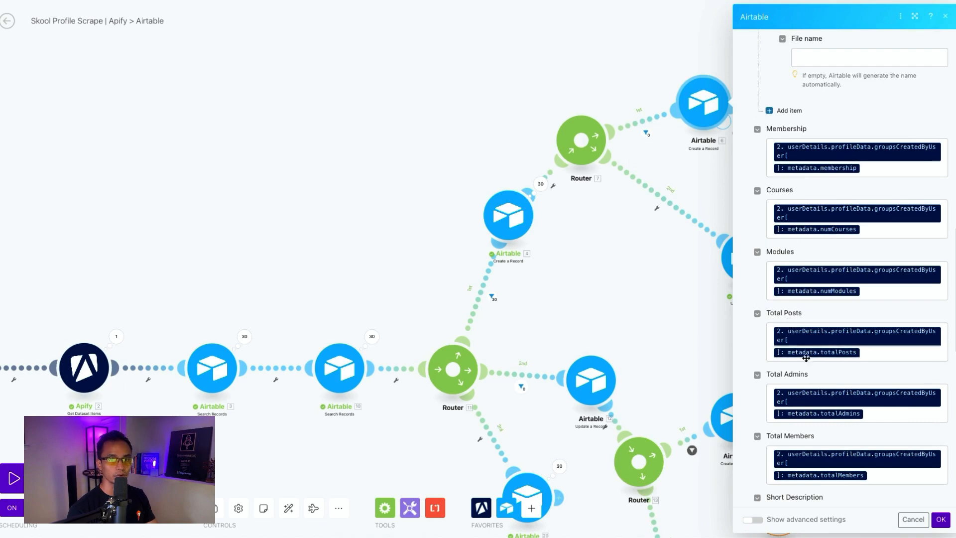
scroll(795, 369, down, 1)
scroll(795, 396, down, 2)
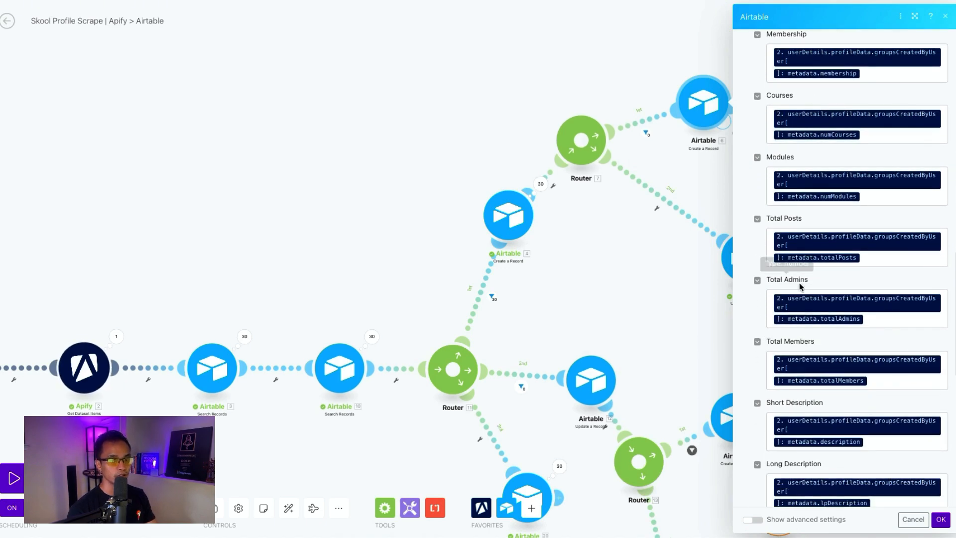
scroll(846, 310, down, 2)
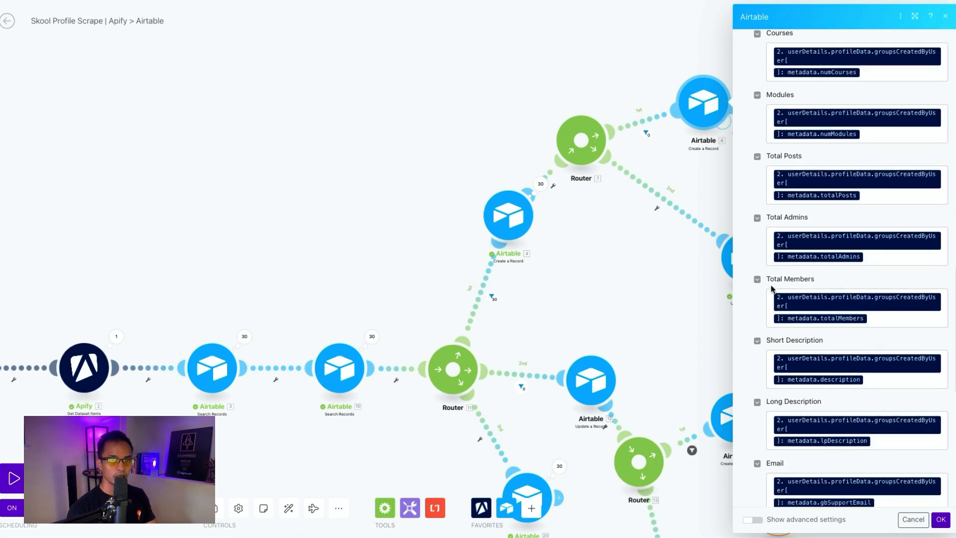
Step: Examine the Short Description, Long Description and Email mappings to the group metadata
scroll(794, 333, down, 2)
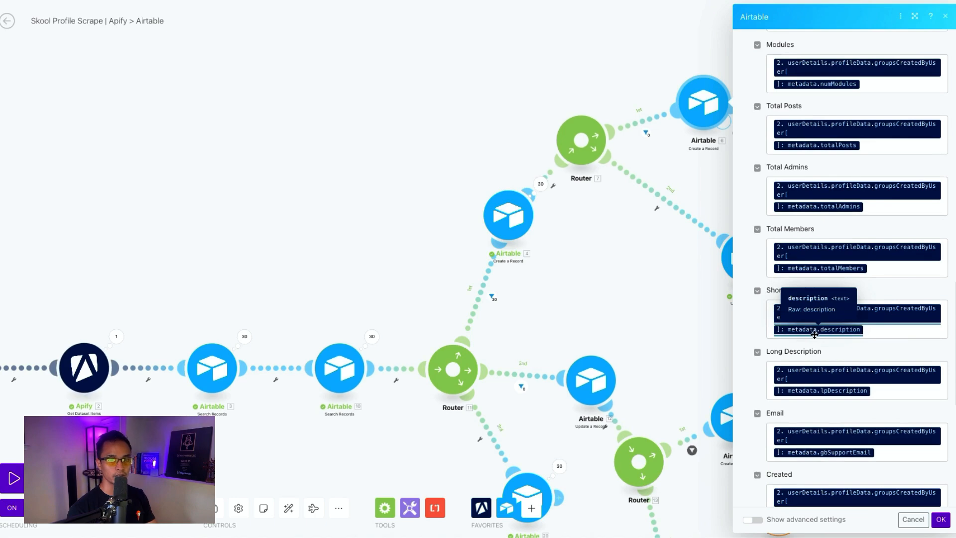
scroll(862, 348, down, 2)
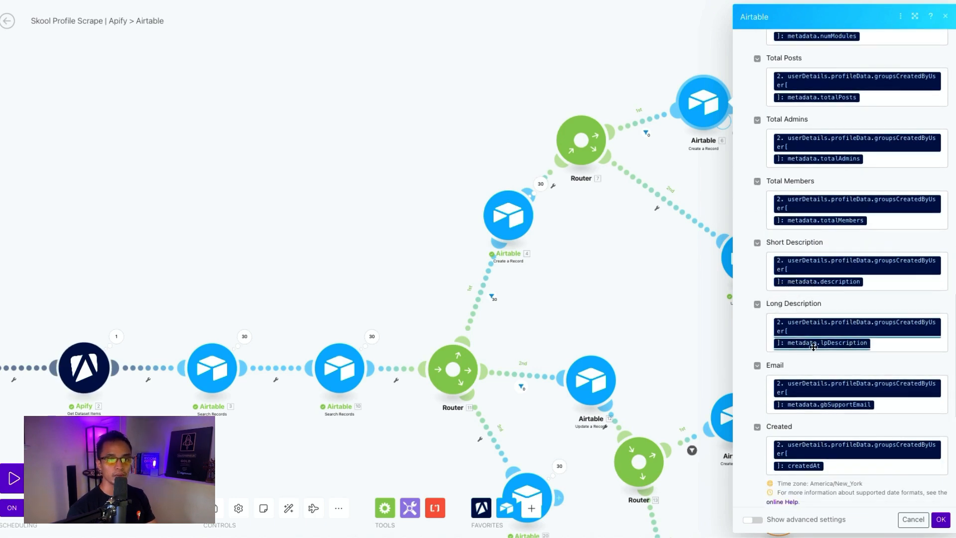
click(856, 343)
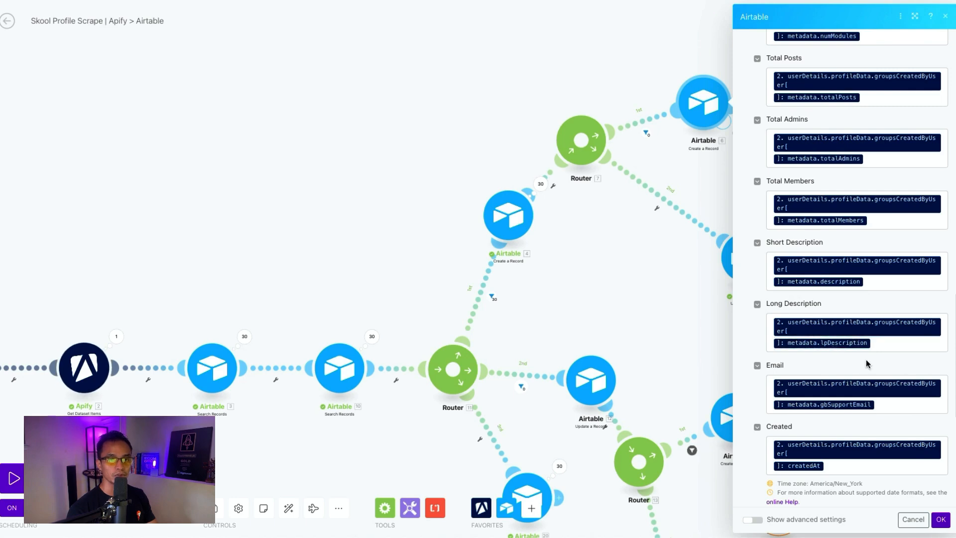
scroll(856, 344, down, 3)
click(867, 329)
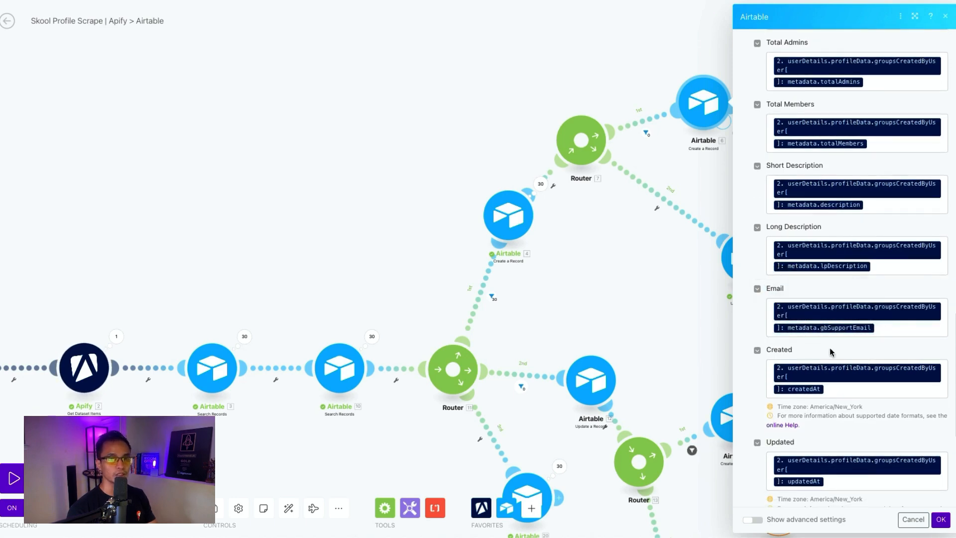
scroll(880, 332, down, 3)
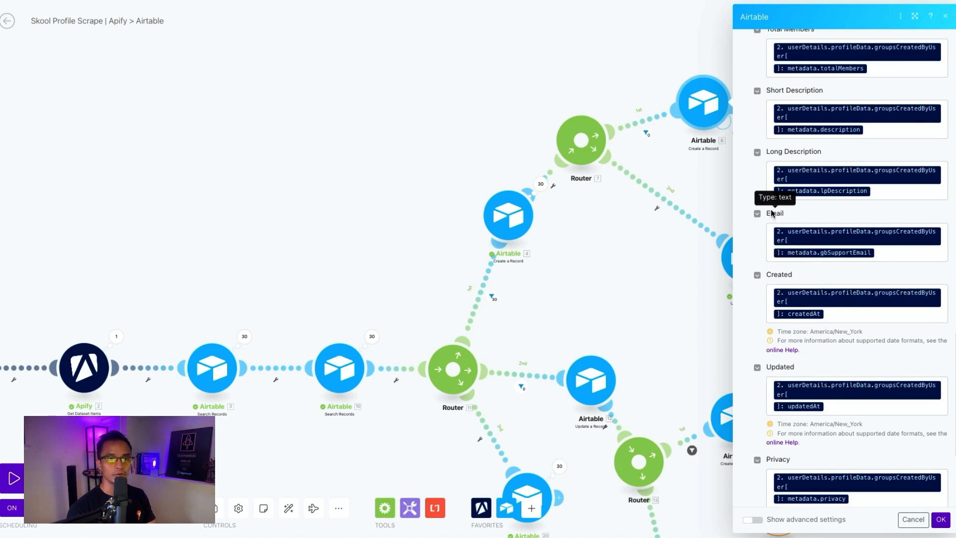
click(841, 259)
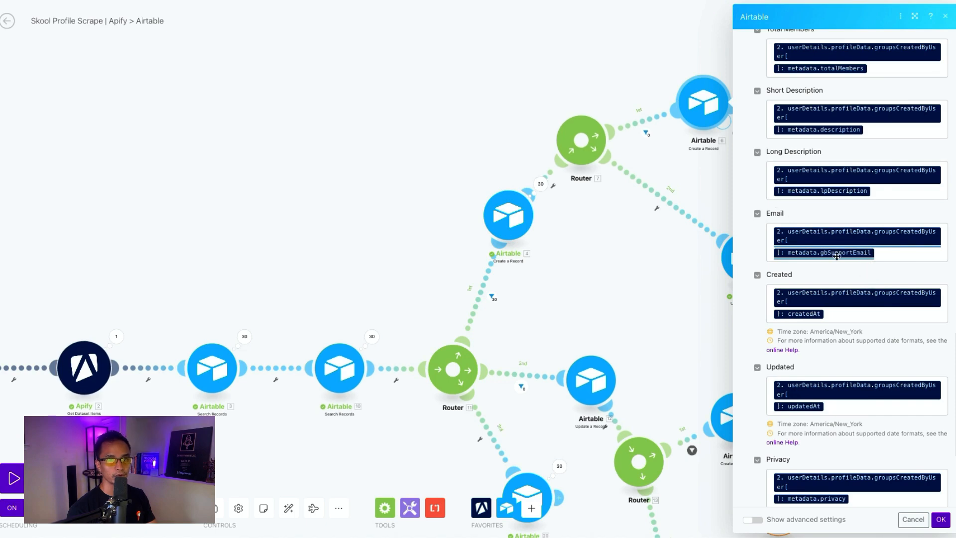
scroll(797, 249, down, 1)
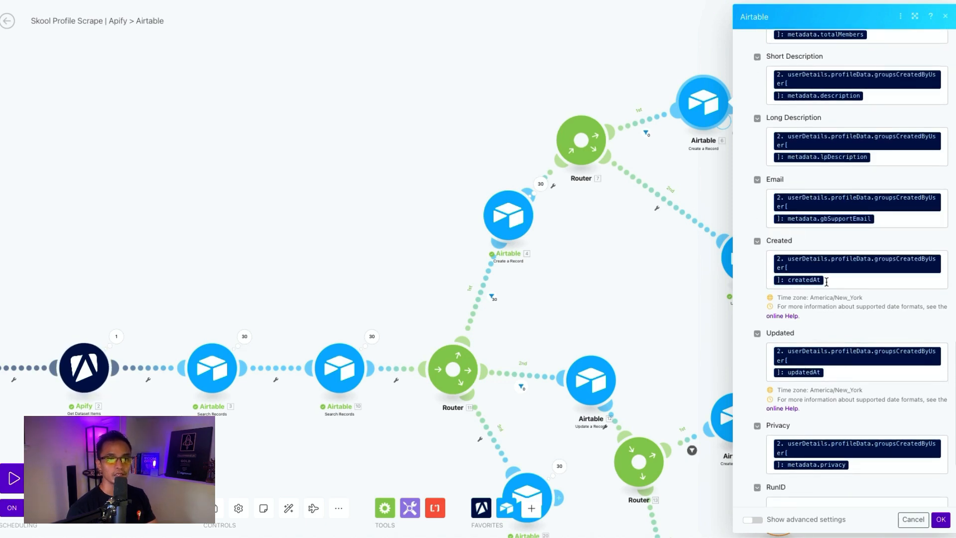
Step: Review the Created, Updated and Privacy mappings and save the Skool Groups Create a Record module
scroll(832, 309, down, 4)
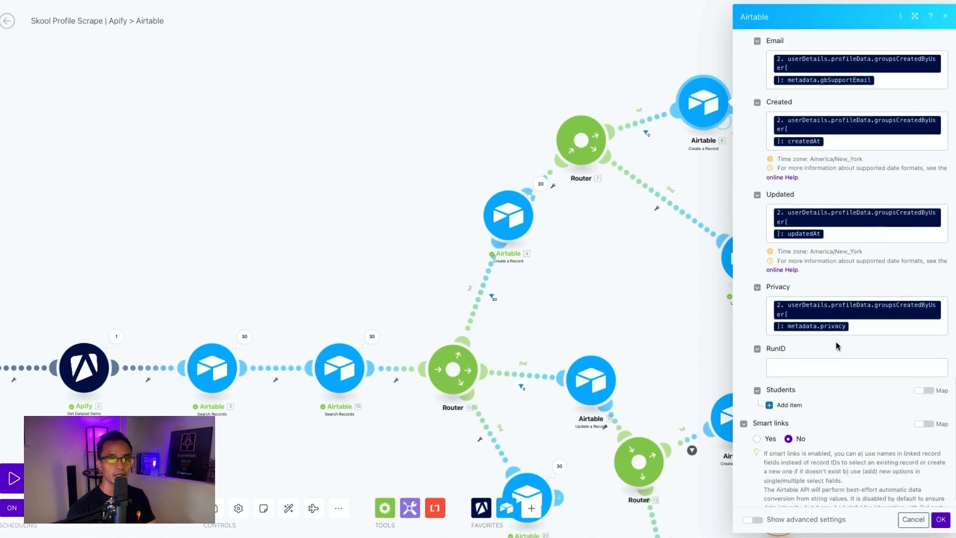
scroll(857, 376, down, 1)
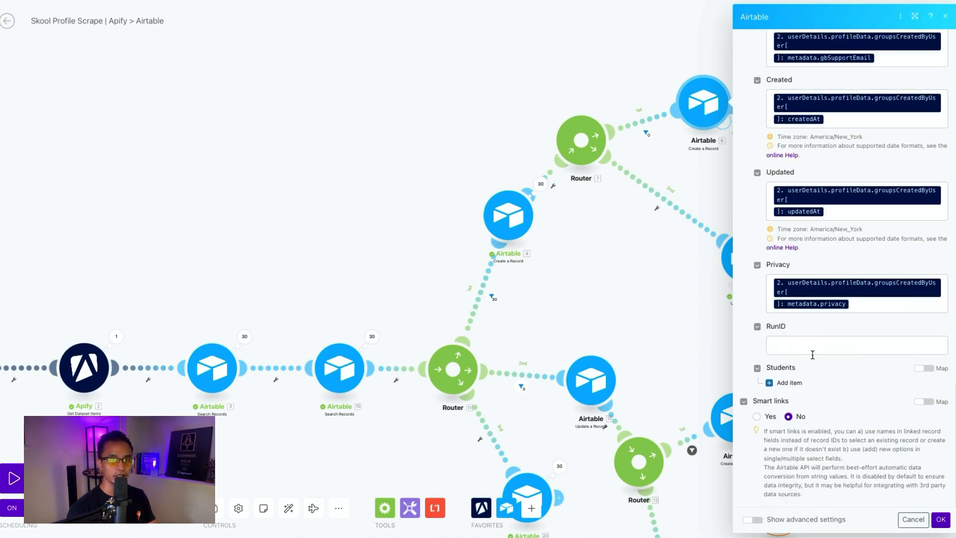
click(941, 521)
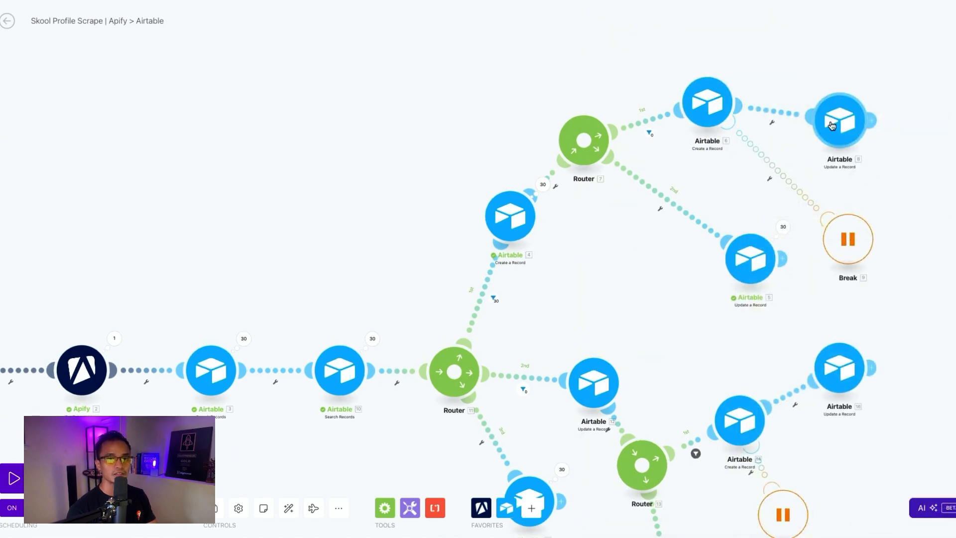
Step: Examine how the following Update a Record module links the created group's ID to the student's Owned Groups
click(834, 121)
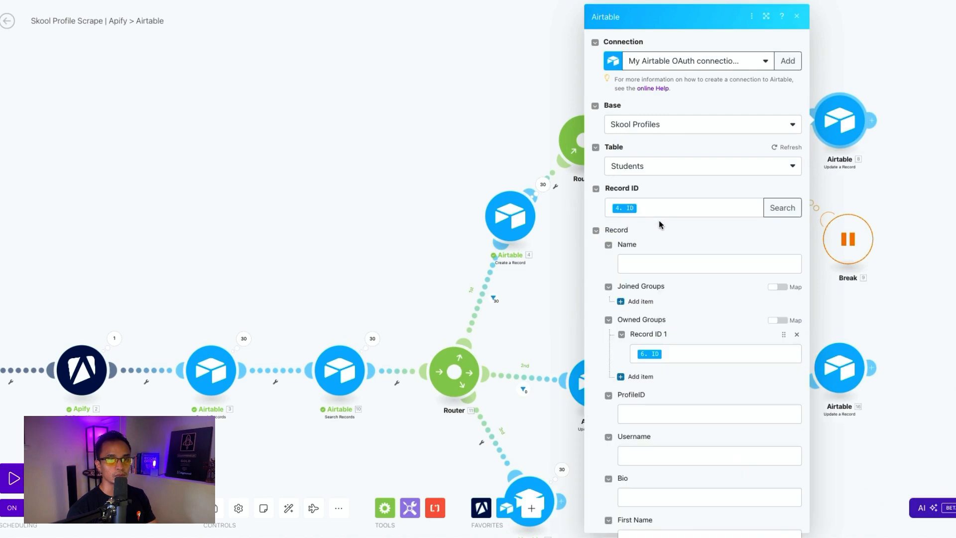
scroll(632, 299, down, 2)
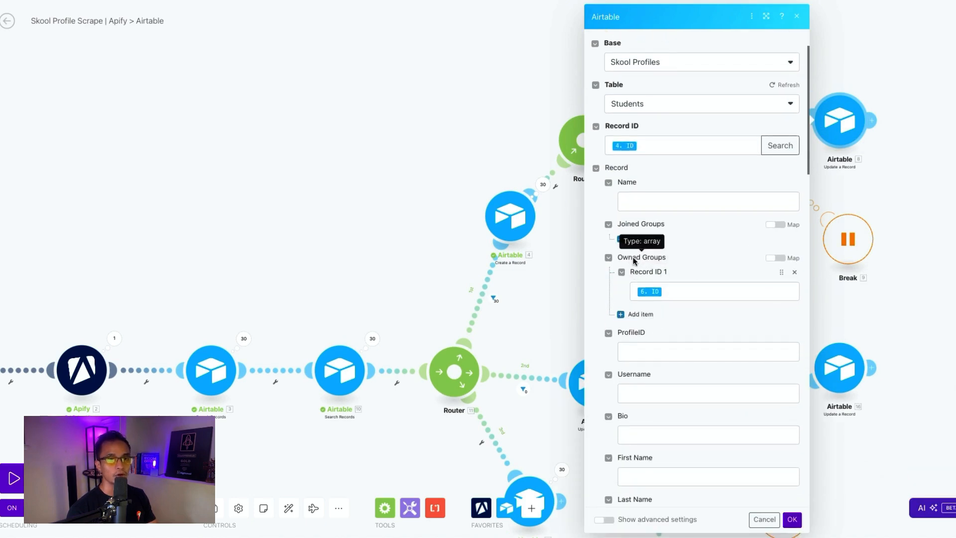
click(676, 292)
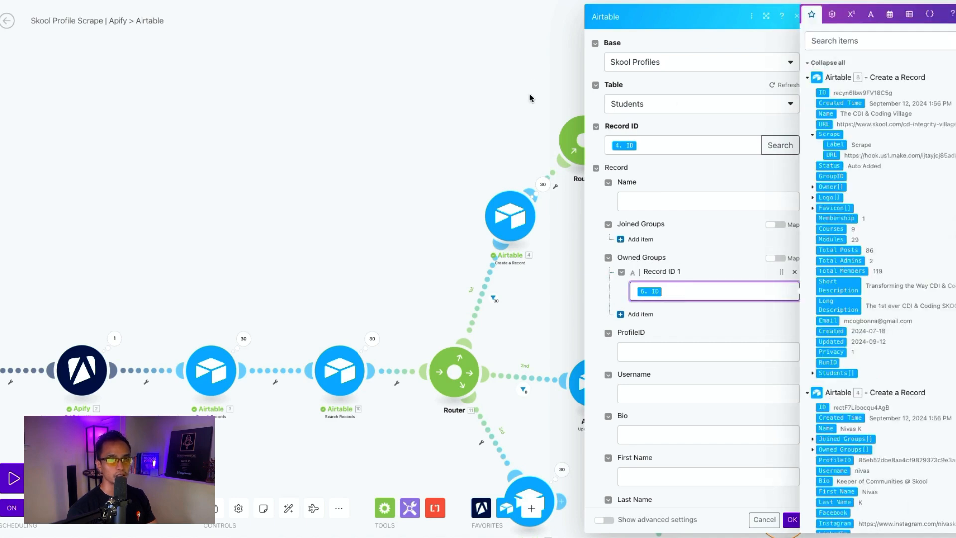
click(530, 98)
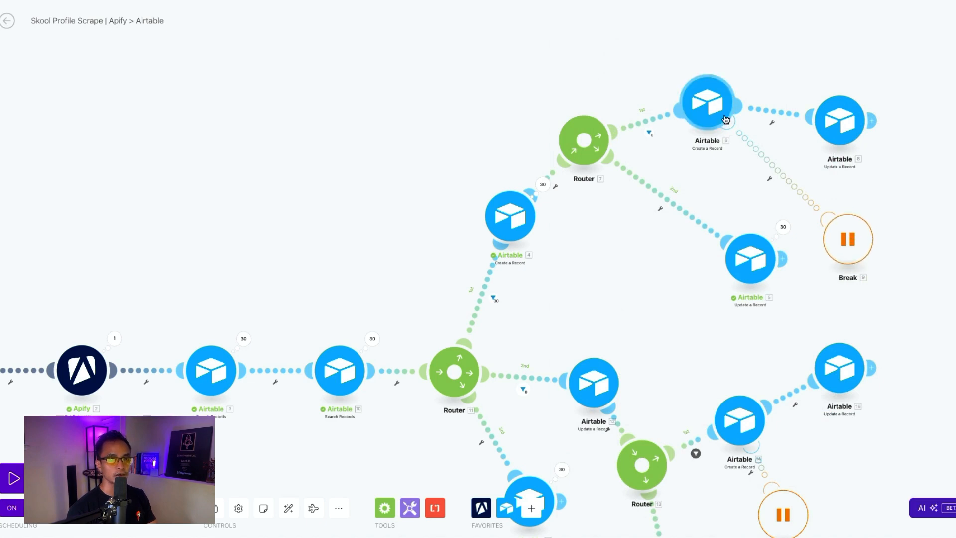
Step: Examine the Break handler's automatic completion, number of attempts and interval between attempts, and close its settings
click(852, 241)
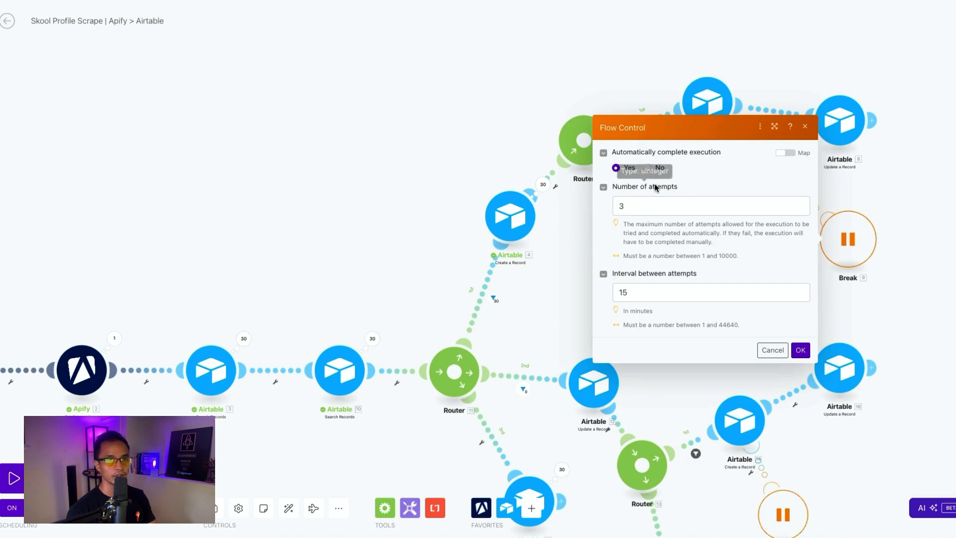
double_click(609, 294)
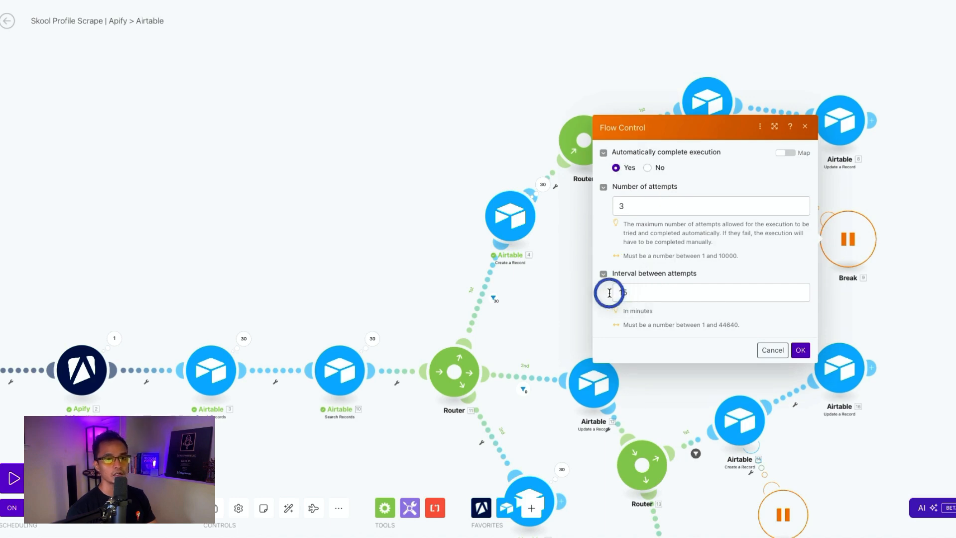
click(677, 287)
click(711, 273)
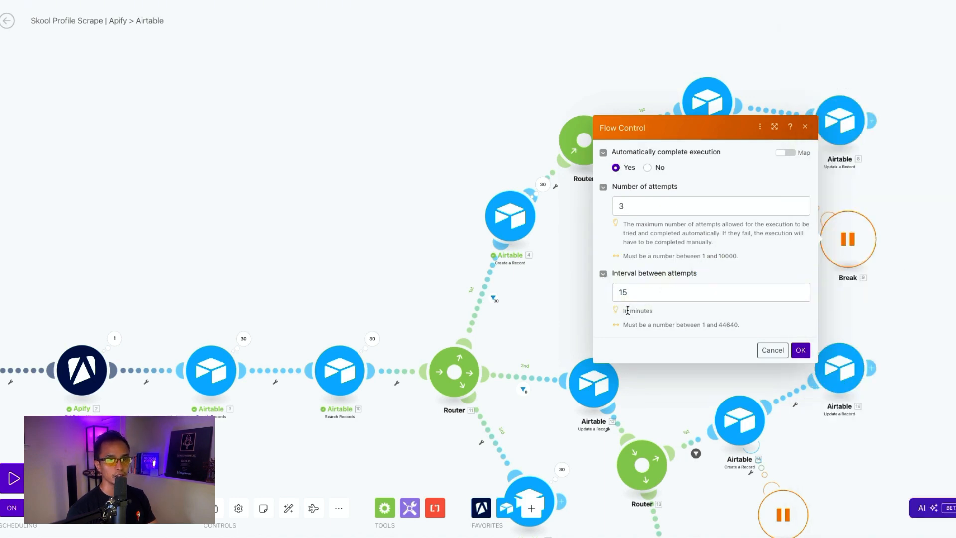
click(801, 350)
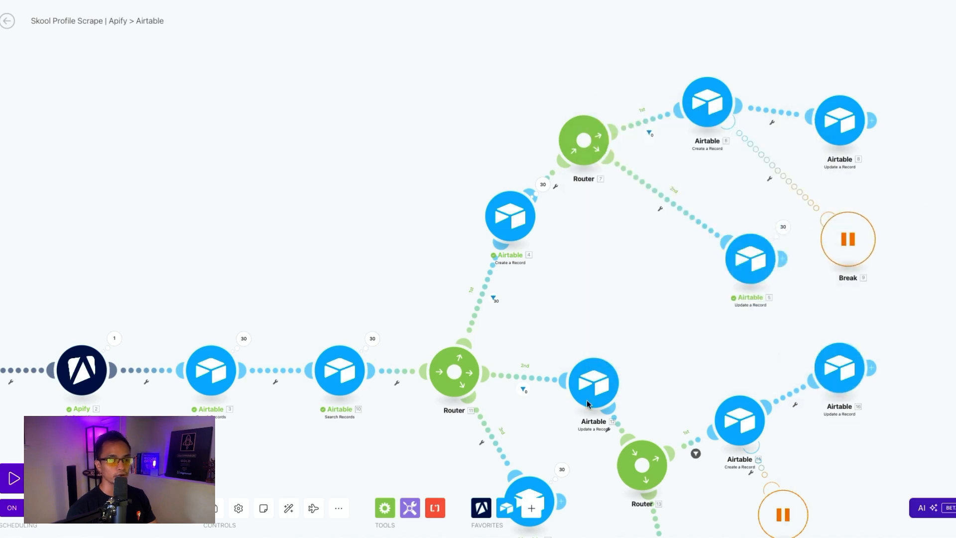
Step: Set Allow storing of Incomplete Executions to Yes in the scenario settings
click(240, 509)
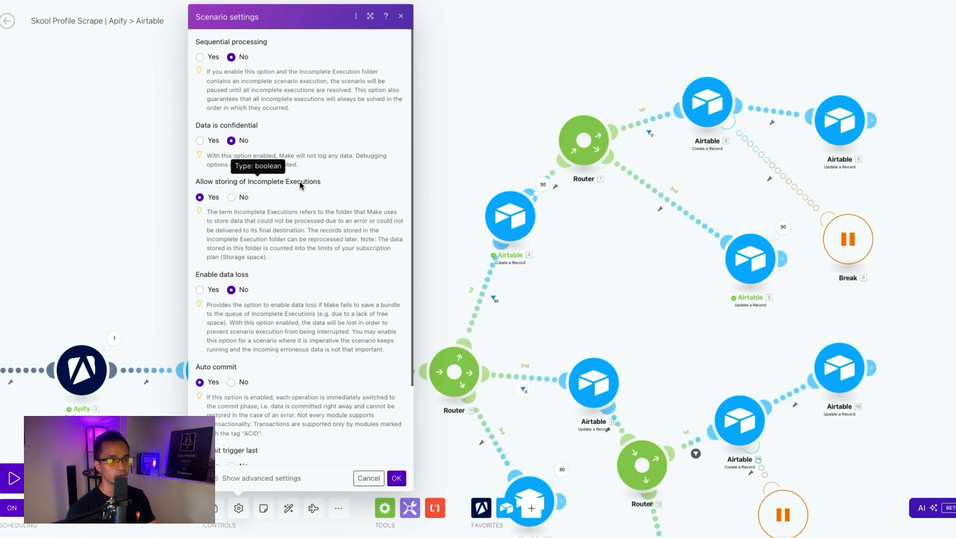
click(200, 199)
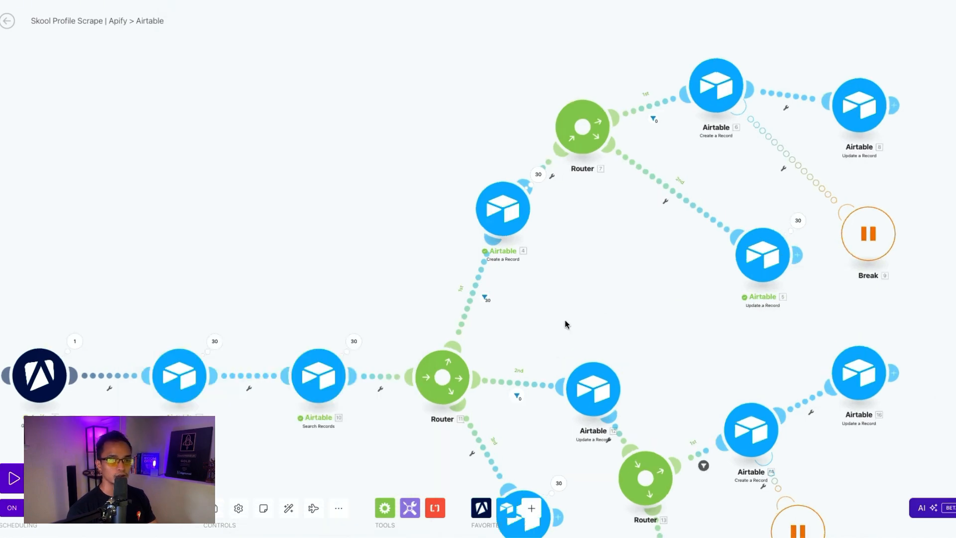
Step: Examine the second route's filter comparing the Airtable ProfileID with the Apify userDetails id
drag(599, 279, 596, 206)
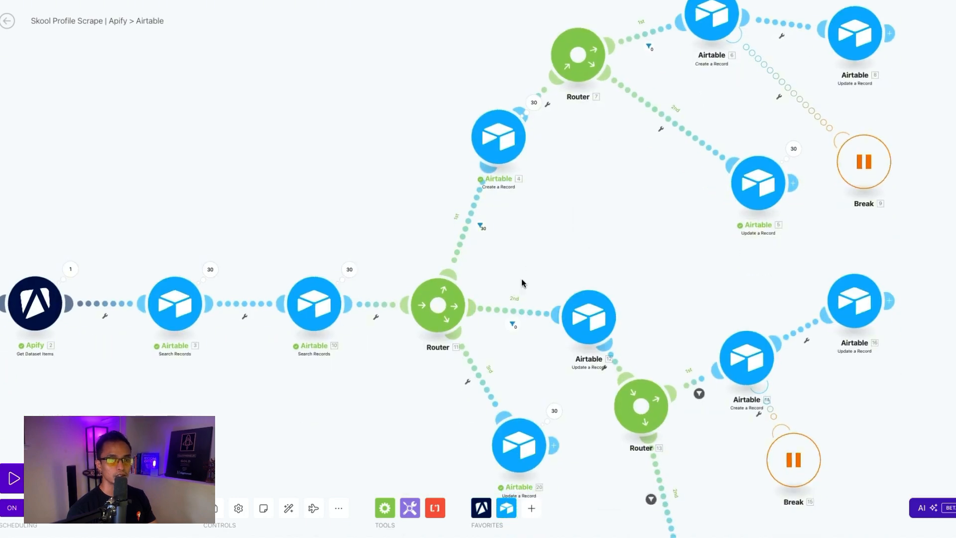
click(518, 315)
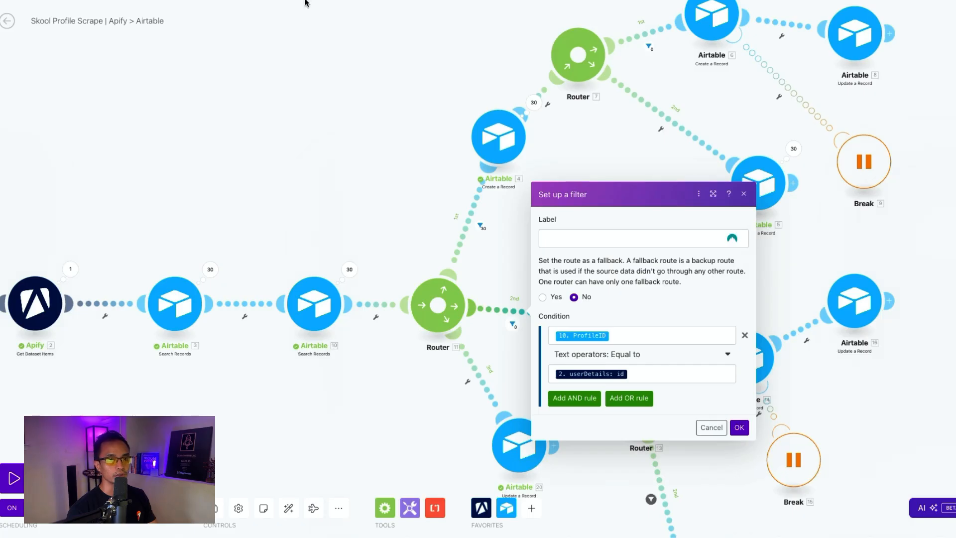
click(491, 251)
Step: Examine the Record ID and Joined Groups mappings in the second route's Students Update a Record module and close it
click(600, 325)
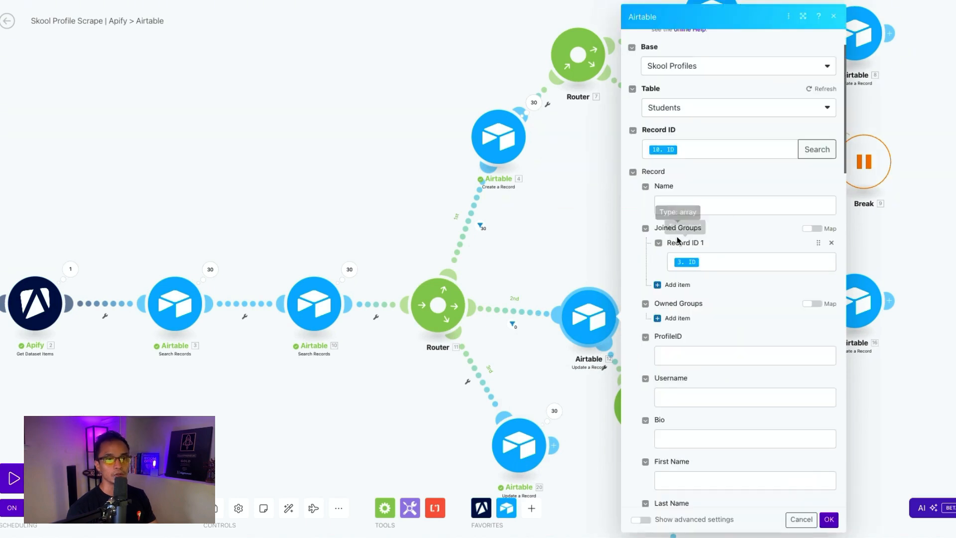
click(698, 261)
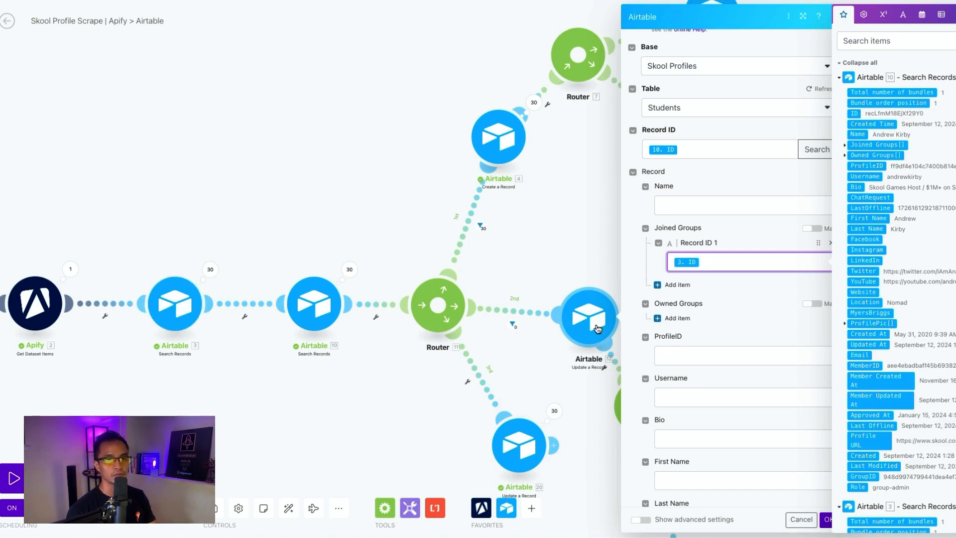
scroll(753, 316, down, 3)
click(635, 290)
scroll(662, 304, down, 20)
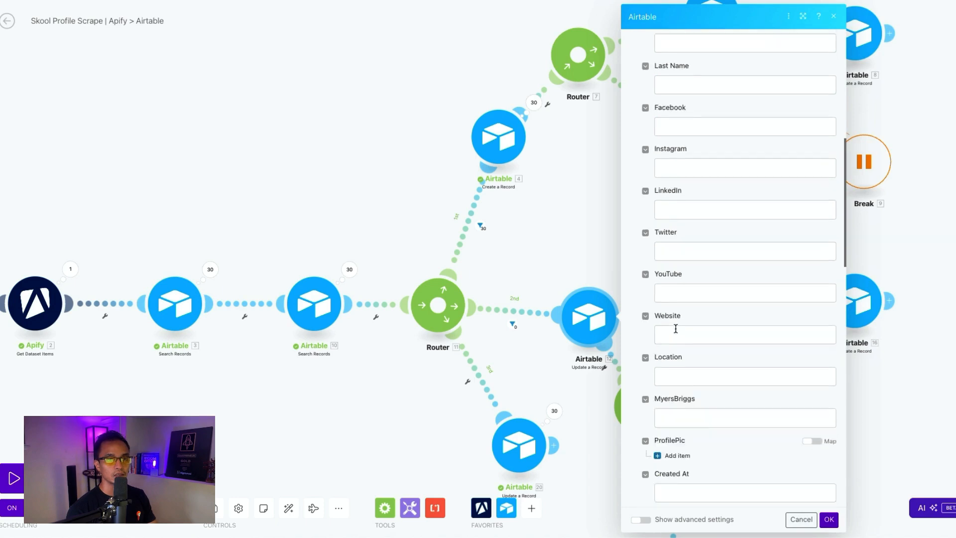
scroll(695, 321, down, 6)
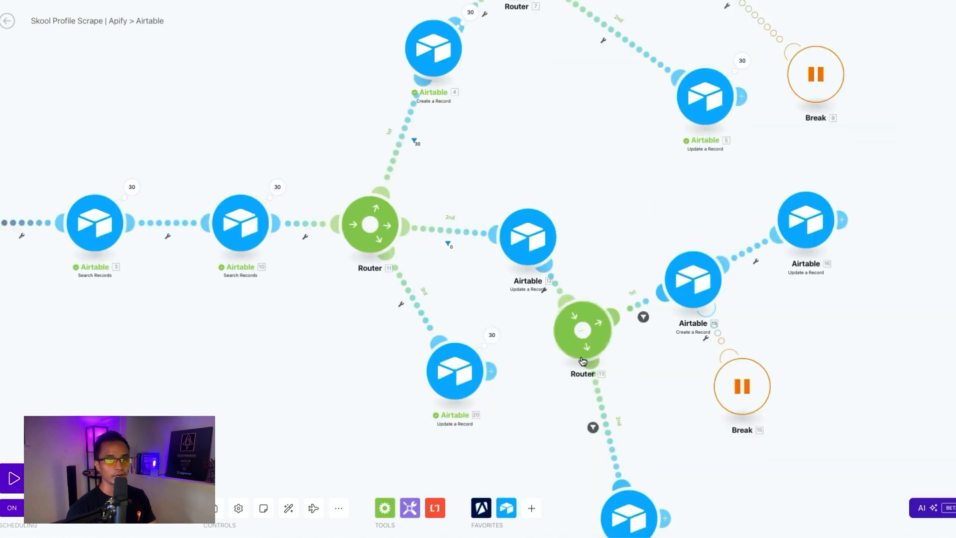
Step: Select the first route's group-handling modules starting at Router 7 and compare them with the branch after Router 13
mouse_move(582, 338)
mouse_down()
mouse_move(598, 341)
mouse_move(586, 341)
mouse_up()
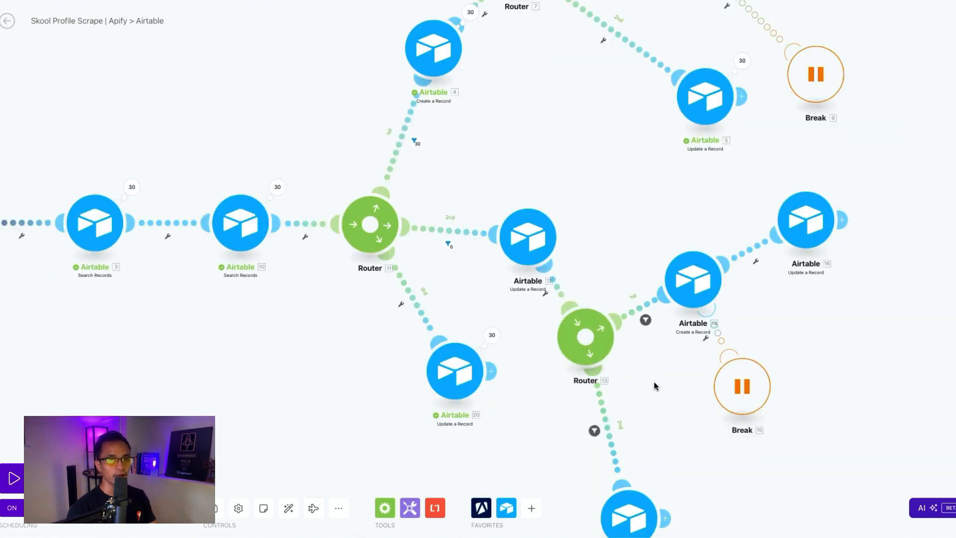
drag(599, 86, 534, 279)
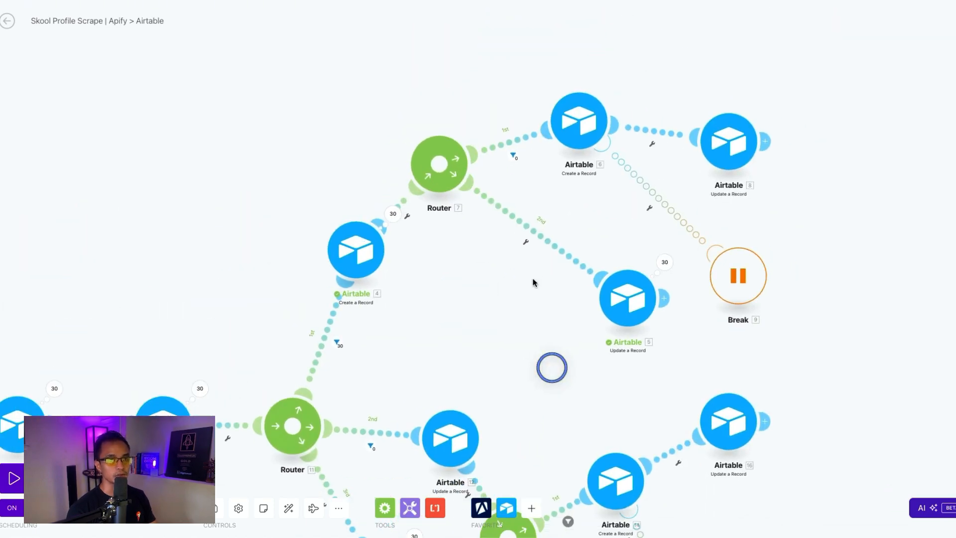
drag(371, 70, 814, 354)
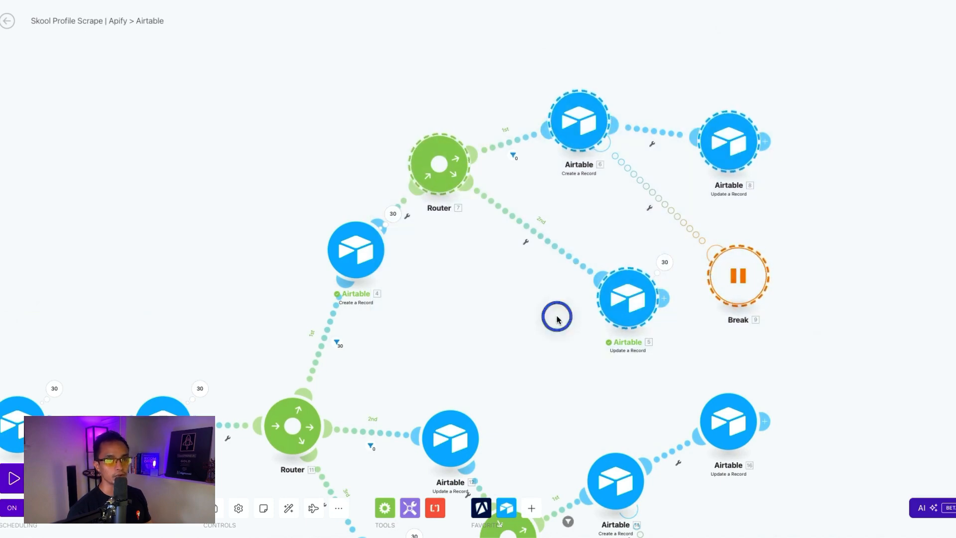
scroll(555, 316, down, 5)
scroll(508, 309, up, 8)
drag(372, 251, 372, 66)
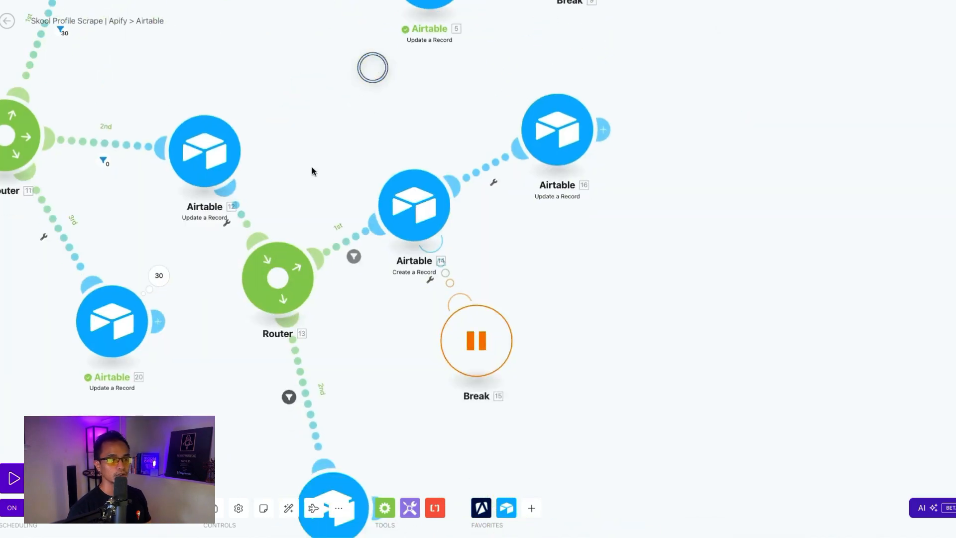
Step: Examine the filter conditions on Router 13's first route and close them
click(343, 246)
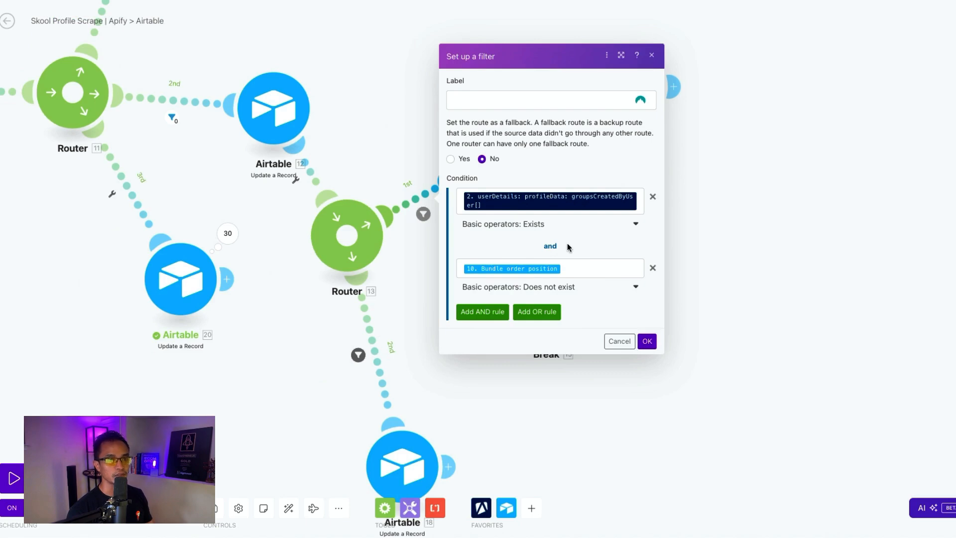
click(741, 238)
Step: Examine the Skool Groups field mappings in the Create a Record module and the Owned Groups mapping in the following Students Update a Record module
click(491, 84)
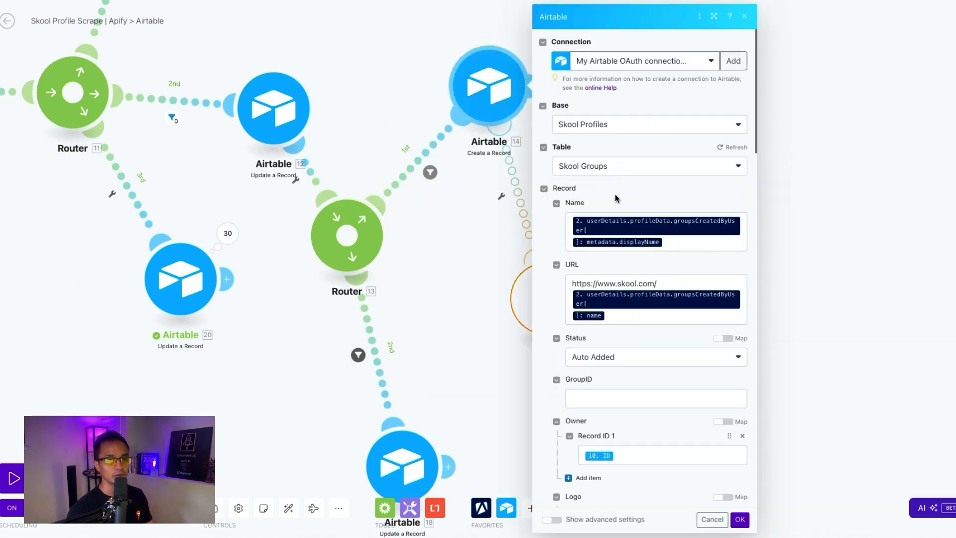
scroll(615, 200, down, 2)
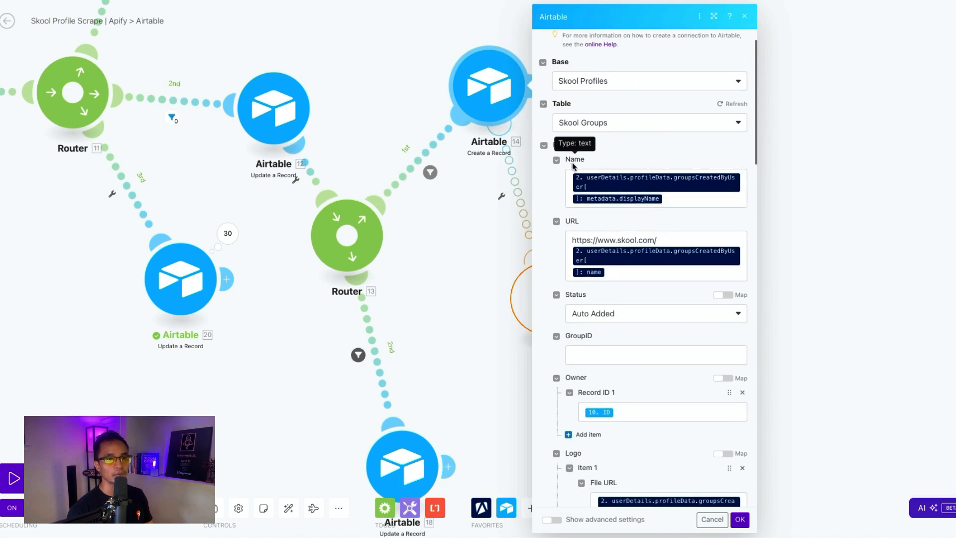
scroll(613, 249, down, 3)
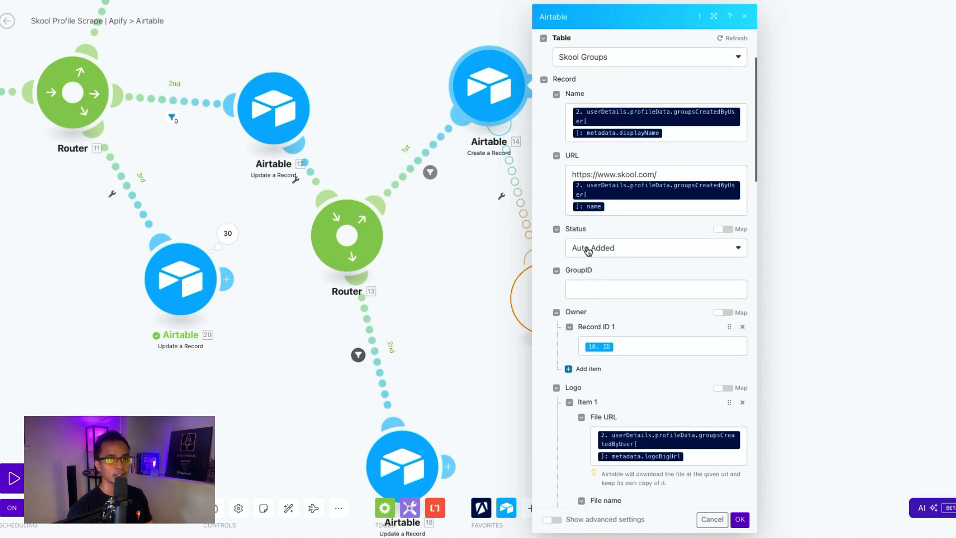
scroll(588, 250, down, 5)
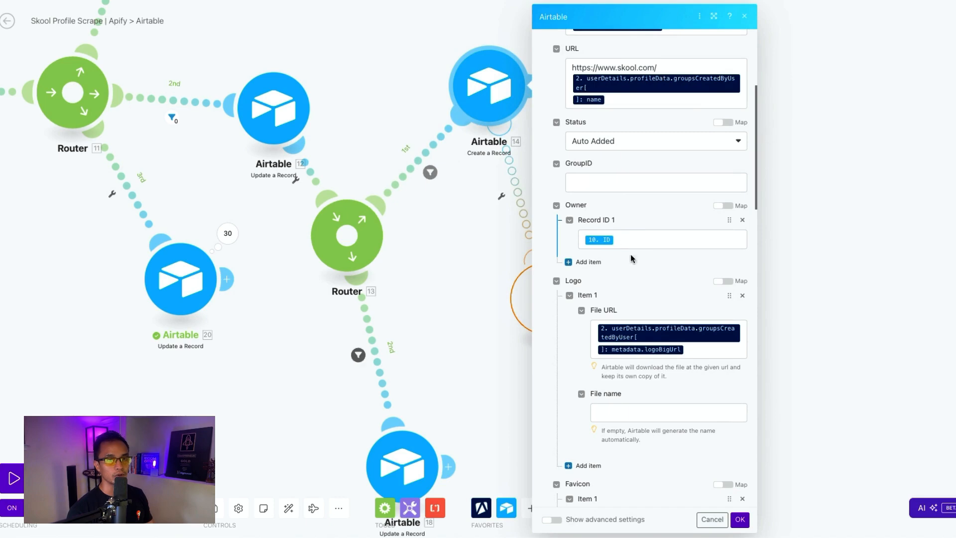
scroll(631, 258, down, 5)
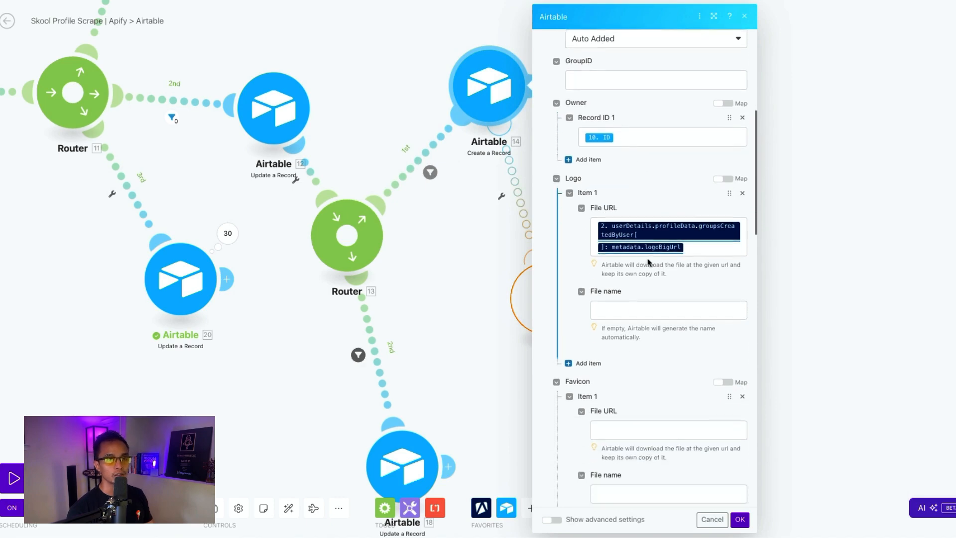
scroll(648, 263, down, 20)
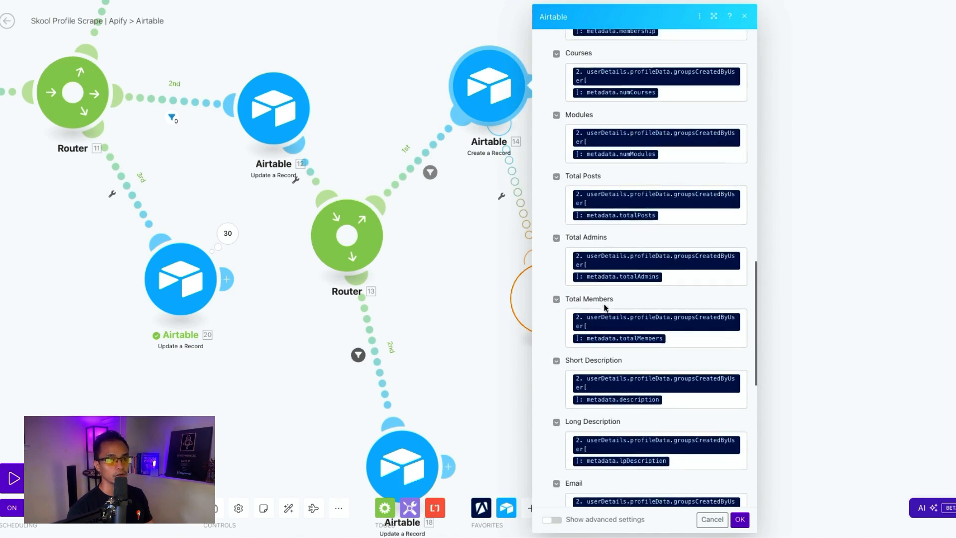
scroll(605, 307, down, 10)
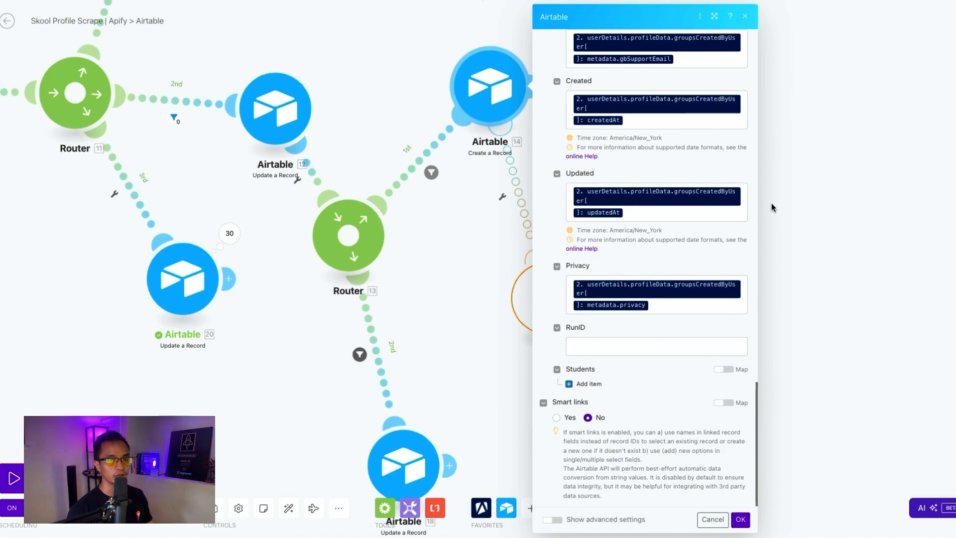
click(835, 269)
click(634, 95)
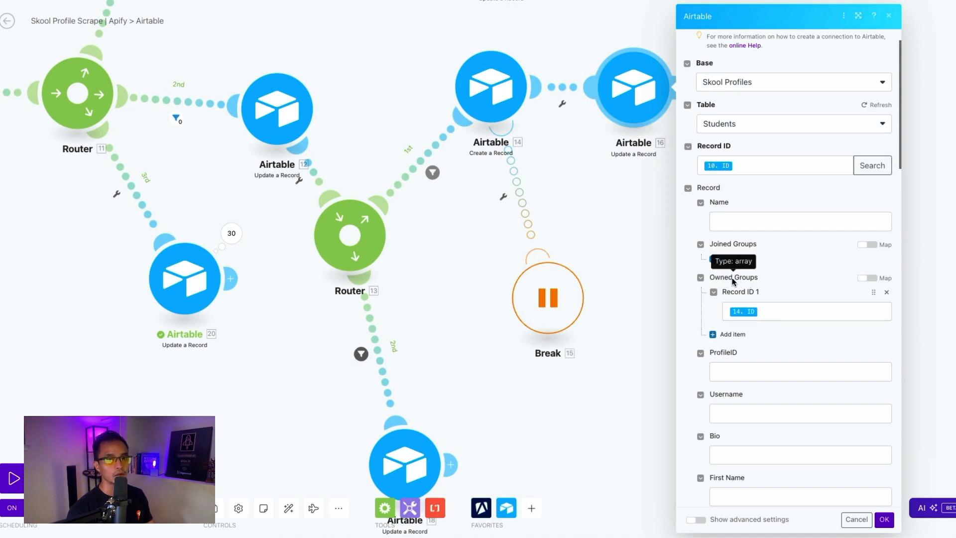
click(648, 262)
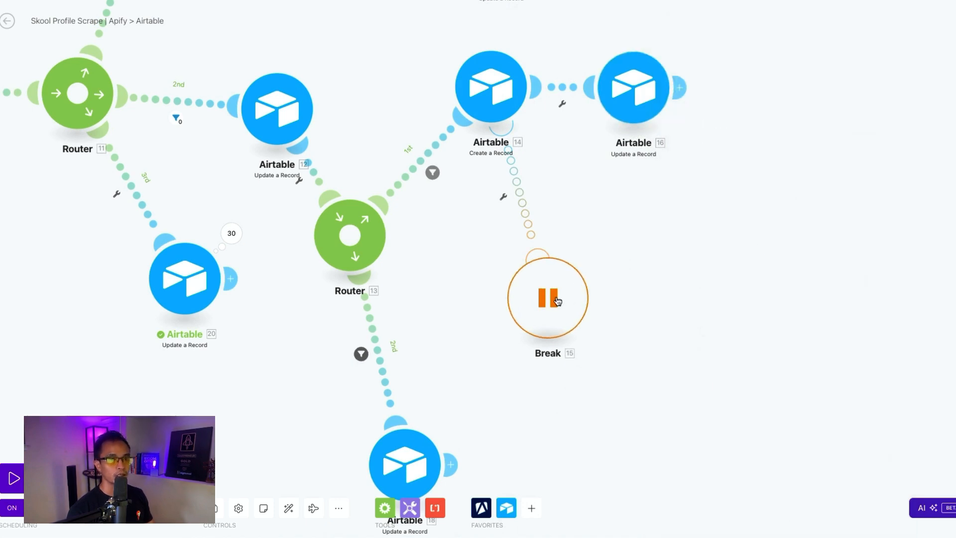
Step: Move the Break handler farther from the Create a Record module and review its number of attempts and interval settings
drag(549, 299, 660, 273)
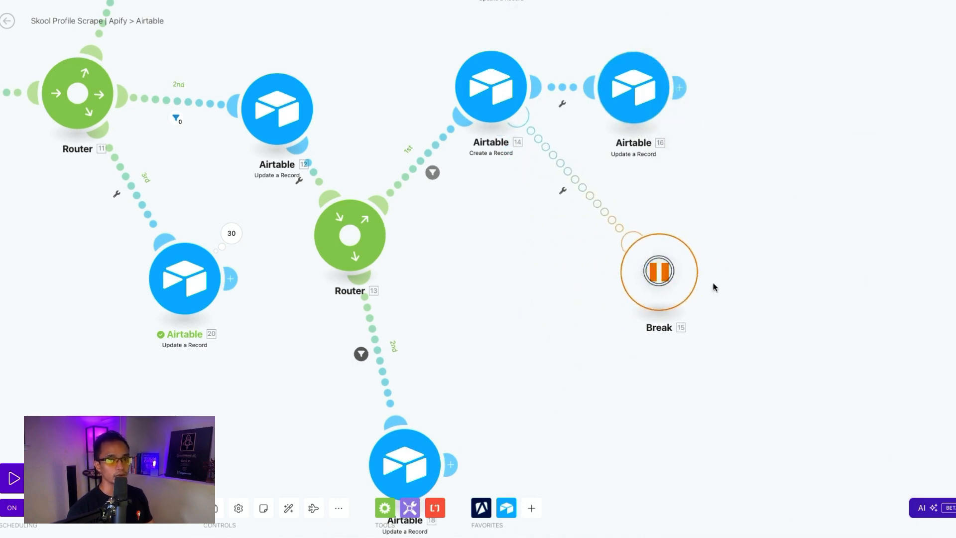
click(650, 273)
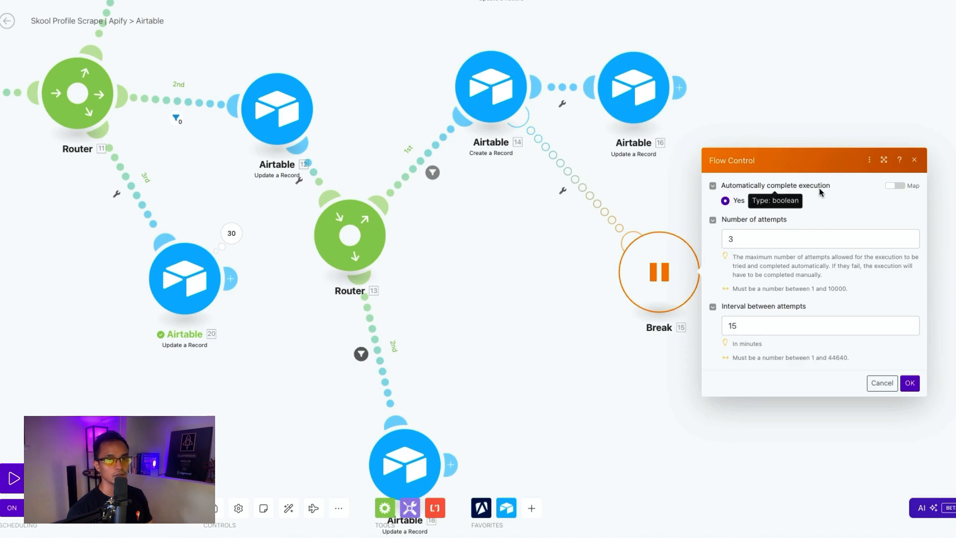
click(738, 239)
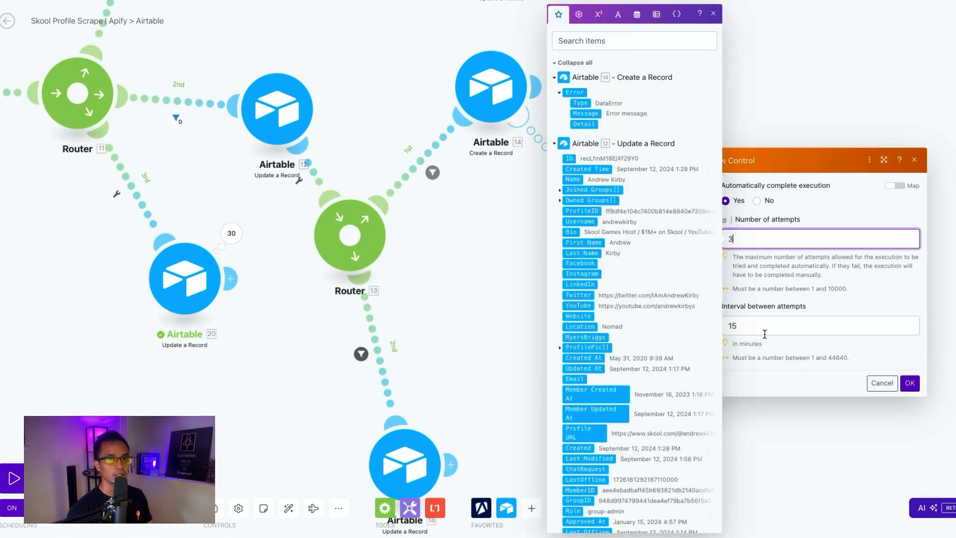
click(765, 333)
click(848, 425)
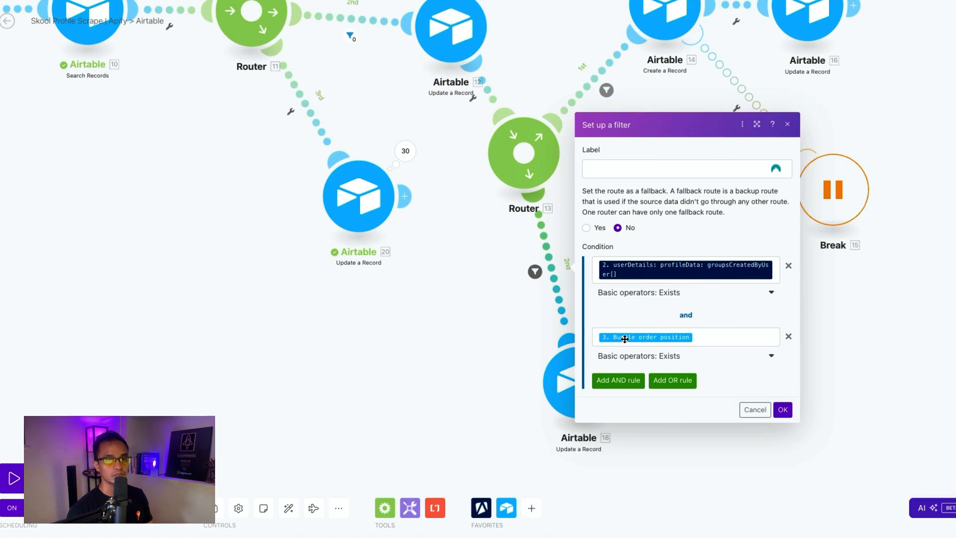
Step: Check the filter on Router 13's second route against the Airtable base and examine that route's Update a Record module
click(516, 333)
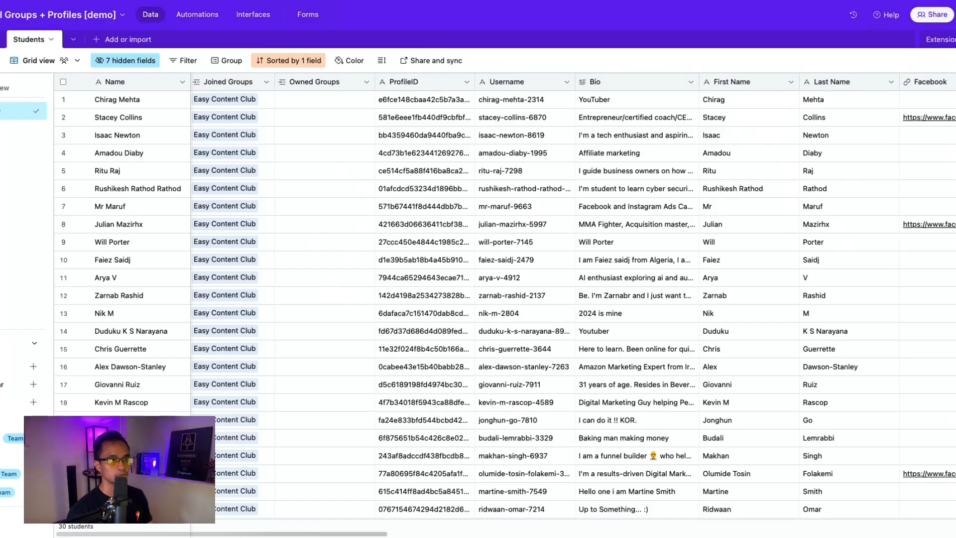
click(2, 40)
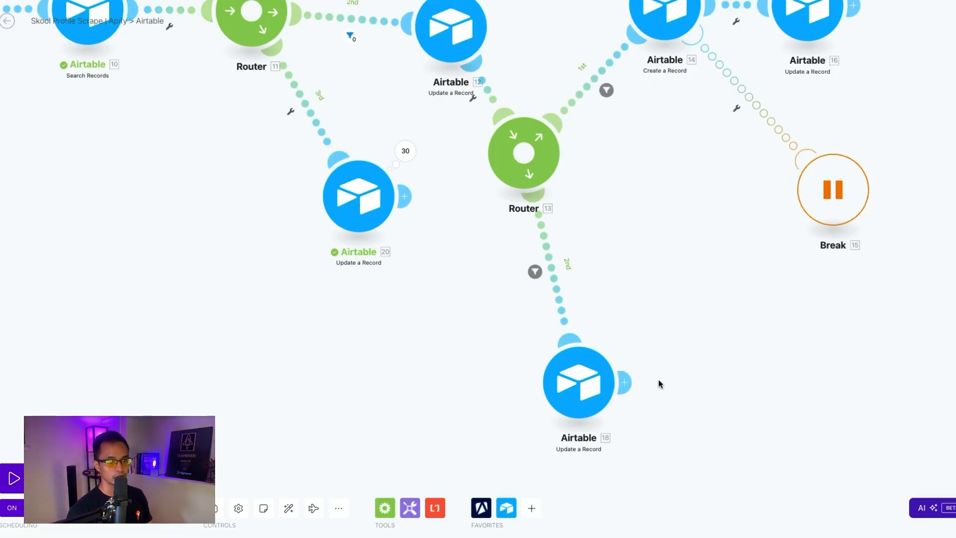
click(591, 362)
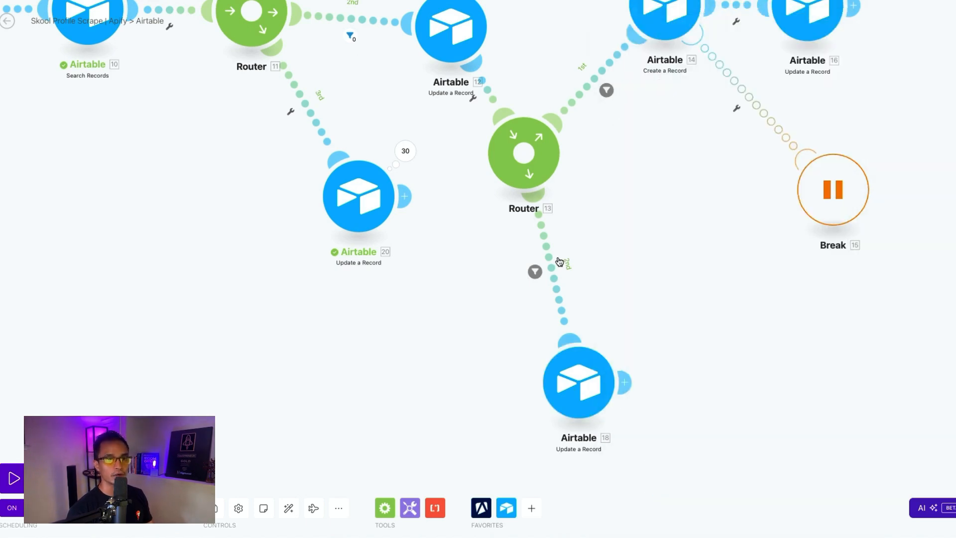
click(575, 361)
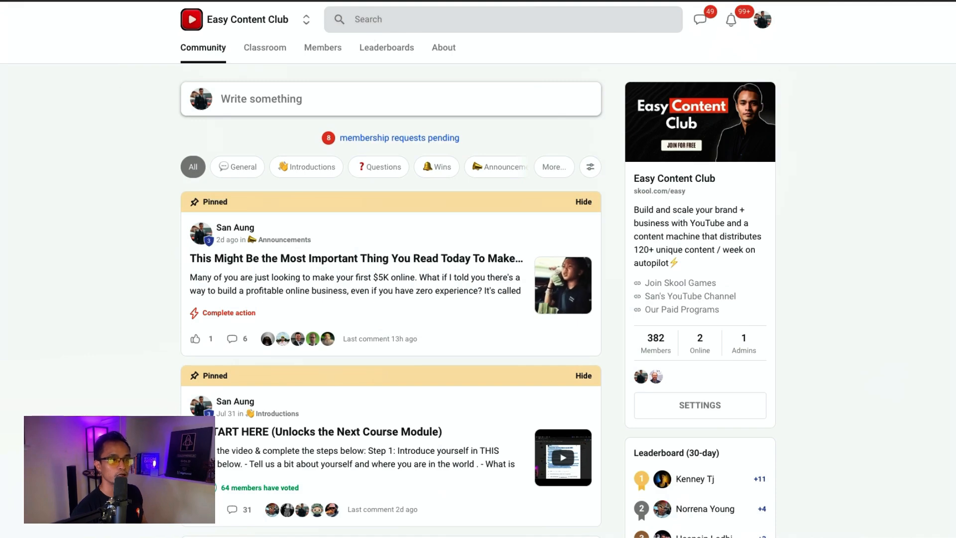
key(ctrl+Tab)
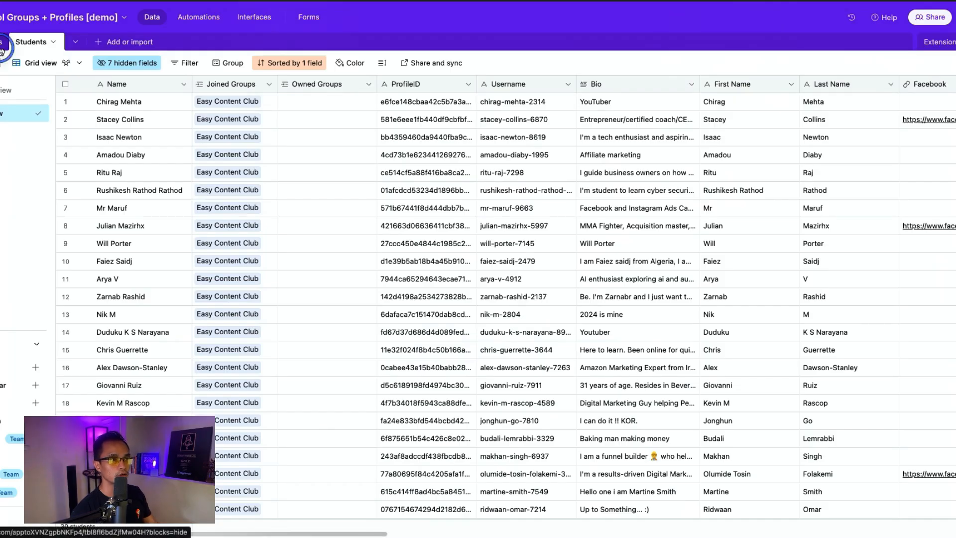
click(239, 120)
double_click(230, 120)
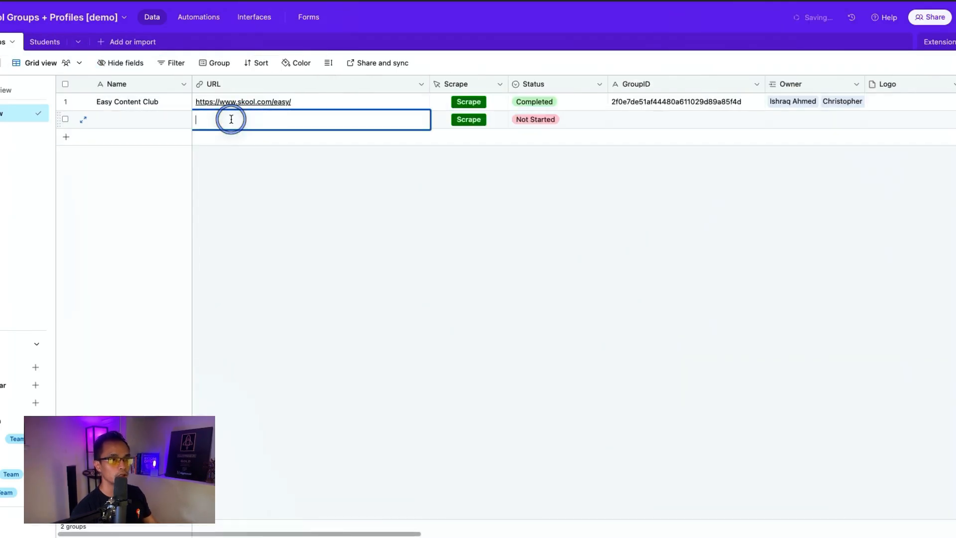
text(https://www.skool.com/masterclass-free)
click(258, 160)
click(151, 119)
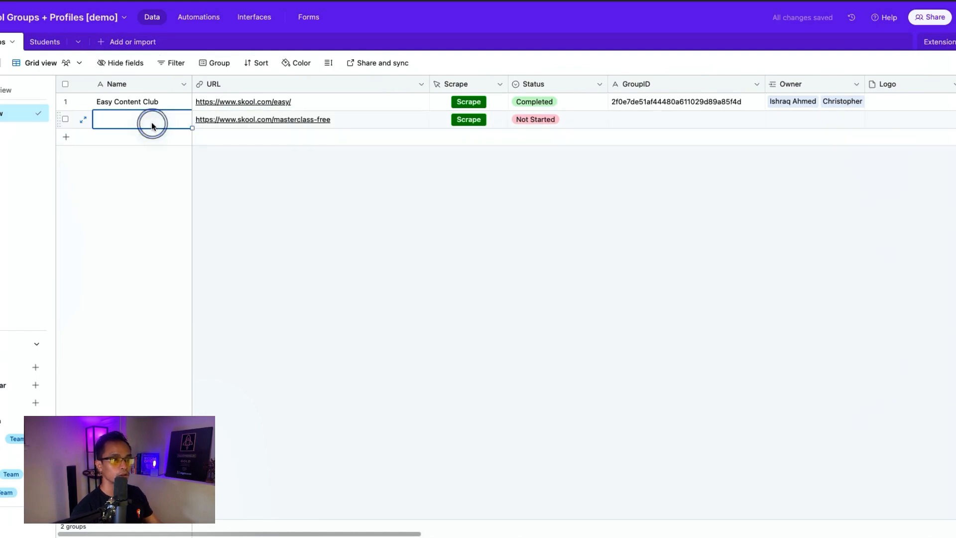
click(149, 122)
text(Skool Masterclass Fre)
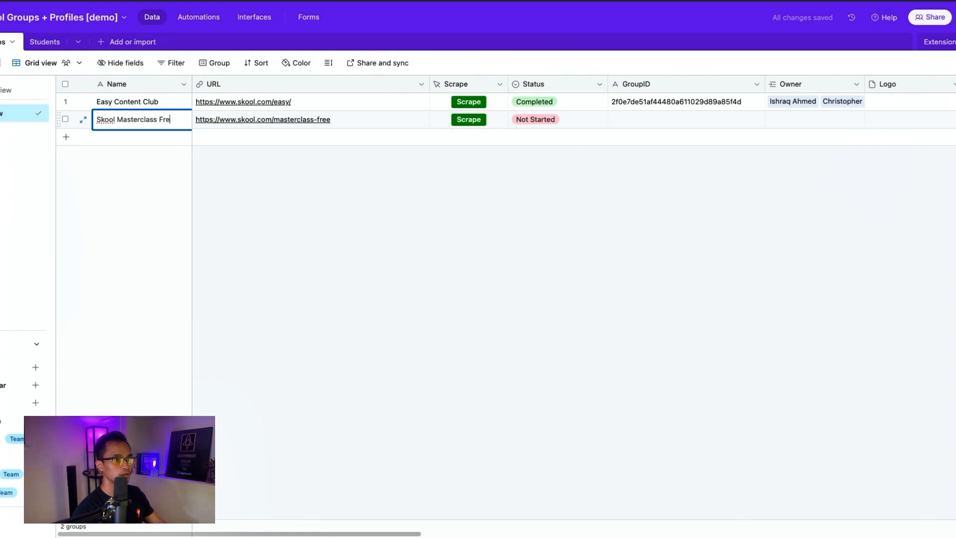
text(e)
click(435, 167)
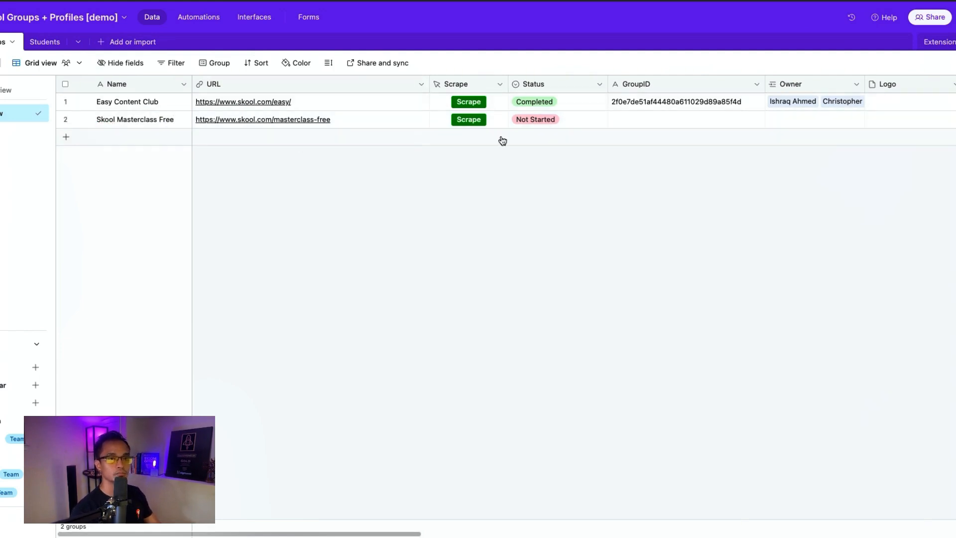
Step: Start the scrape for the Skool Masterclass Free record and look over its remaining fields
click(465, 122)
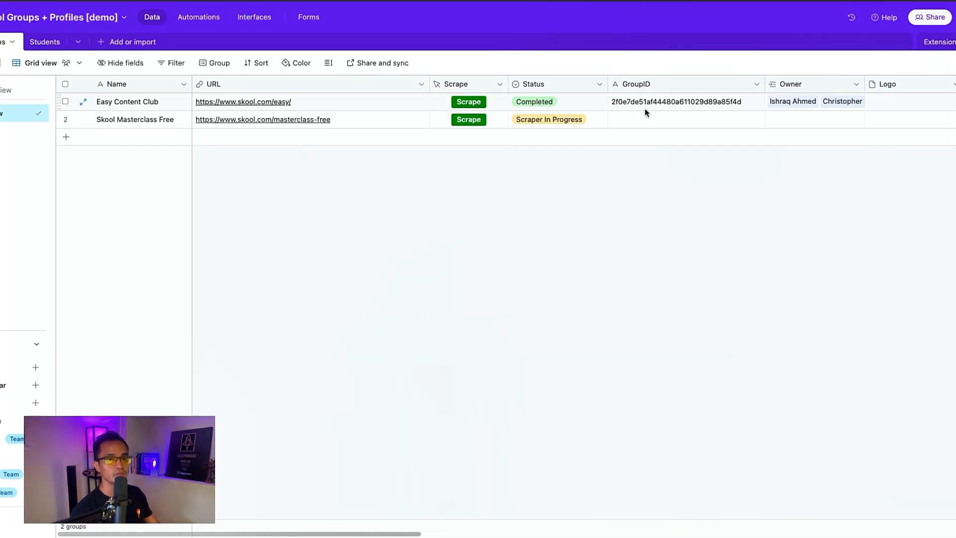
scroll(464, 115, right, 5)
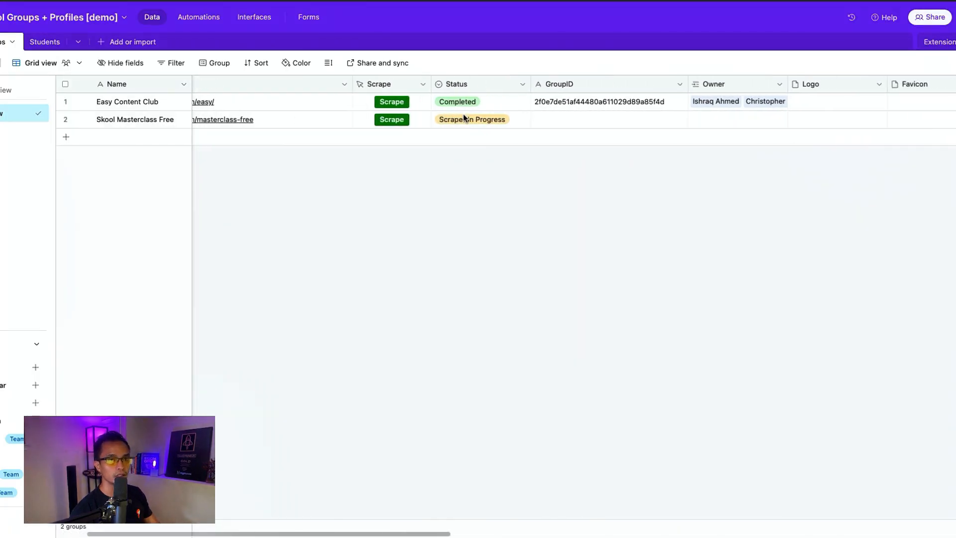
scroll(462, 117, right, 3)
scroll(398, 122, left, 8)
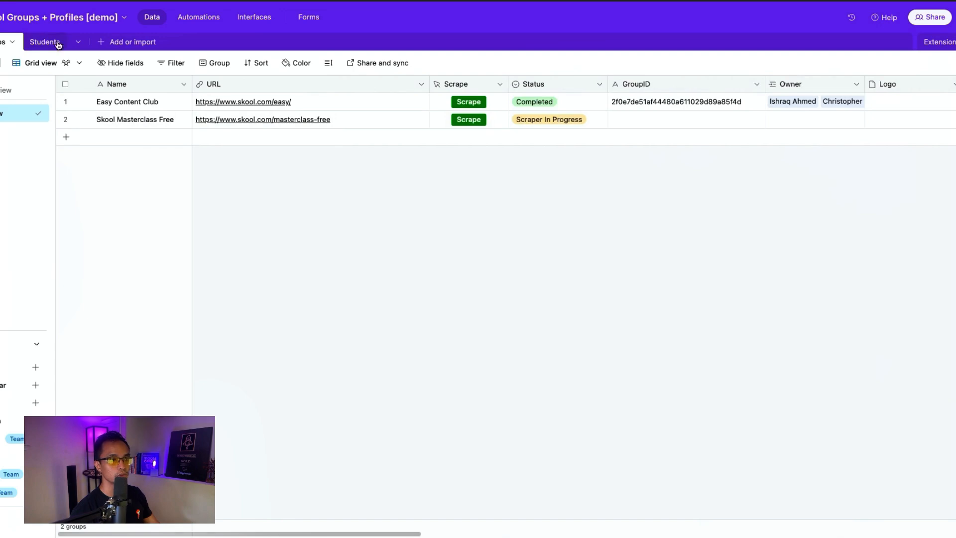
Step: Look through the Students table for incoming profiles and return to the Skool Groups table
click(41, 44)
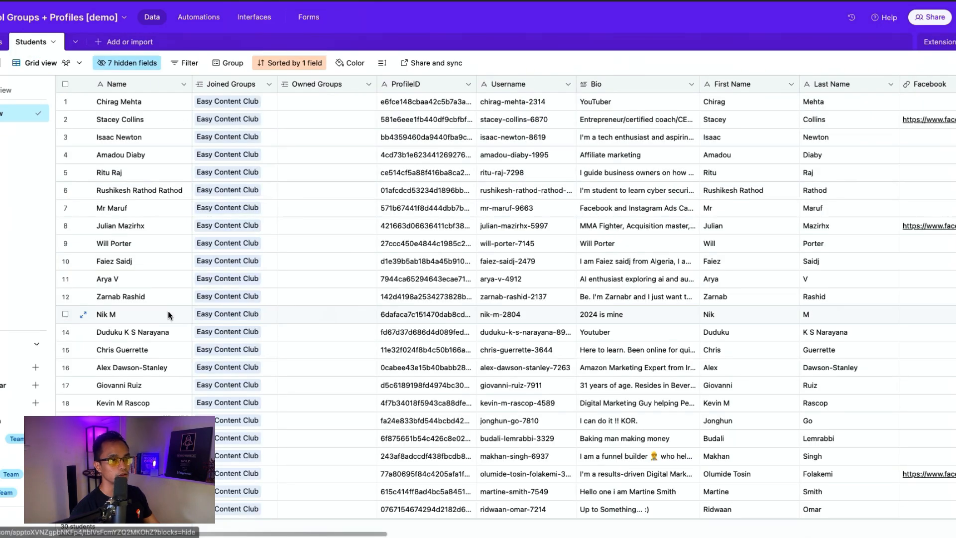
scroll(167, 310, down, 5)
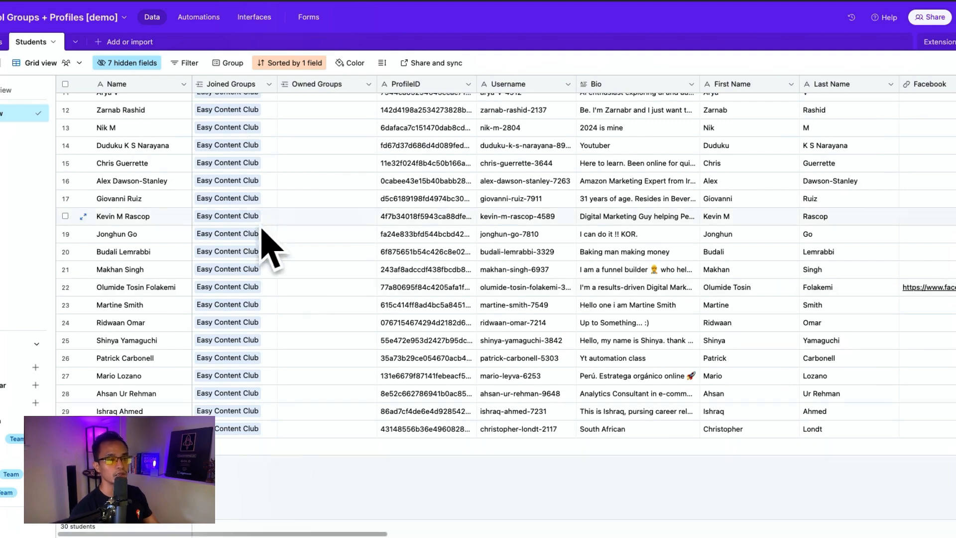
click(1, 42)
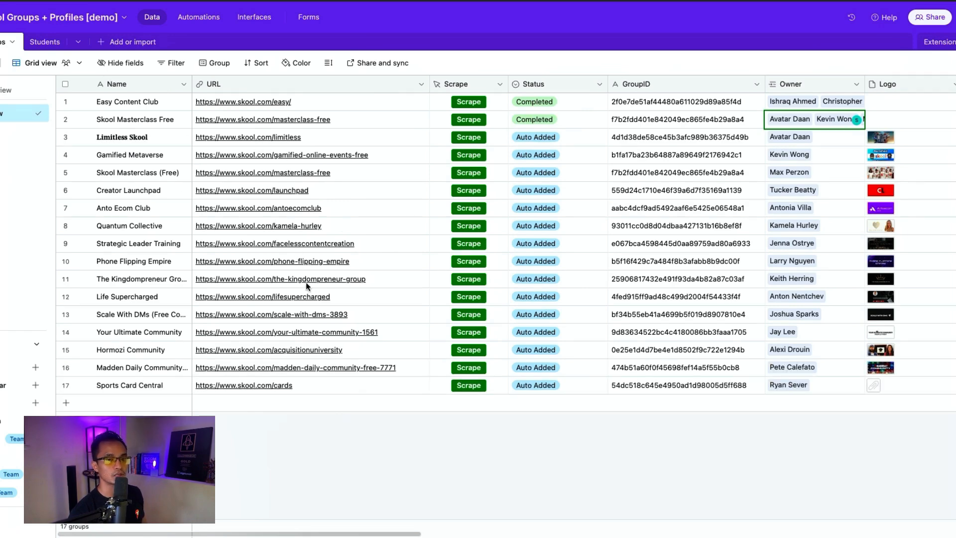
Step: Review the scraped students' Joined Groups and Owned Groups in the Students table and widen the Joined Groups column
click(41, 43)
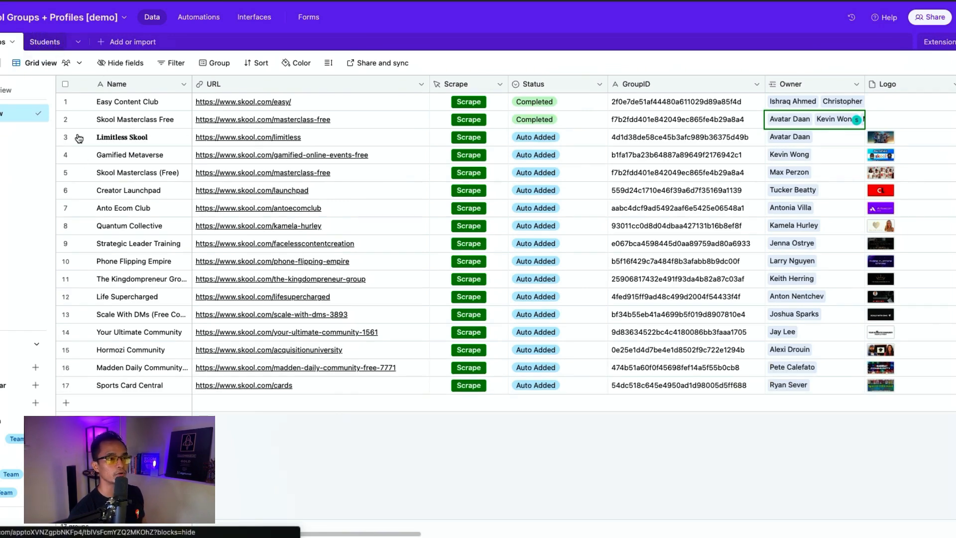
scroll(312, 357, down, 10)
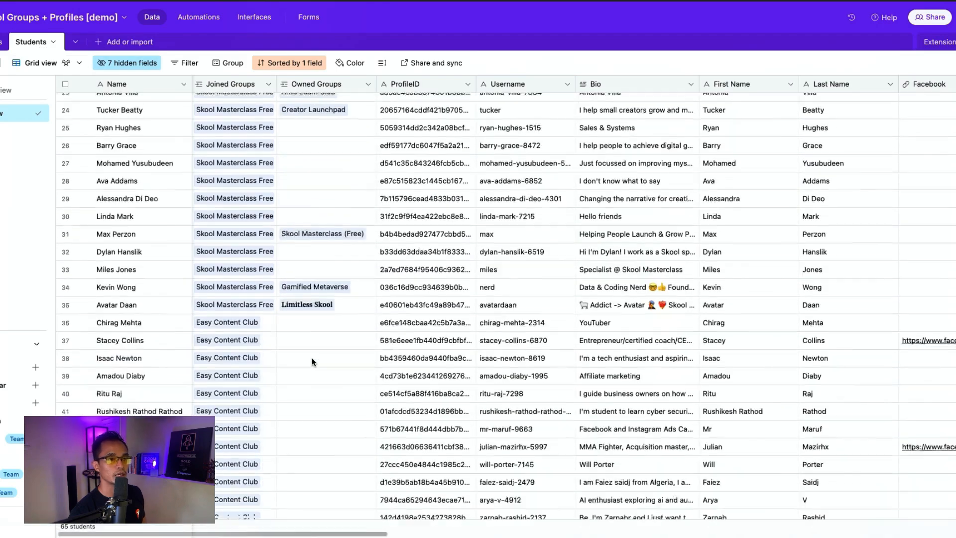
scroll(247, 234, up, 5)
scroll(259, 264, down, 8)
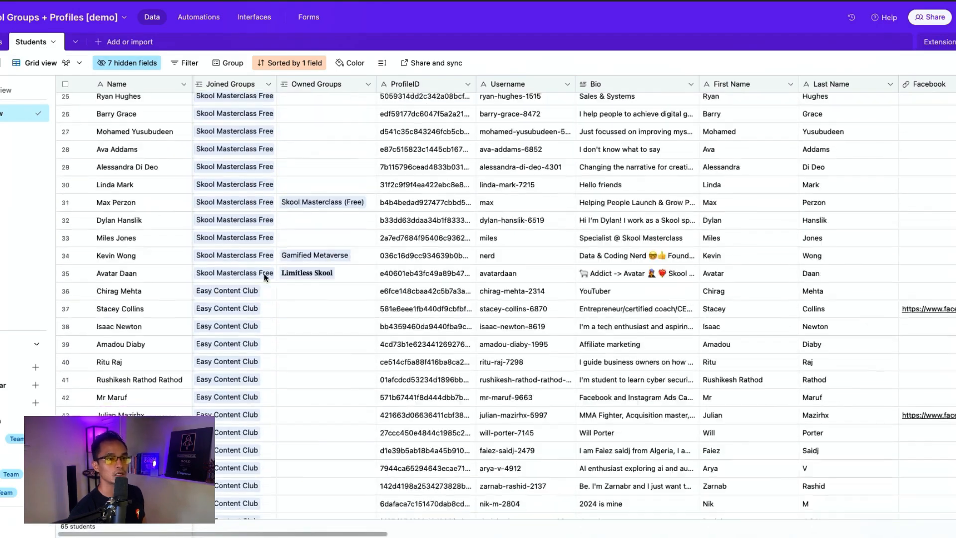
scroll(277, 274, down, 3)
scroll(277, 273, up, 15)
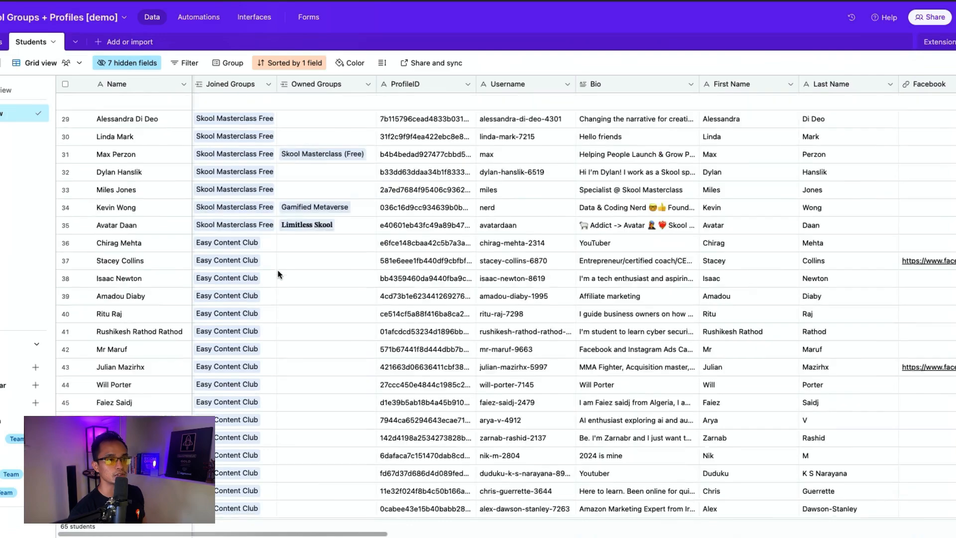
click(344, 102)
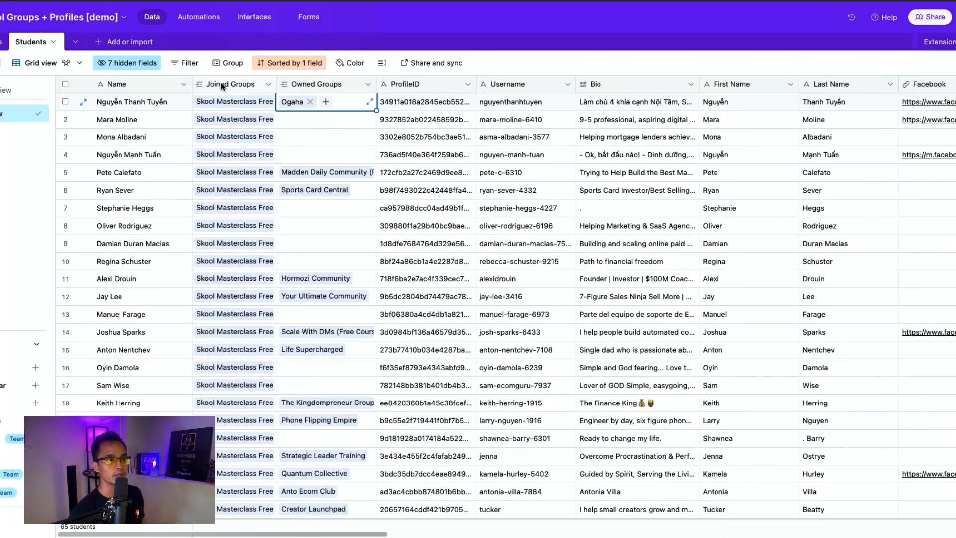
drag(278, 77, 328, 76)
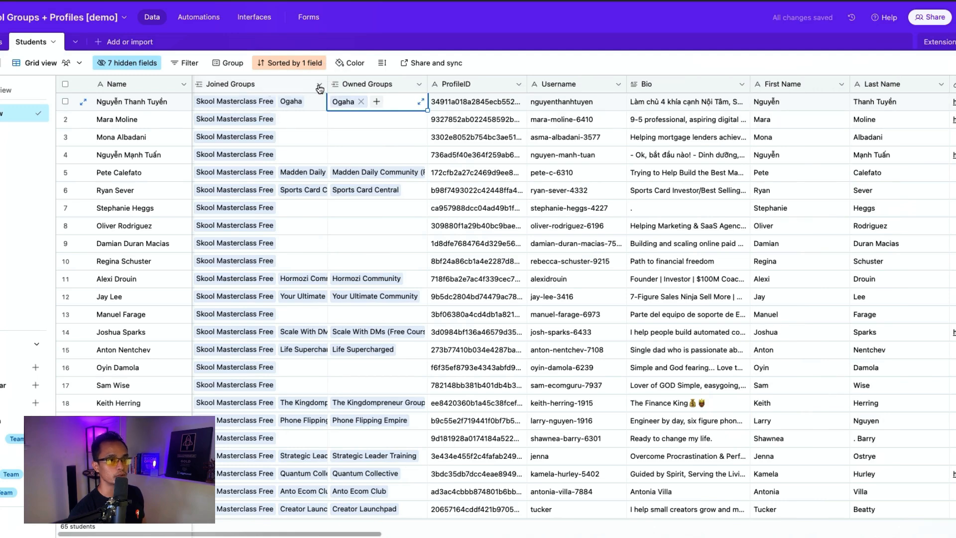
Step: Narrow the Joined Groups column and check the first student's ProfileID and Bio
drag(328, 83, 275, 83)
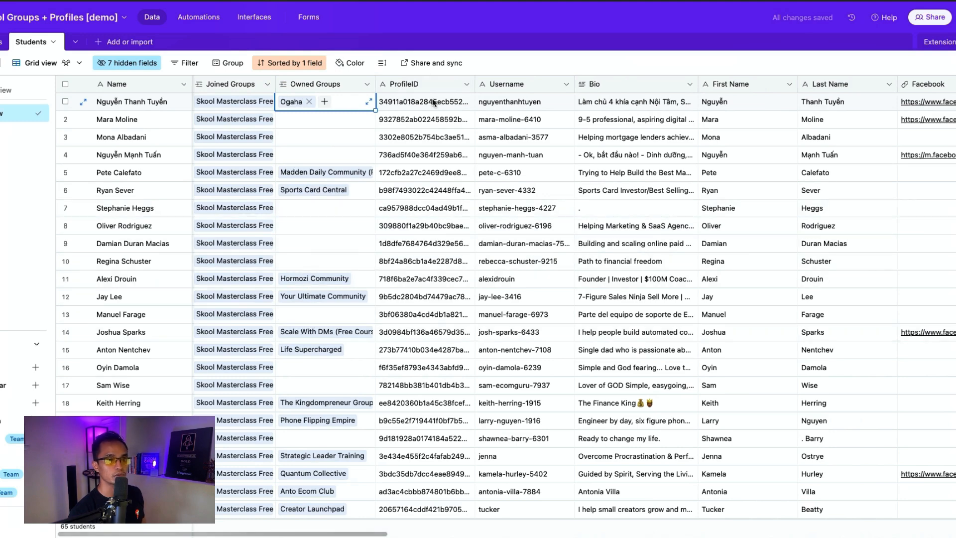
click(414, 105)
scroll(448, 92, right, 4)
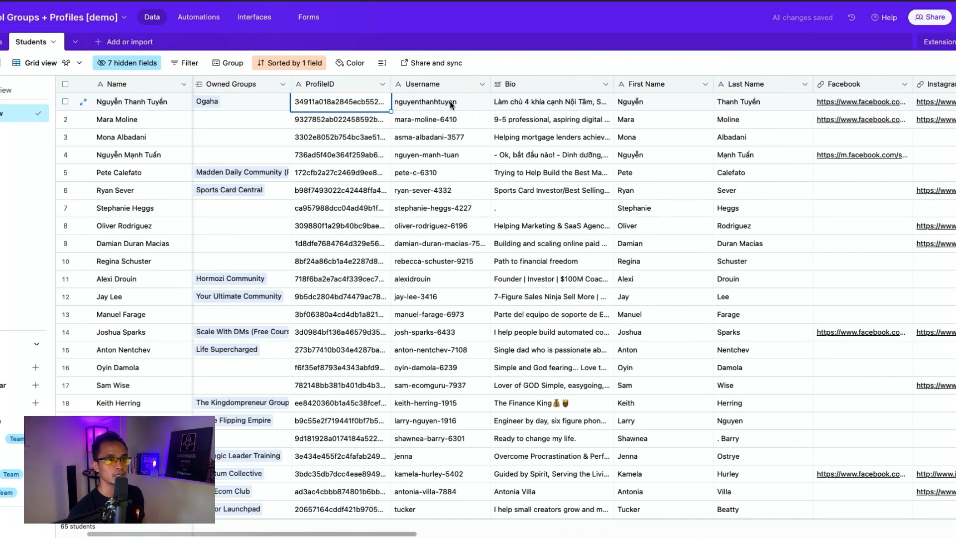
click(509, 102)
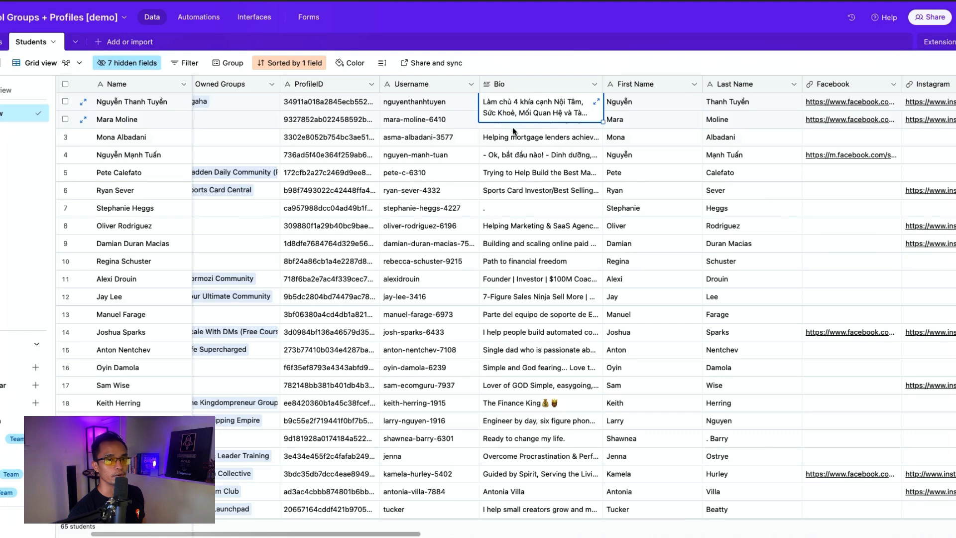
Step: Look through the students' Facebook, Instagram, LinkedIn, Twitter, YouTube and Website links
scroll(528, 115, right, 10)
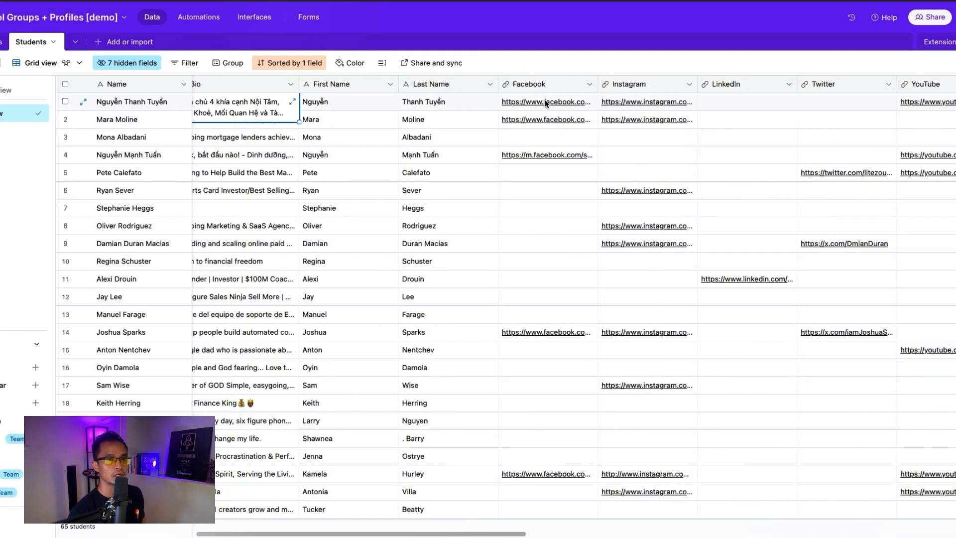
scroll(551, 122, right, 6)
scroll(550, 143, right, 3)
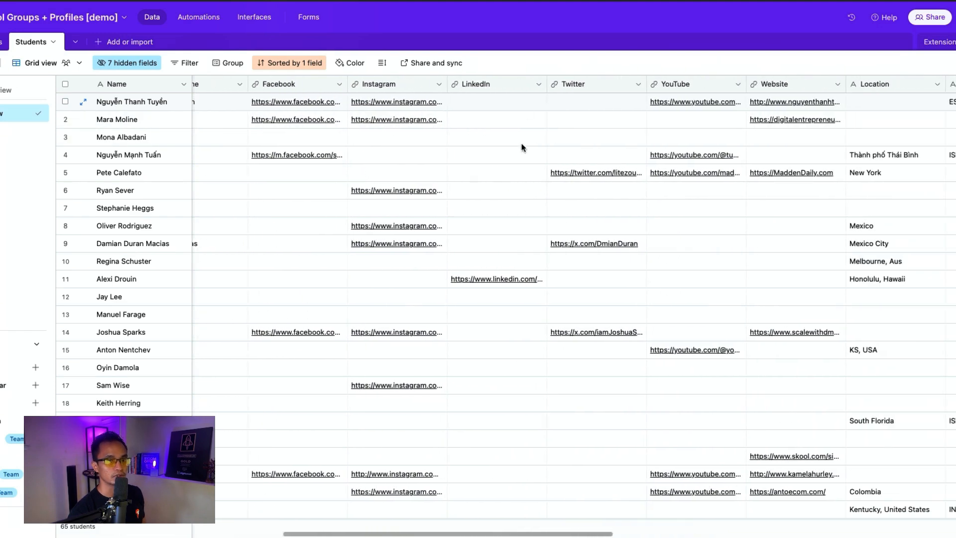
scroll(581, 151, right, 3)
scroll(643, 184, right, 5)
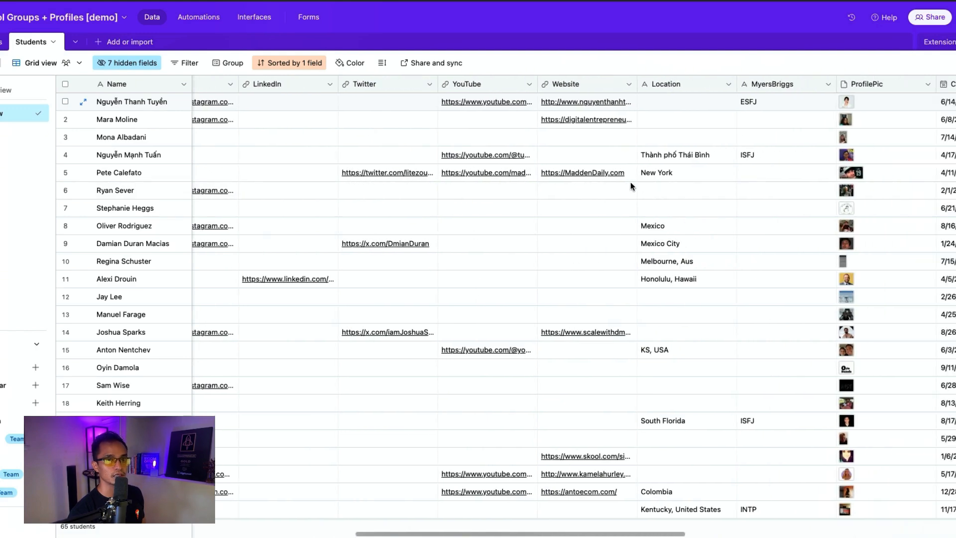
Step: Examine the students' Location, MyersBriggs, ProfilePic, Created At and Updated At fields
scroll(704, 111, right, 3)
scroll(689, 108, right, 2)
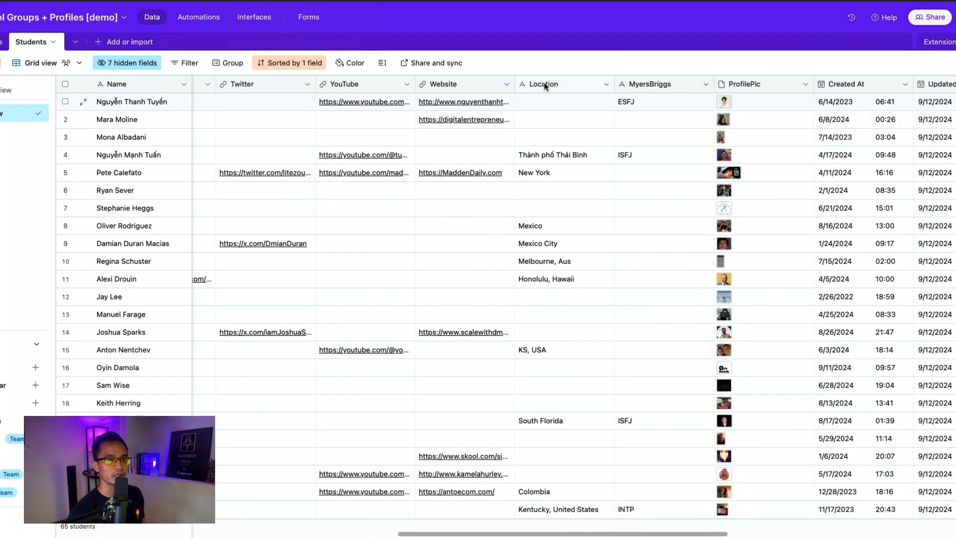
scroll(562, 205, right, 7)
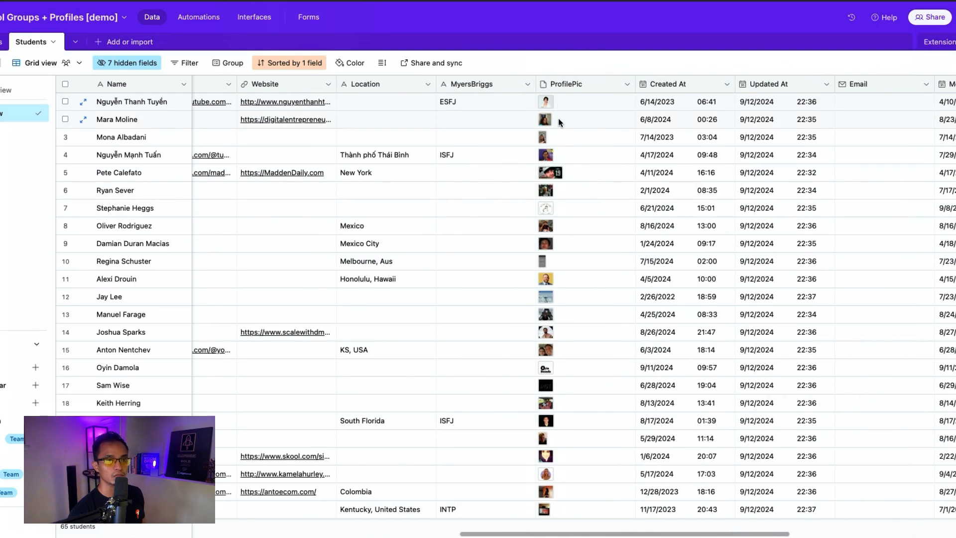
scroll(588, 123, right, 5)
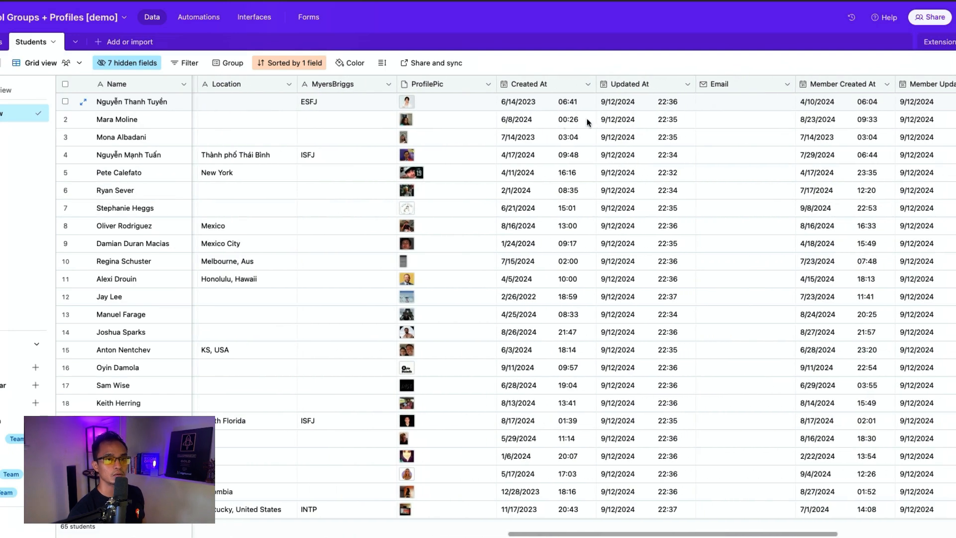
scroll(542, 122, right, 3)
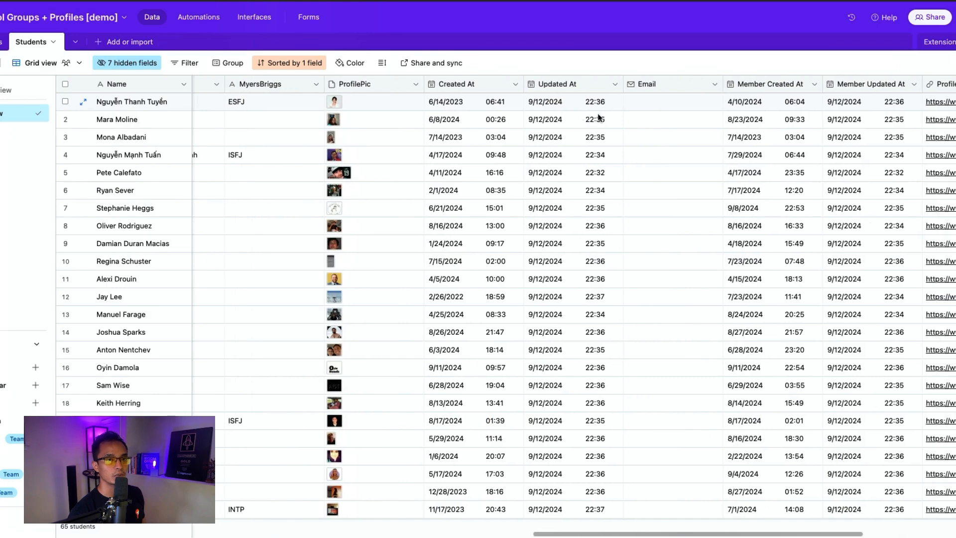
scroll(551, 134, right, 3)
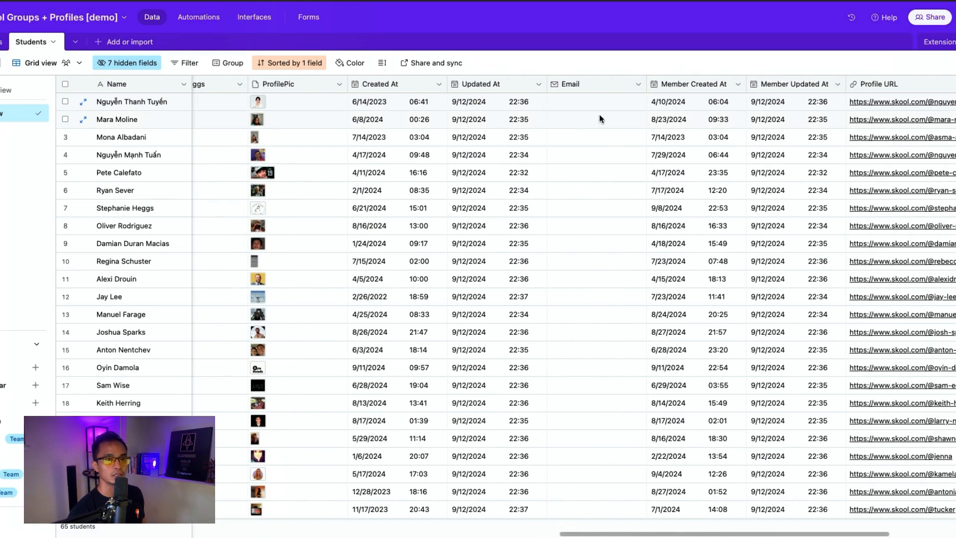
Step: Check the Email field across the student records for any filled-in addresses
click(600, 118)
click(597, 207)
click(598, 243)
scroll(596, 244, down, 3)
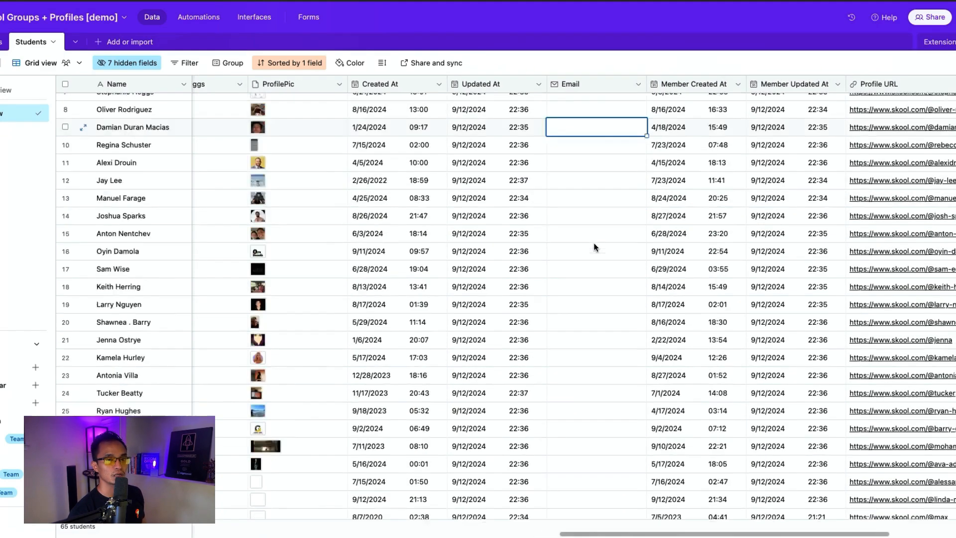
scroll(593, 244, down, 3)
scroll(578, 199, up, 5)
click(560, 142)
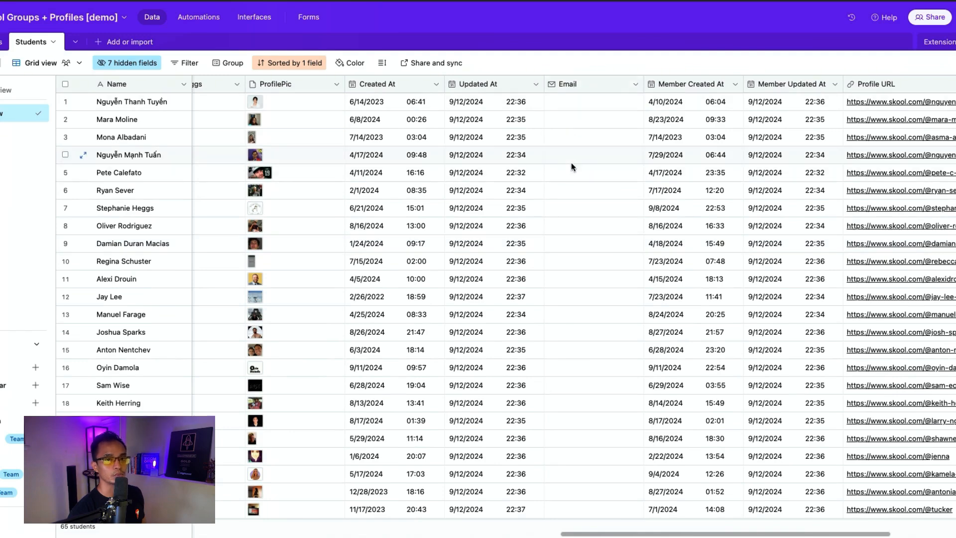
Step: Inspect the students' Member Created At and Member Updated At dates
scroll(571, 167, right, 3)
click(579, 119)
click(594, 86)
click(666, 86)
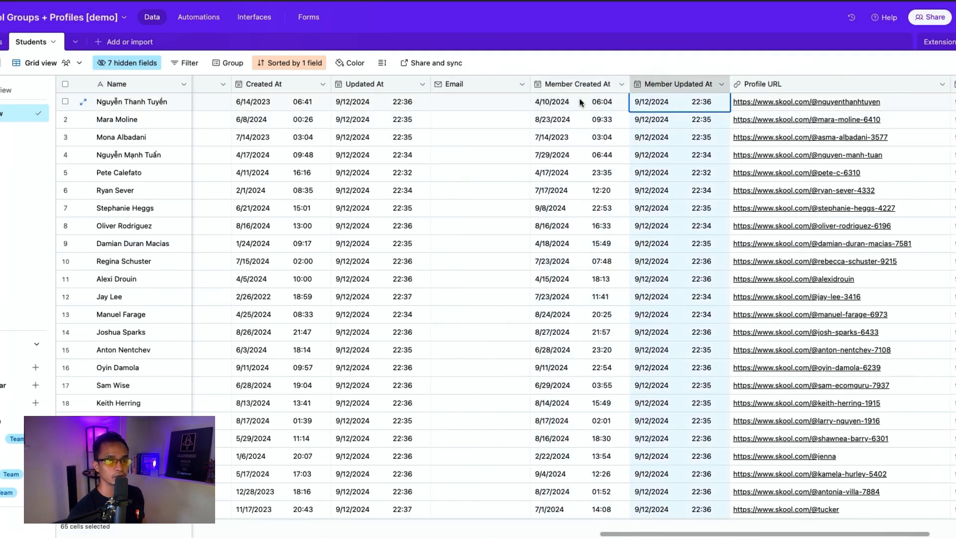
click(616, 137)
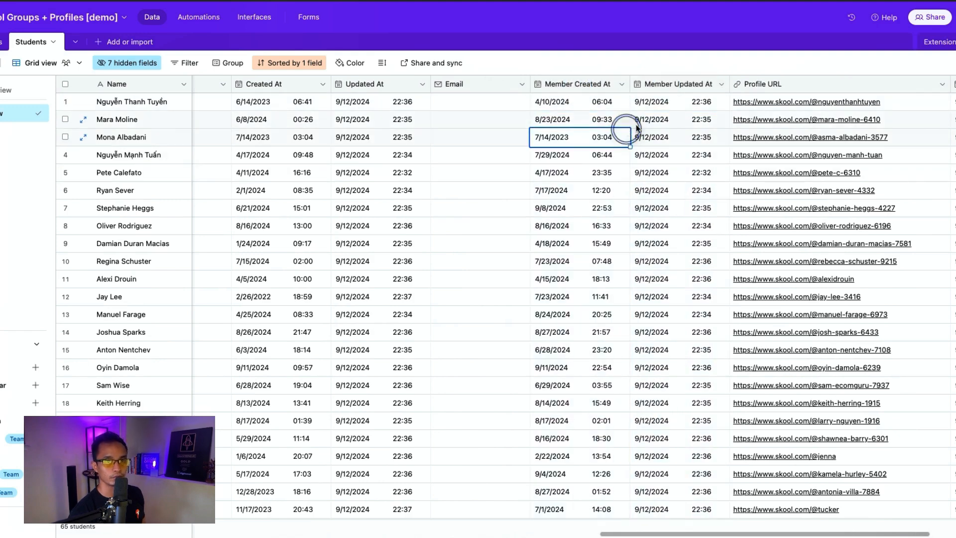
Step: Review the first student's Profile URL, Created and Last Modified fields
scroll(654, 122, right, 3)
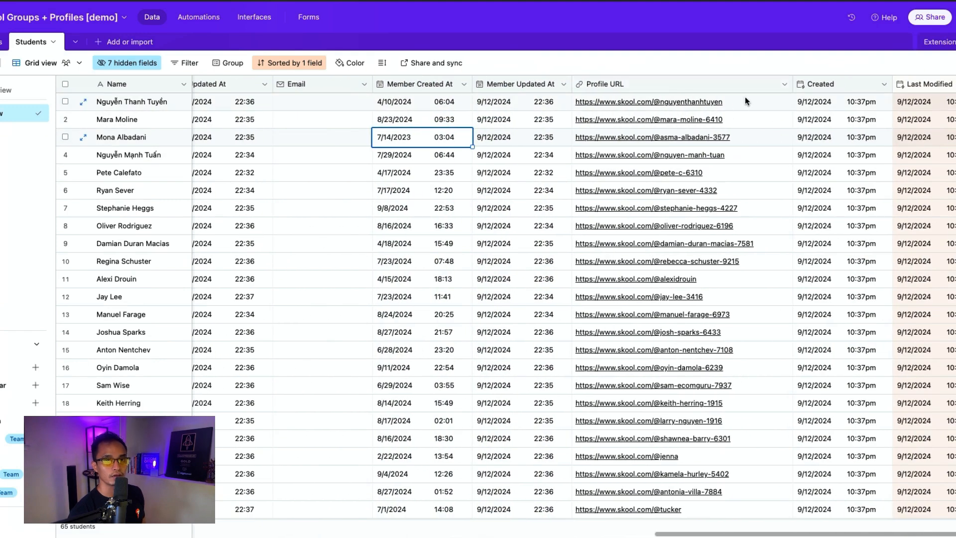
click(747, 102)
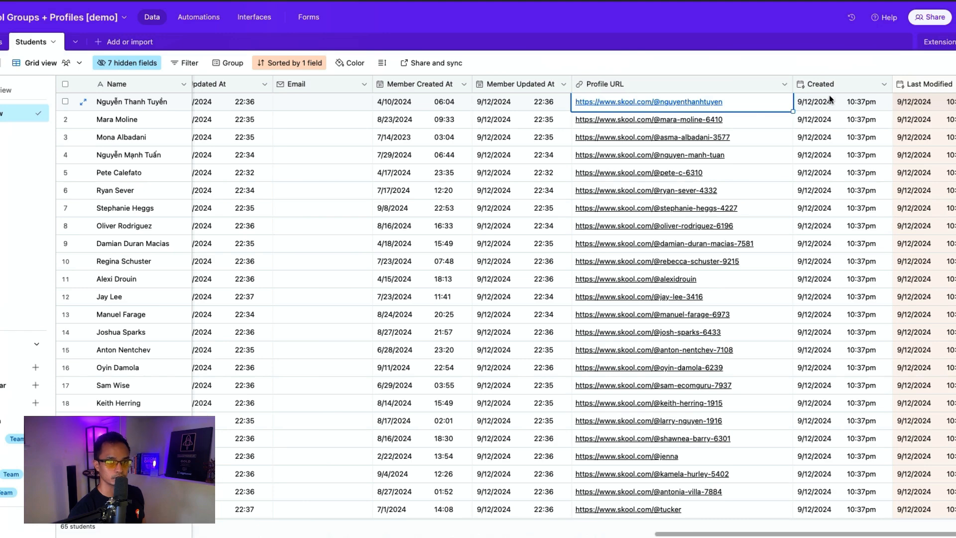
scroll(780, 114, right, 2)
click(785, 104)
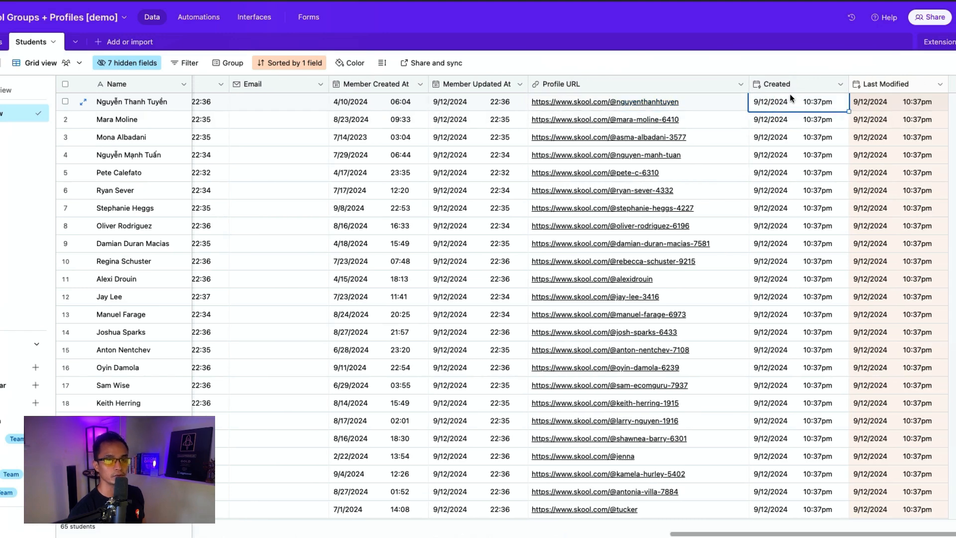
click(852, 107)
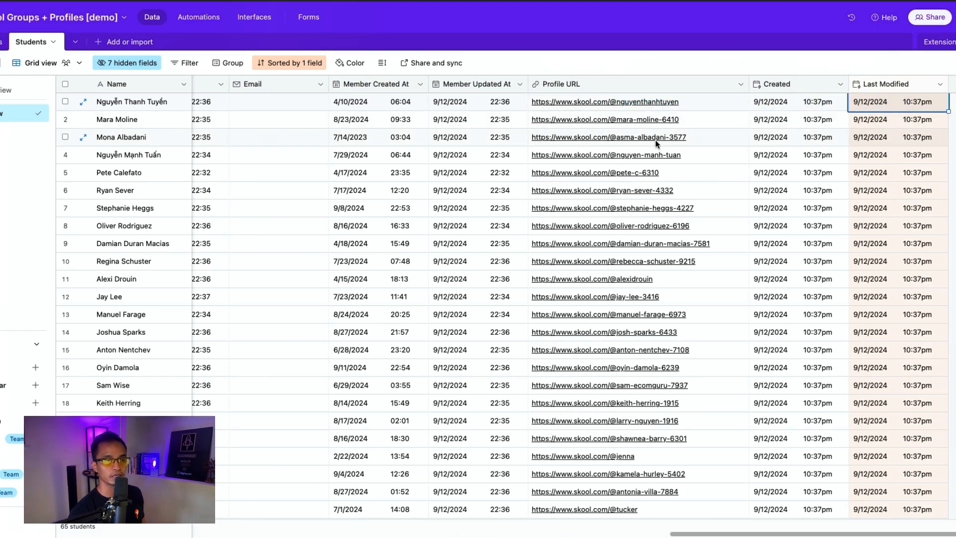